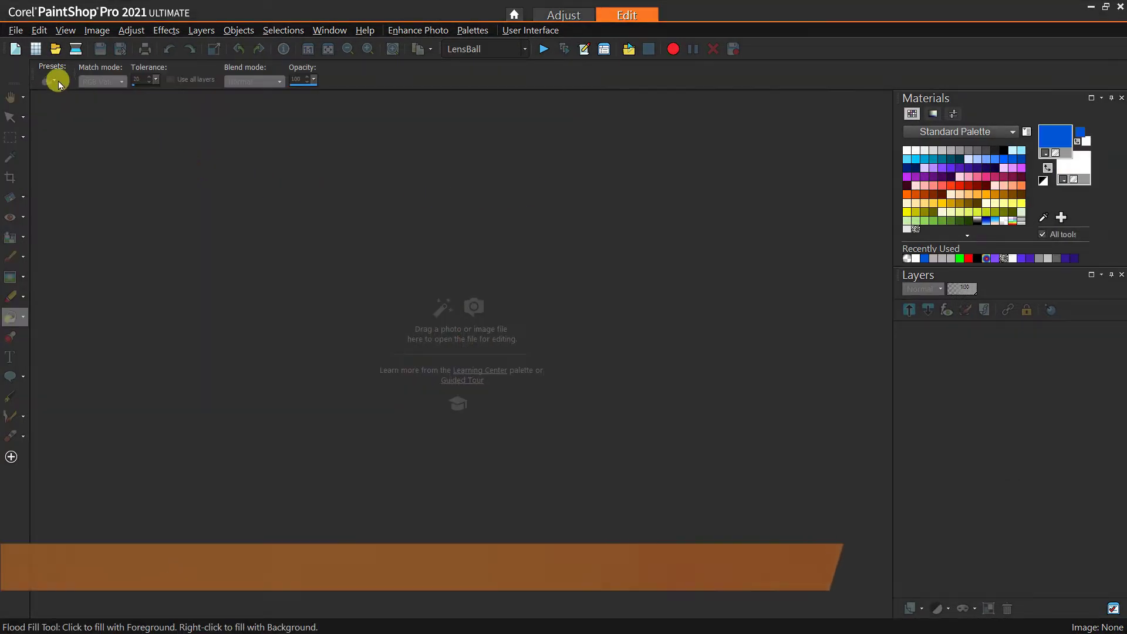
# Create a new 1920 × 1080 pixel image with a white raster background and flood-fill it with the fabric pattern at scale 41
pyautogui.click(16, 48)
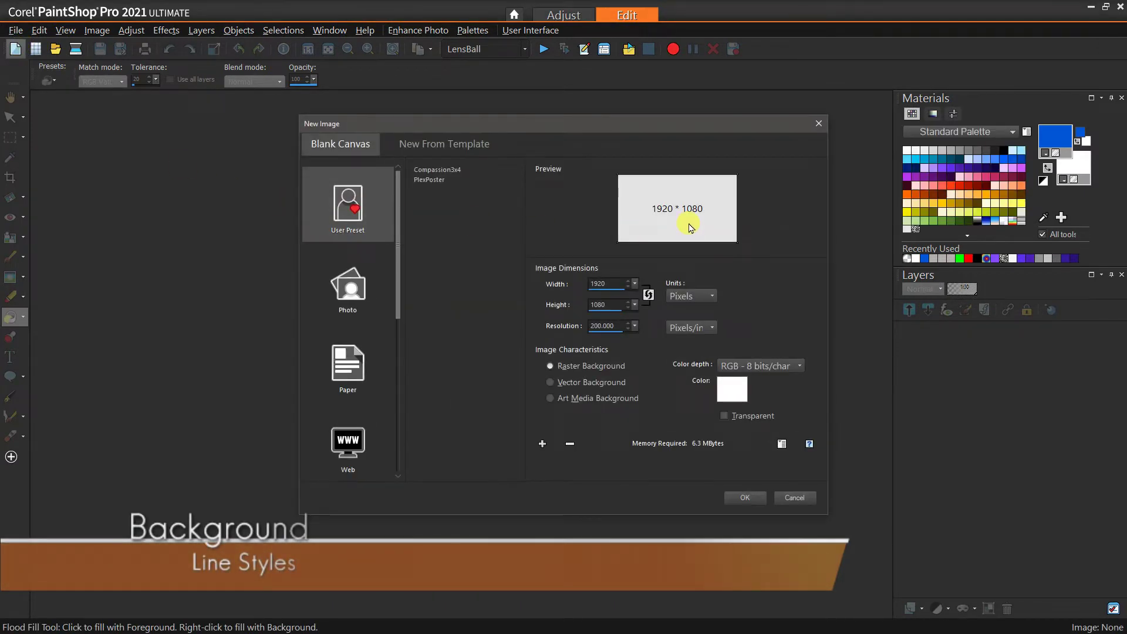
pyautogui.click(741, 497)
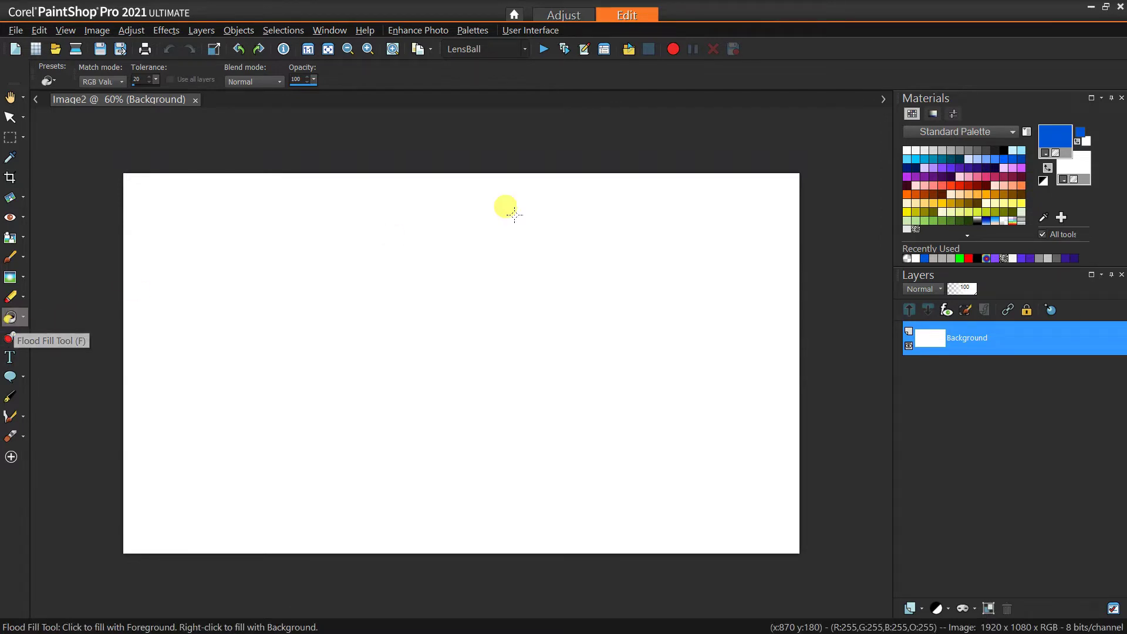
pyautogui.rightClick(1055, 134)
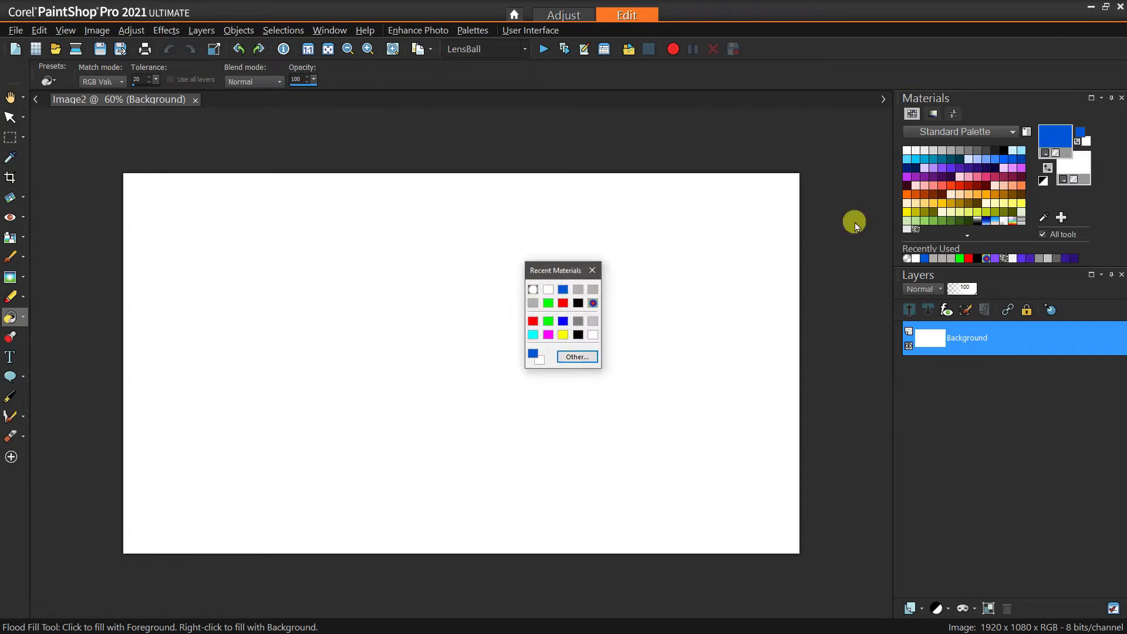
pyautogui.click(586, 359)
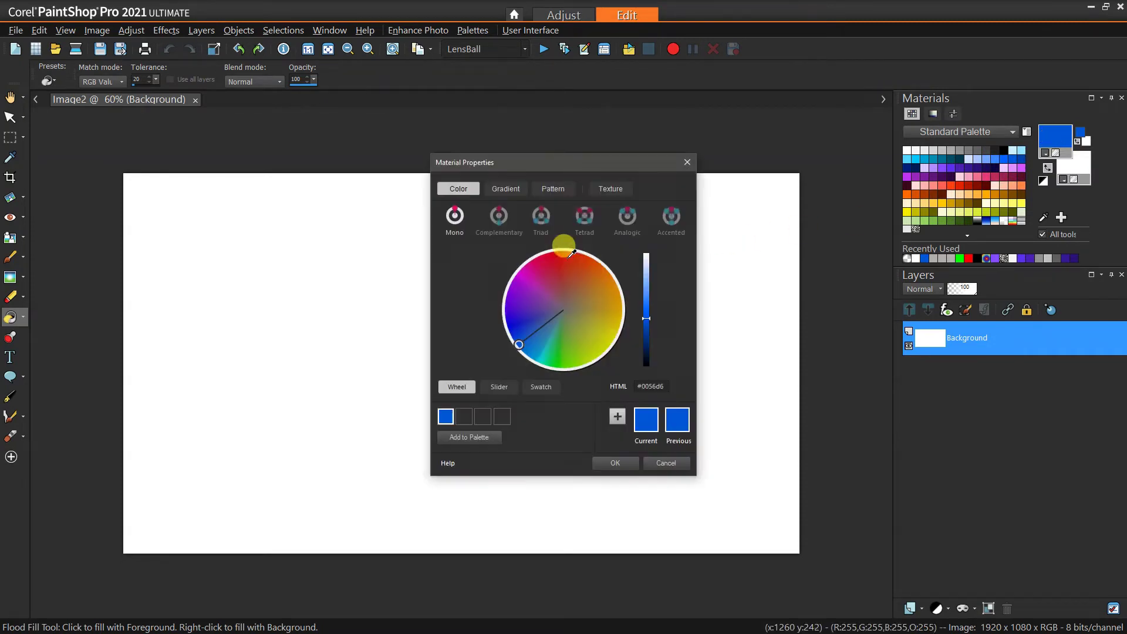
pyautogui.click(552, 189)
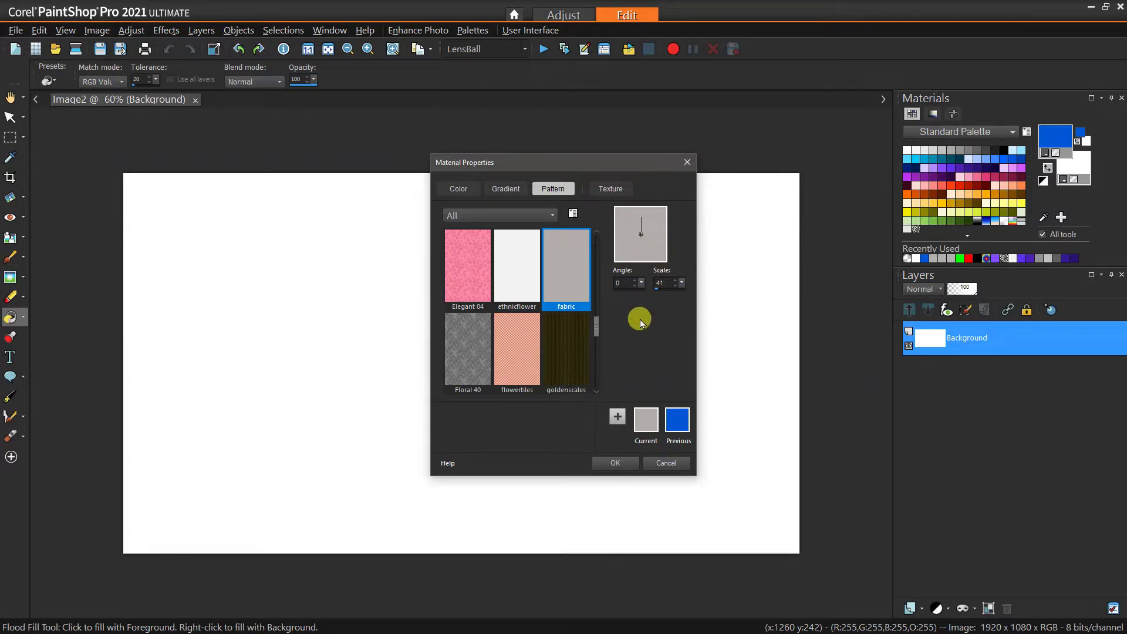
pyautogui.click(616, 463)
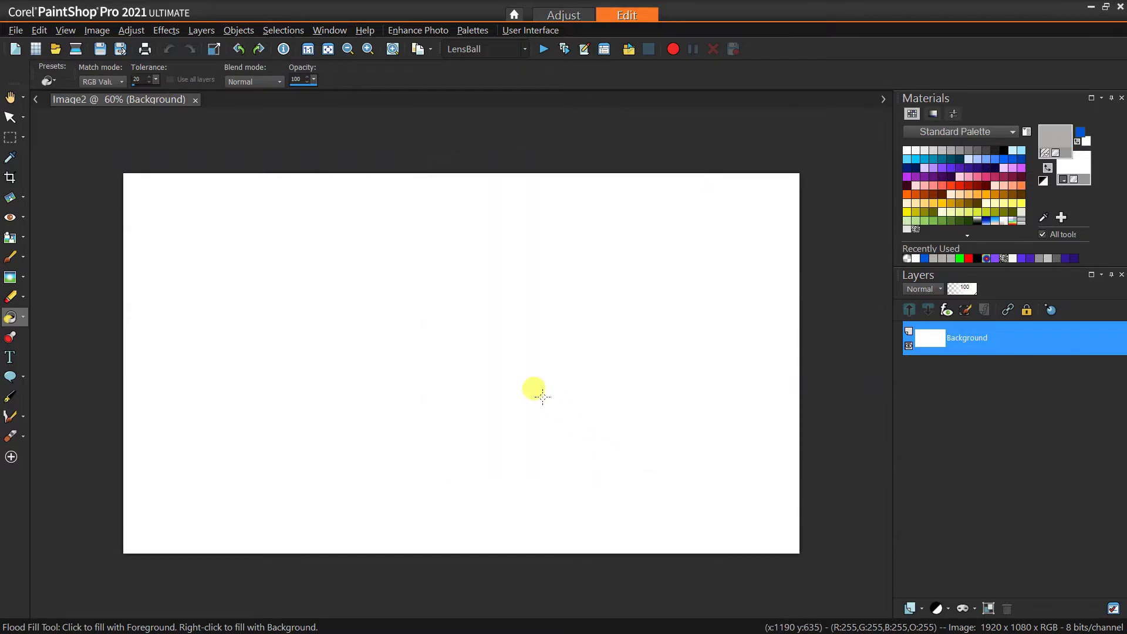
pyautogui.click(443, 340)
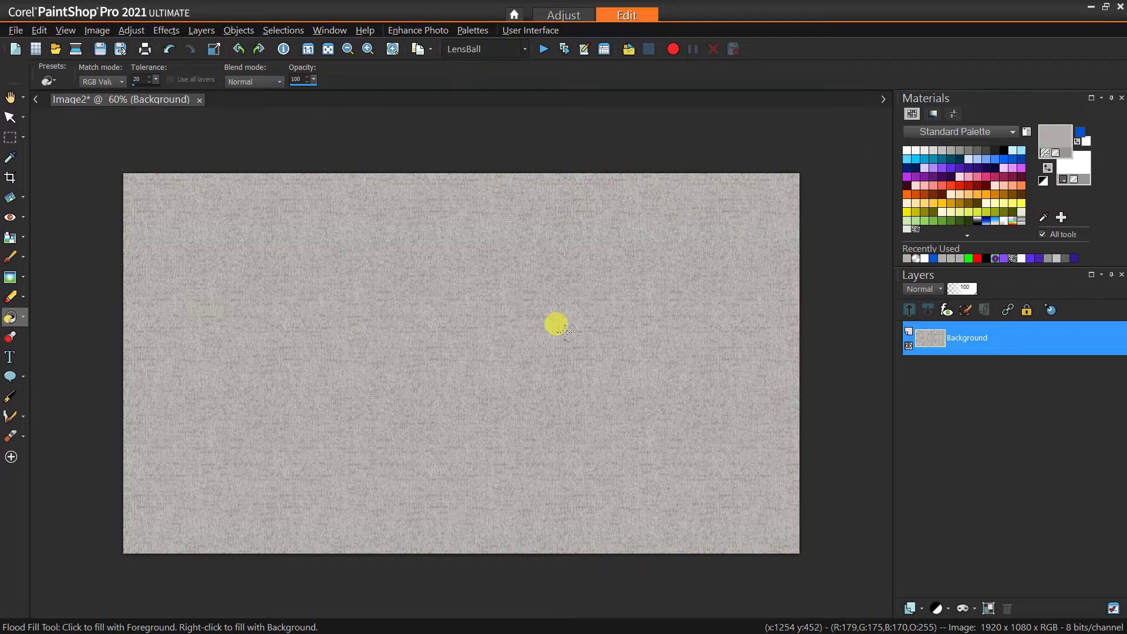
pyautogui.scroll(1, 456, 335)
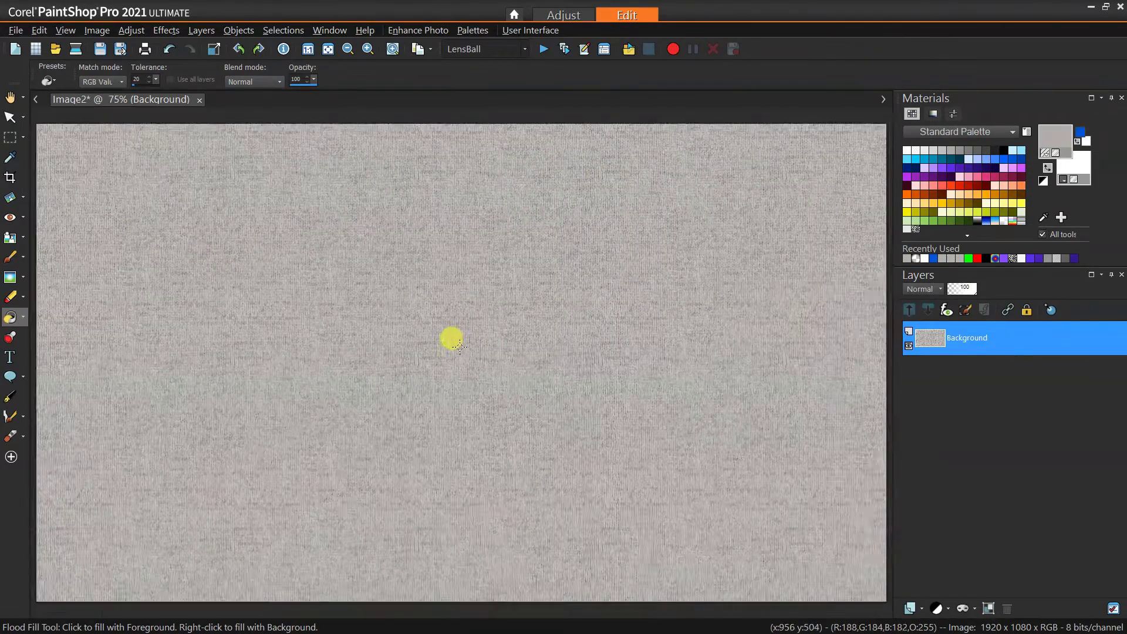
pyautogui.scroll(-1, 458, 346)
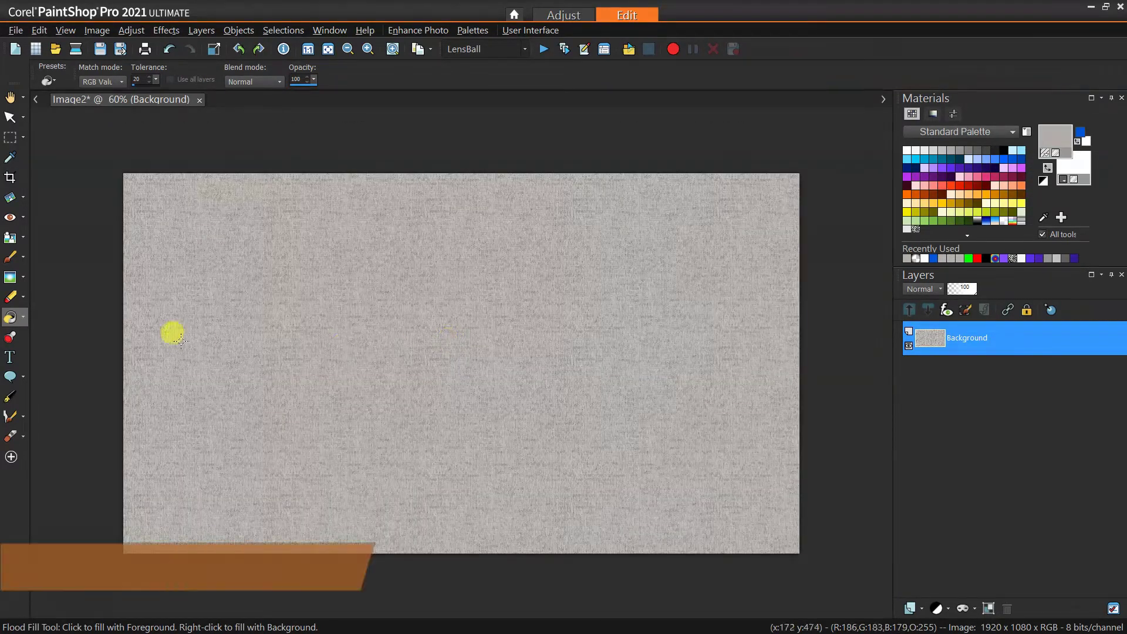
# Add vector text with a blue stroke on the fabric background, reading LETTERS, WITH and STAPLES on three lines
pyautogui.click(10, 356)
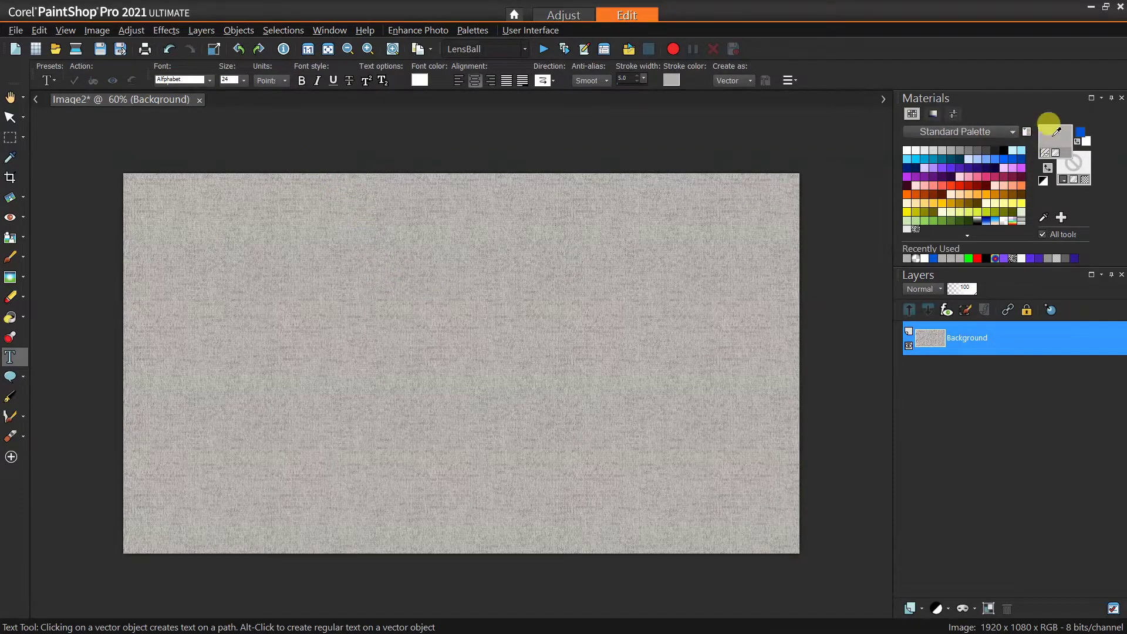
pyautogui.rightClick(1053, 126)
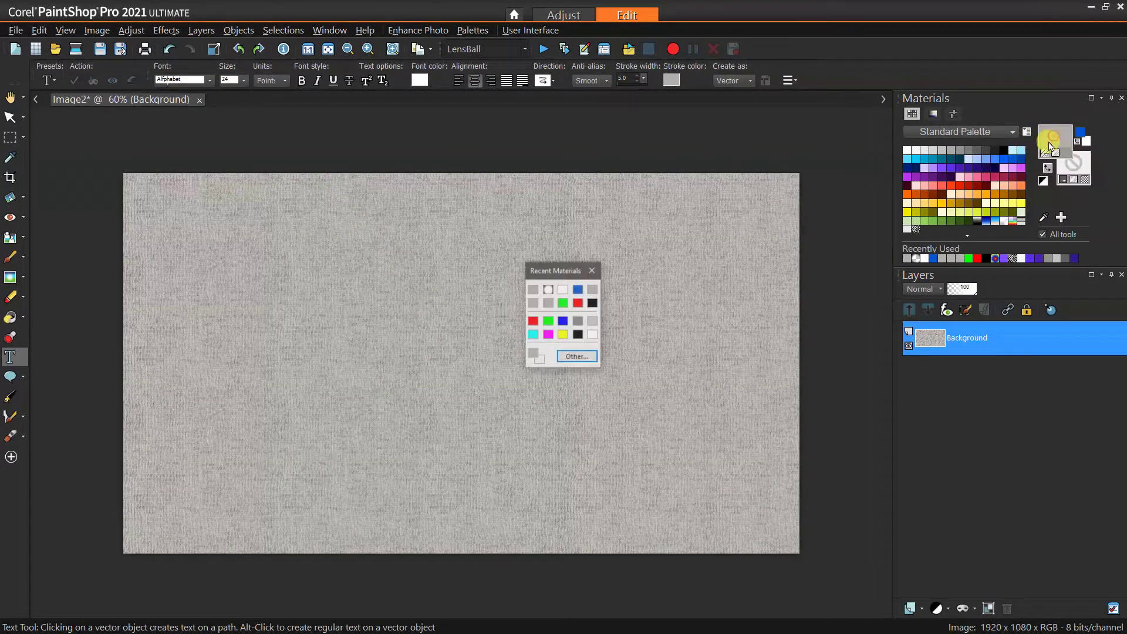
pyautogui.click(578, 291)
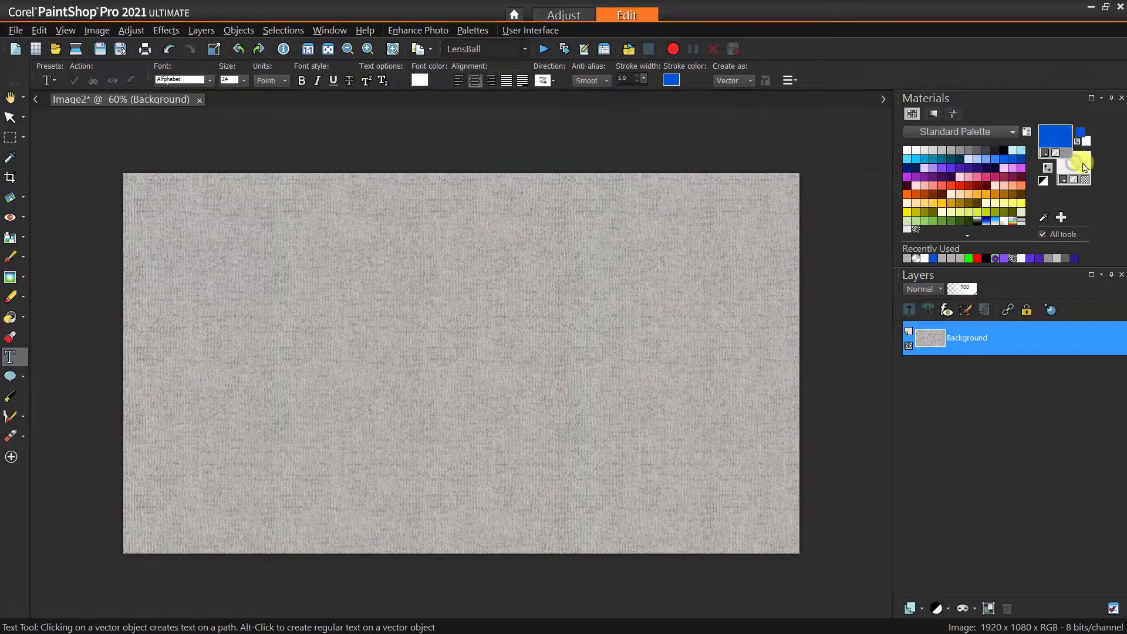
pyautogui.click(302, 325)
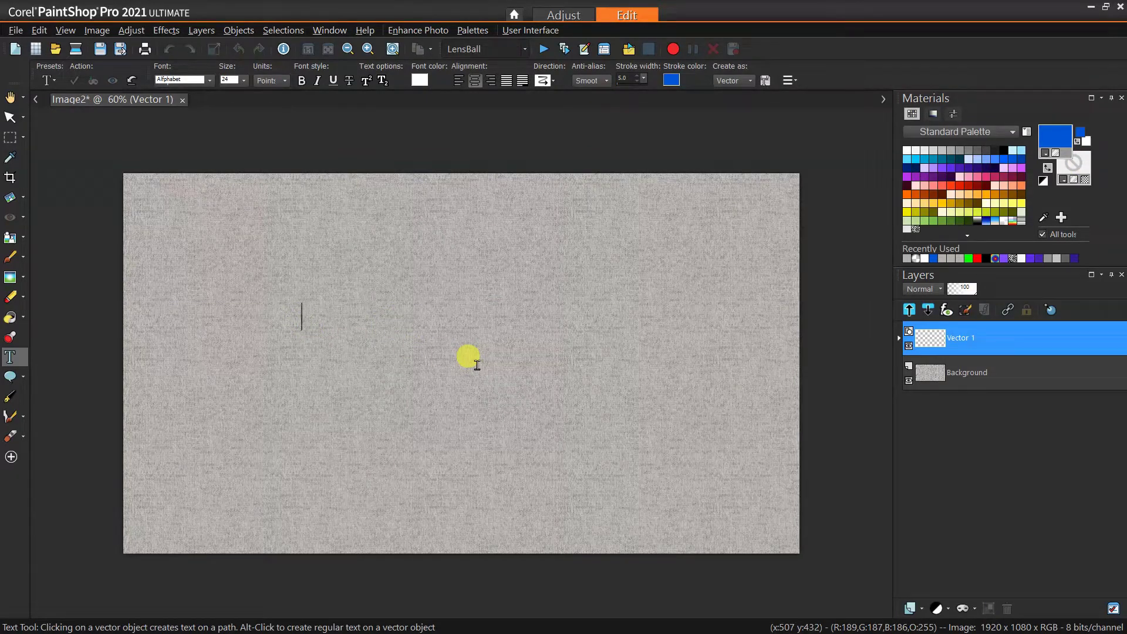
pyautogui.write('LETTERS')
pyautogui.press('Return')
pyautogui.write('WITH')
pyautogui.press('Return')
pyautogui.write('ST')
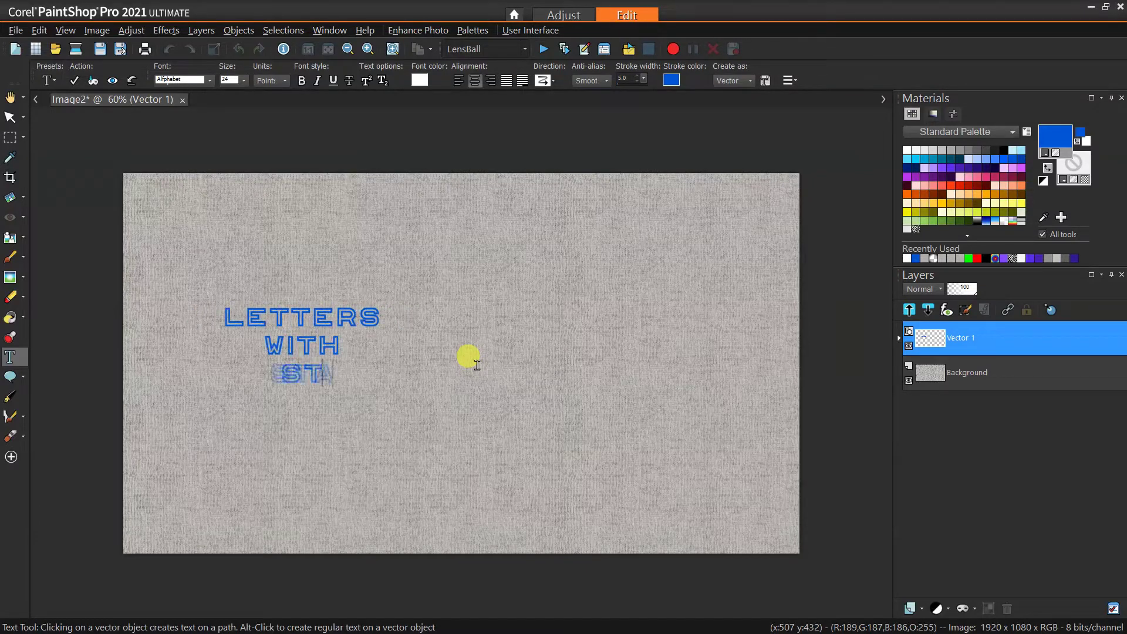
pyautogui.write('APLES')
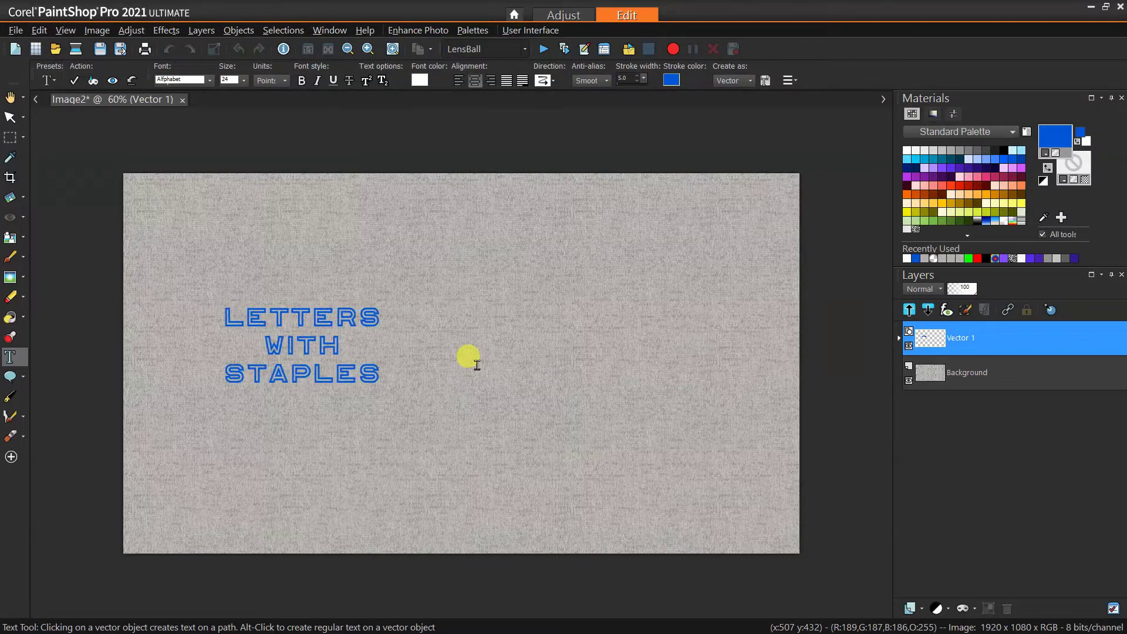
# Enlarge the three-line text until it spans most of the canvas width and center it on the canvas
pyautogui.click(7, 119)
pyautogui.moveTo(379, 384); pyautogui.dragTo(575, 477)
pyautogui.moveTo(399, 394); pyautogui.dragTo(440, 305)
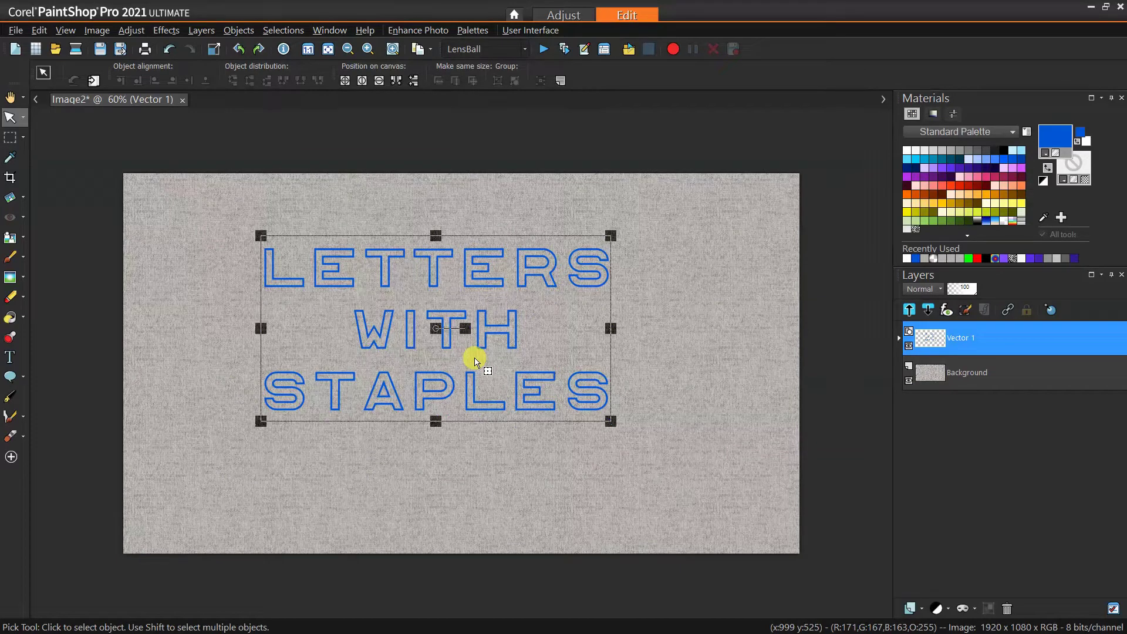
pyautogui.moveTo(609, 419); pyautogui.dragTo(717, 480)
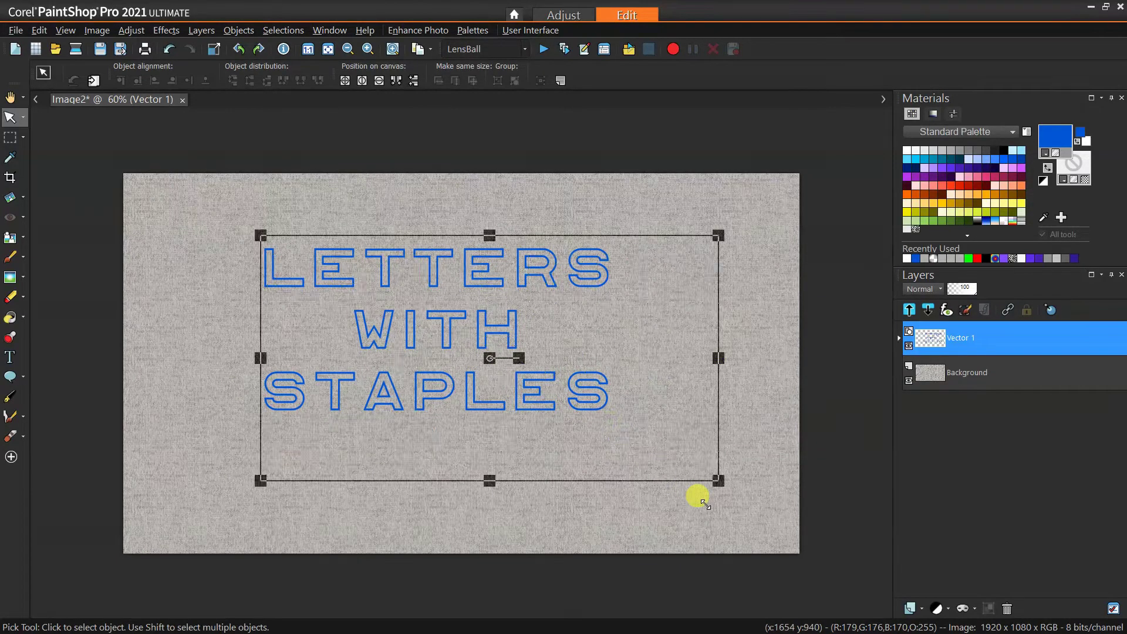
pyautogui.moveTo(485, 355); pyautogui.dragTo(453, 352)
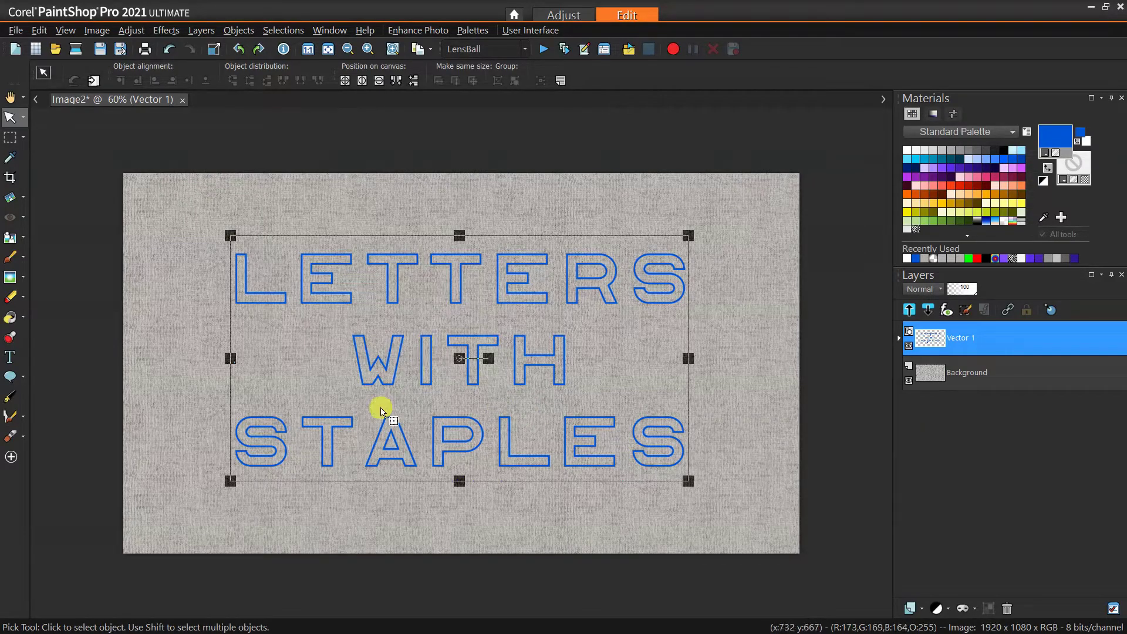
pyautogui.moveTo(226, 483); pyautogui.dragTo(195, 501)
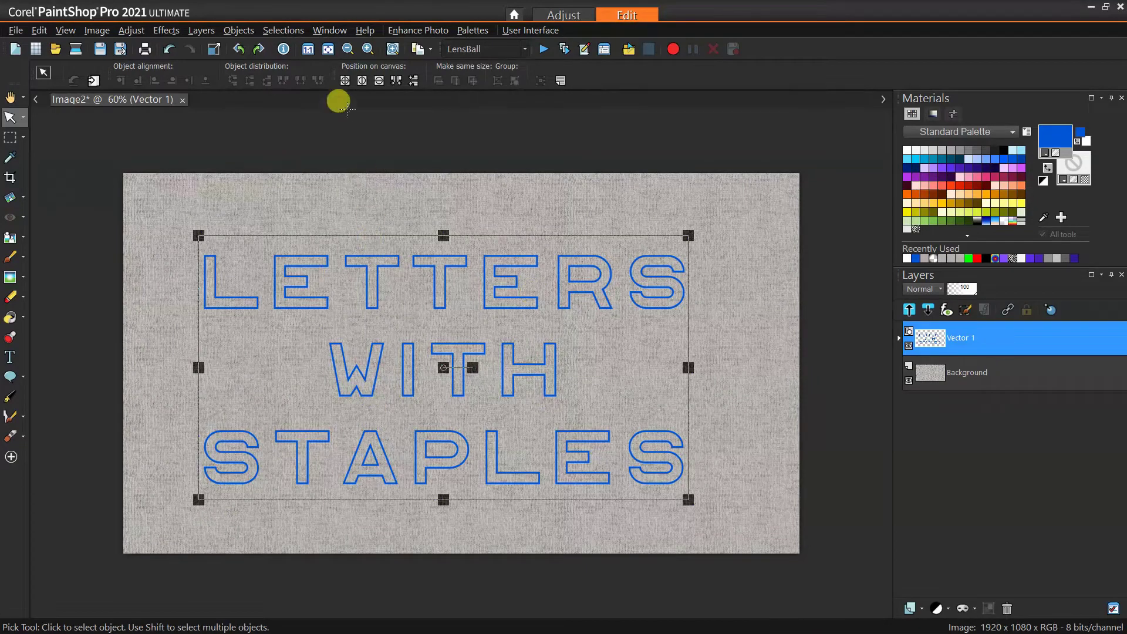
pyautogui.click(346, 83)
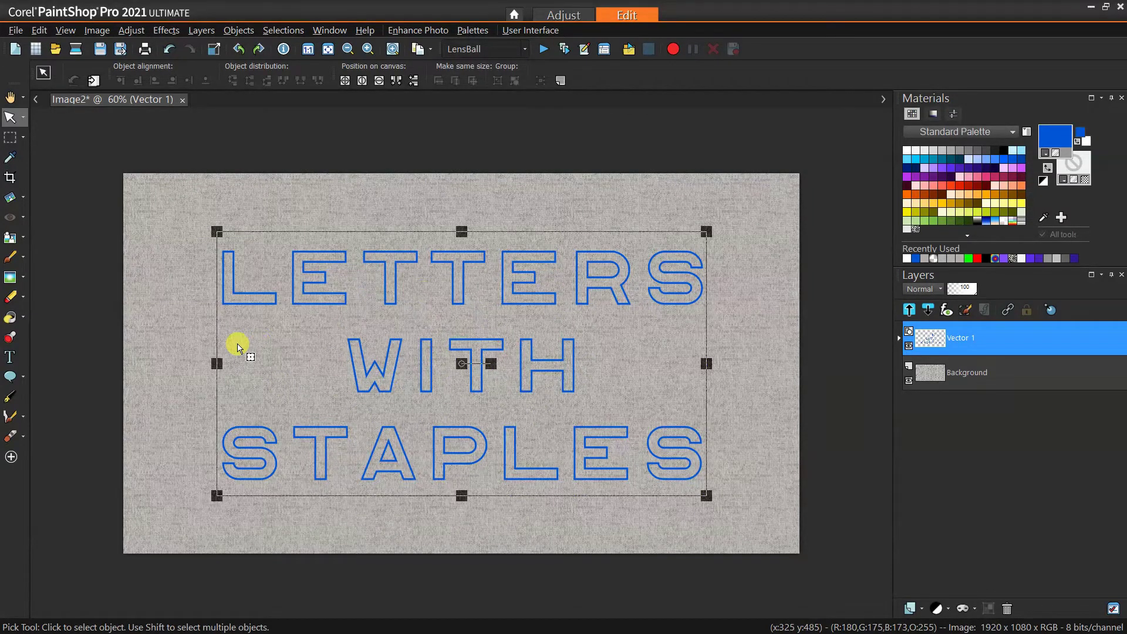
# Convert the text object to a path and open its letter outlines for node editing with the Pen tool
pyautogui.rightClick(239, 306)
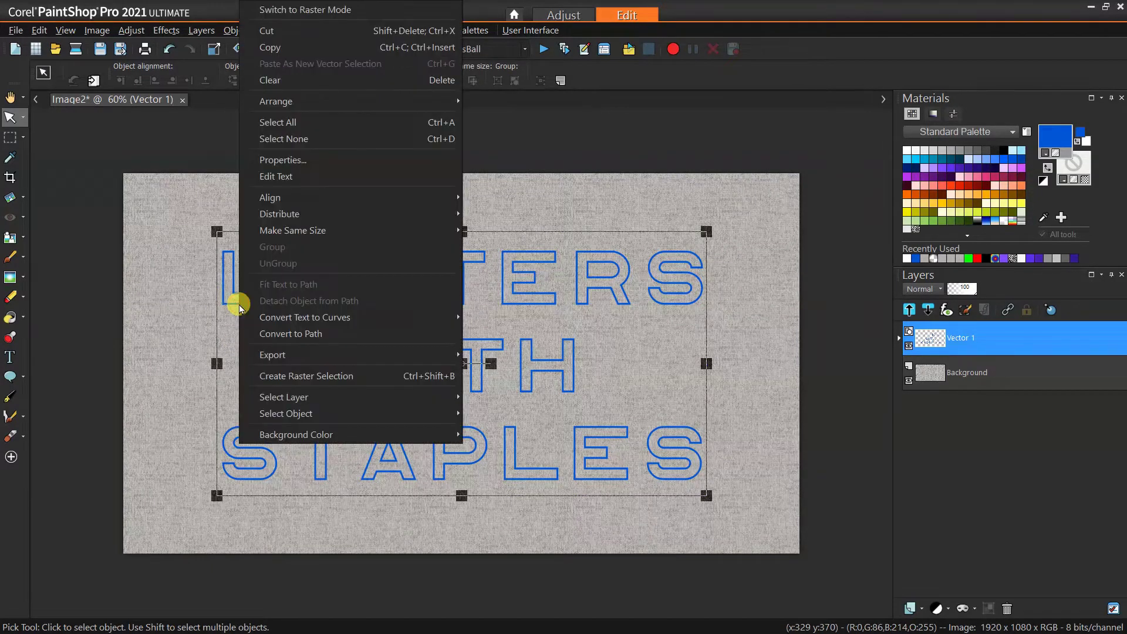
pyautogui.click(292, 333)
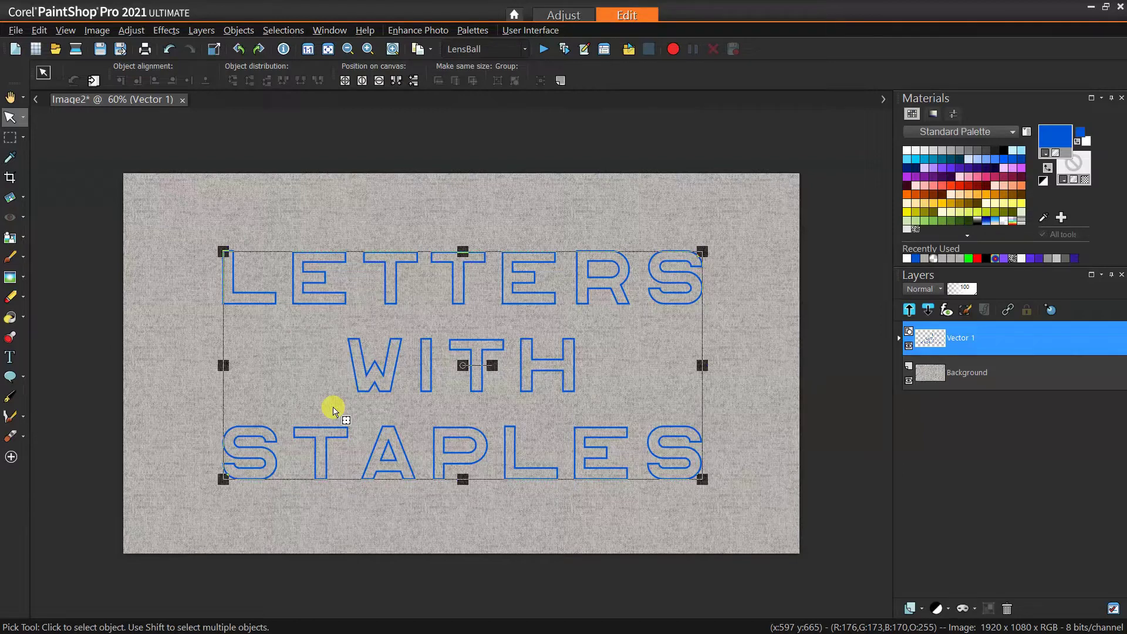
pyautogui.click(898, 338)
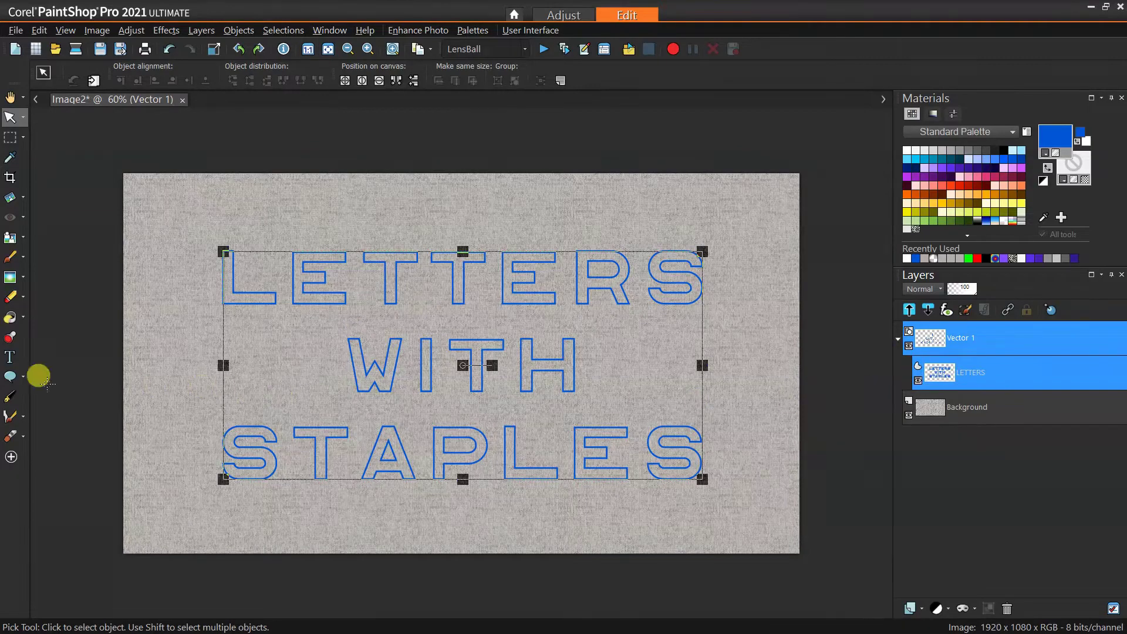
pyautogui.click(10, 396)
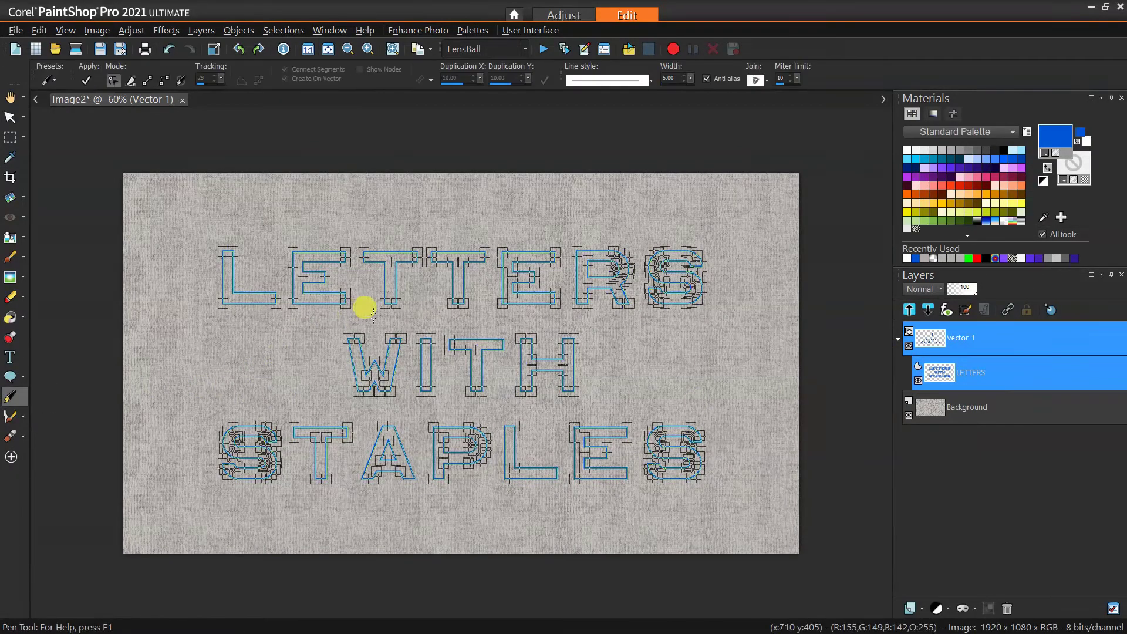
# Apply the Dash dot line style to the letter outlines
pyautogui.scroll(1, 544, 383)
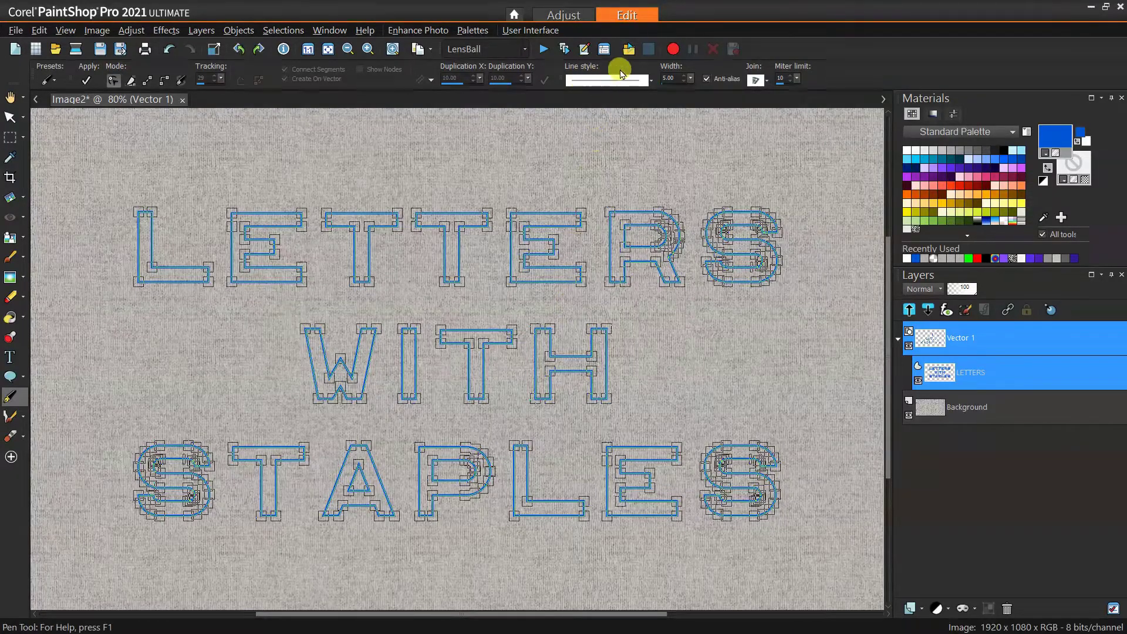
pyautogui.click(652, 82)
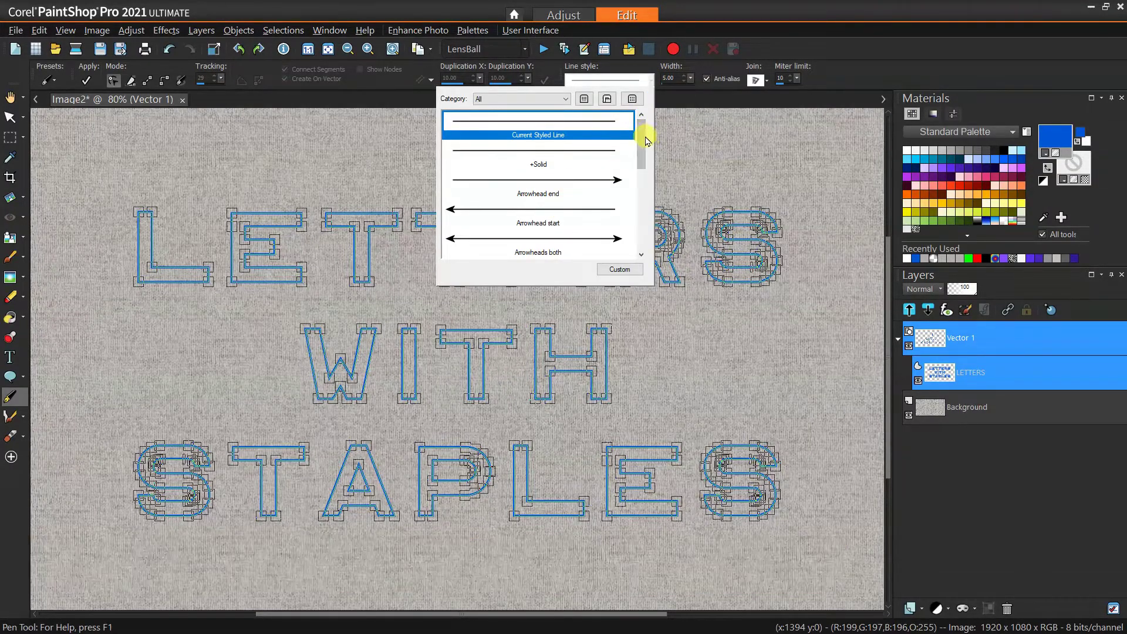
pyautogui.moveTo(644, 139); pyautogui.dragTo(644, 142)
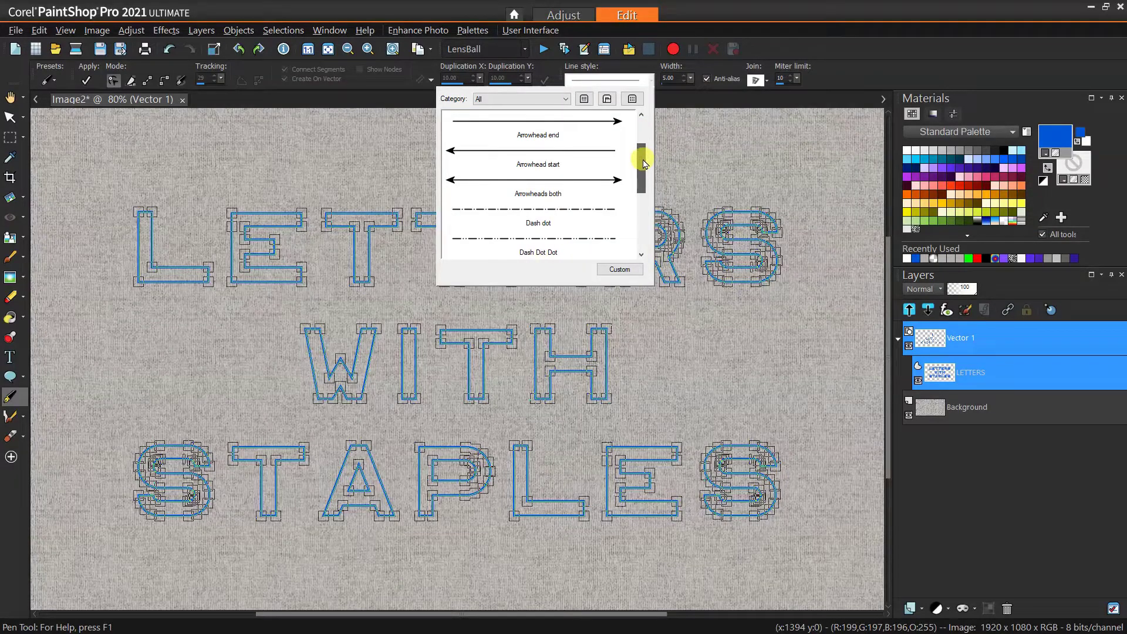
pyautogui.click(593, 211)
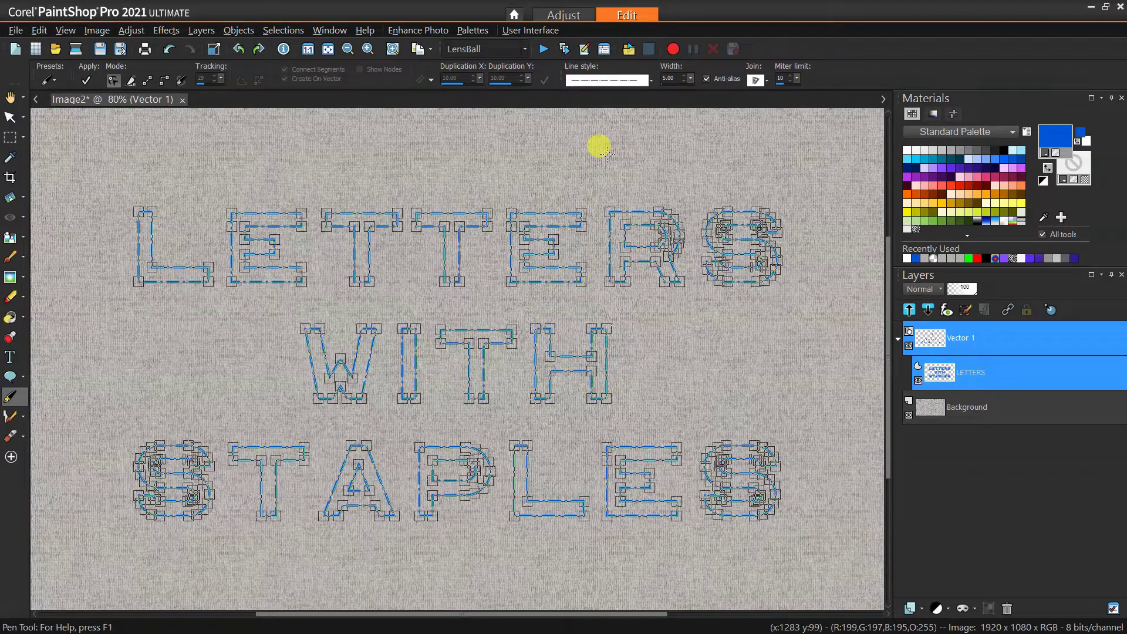
# Set the line style of the letter outlines to Stitch
pyautogui.scroll(3, 511, 233)
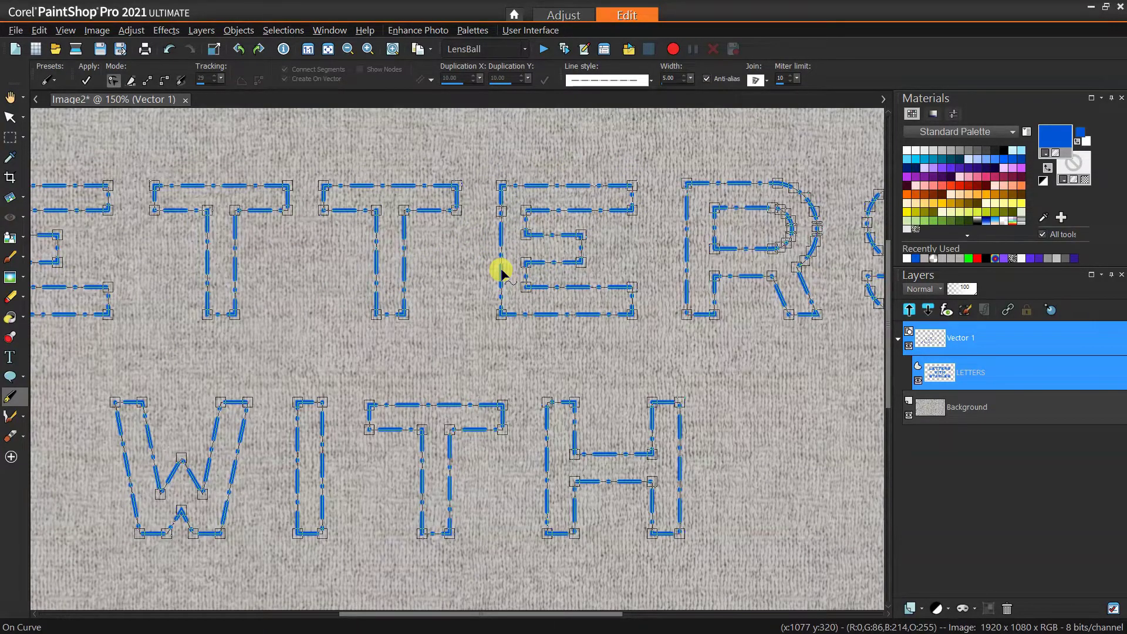
pyautogui.scroll(-1, 500, 271)
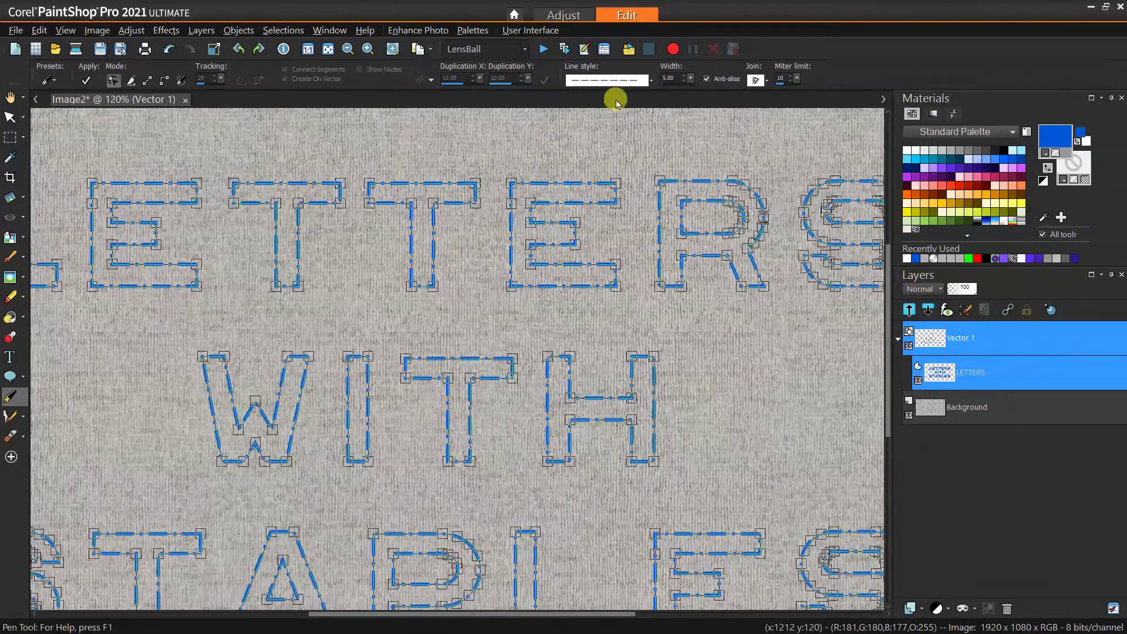
pyautogui.click(649, 79)
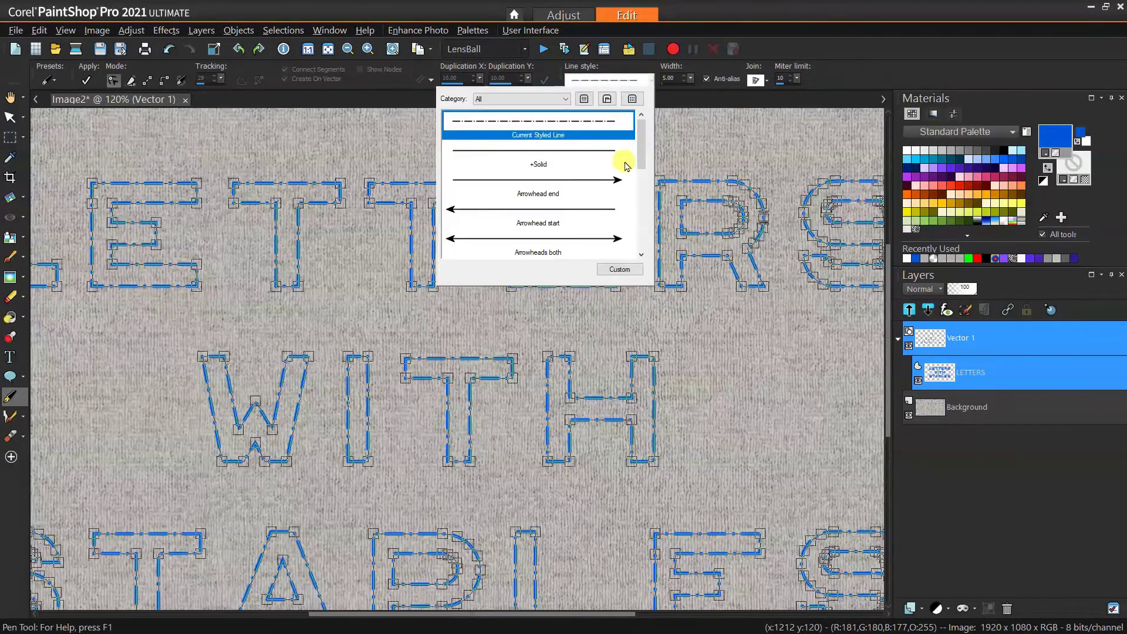
pyautogui.scroll(-1, 652, 170)
pyautogui.scroll(-3, 651, 171)
pyautogui.moveTo(661, 226)
pyautogui.mouseDown()
pyautogui.moveTo(660, 206)
pyautogui.moveTo(661, 225)
pyautogui.mouseUp()
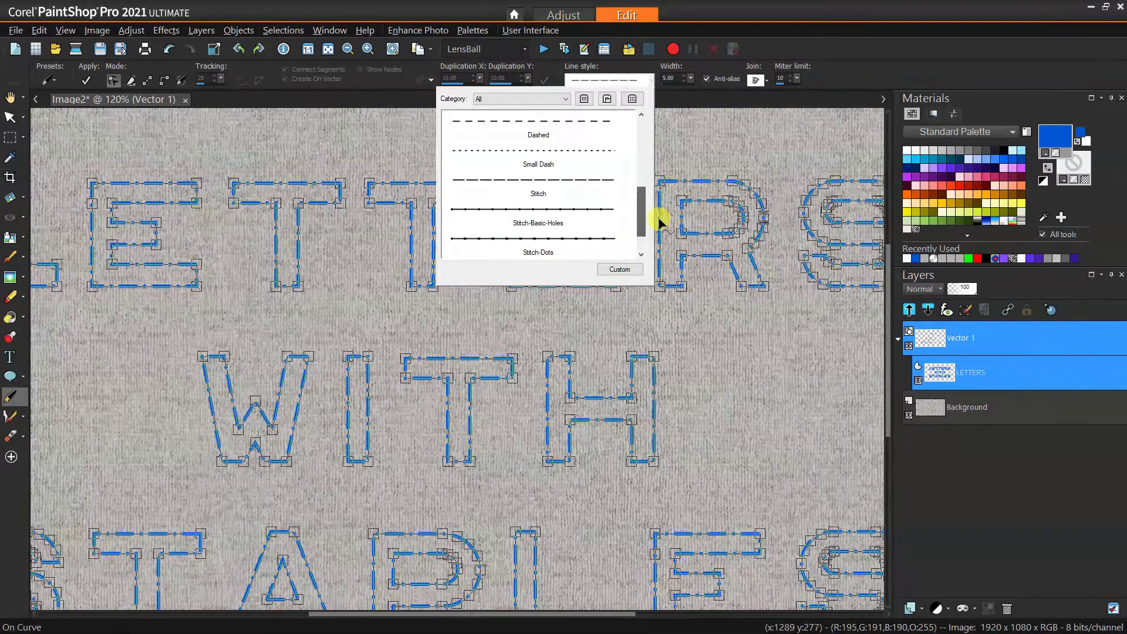
pyautogui.click(506, 172)
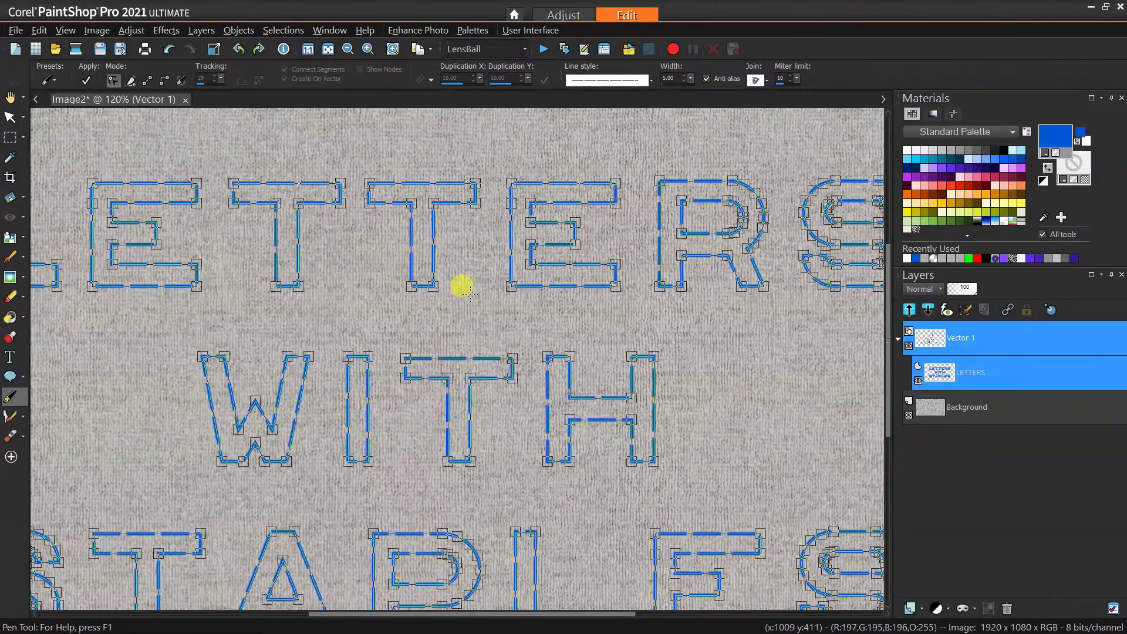
# Customize the current styled line by giving it a Ball first cap with a size of 5.60
pyautogui.click(650, 81)
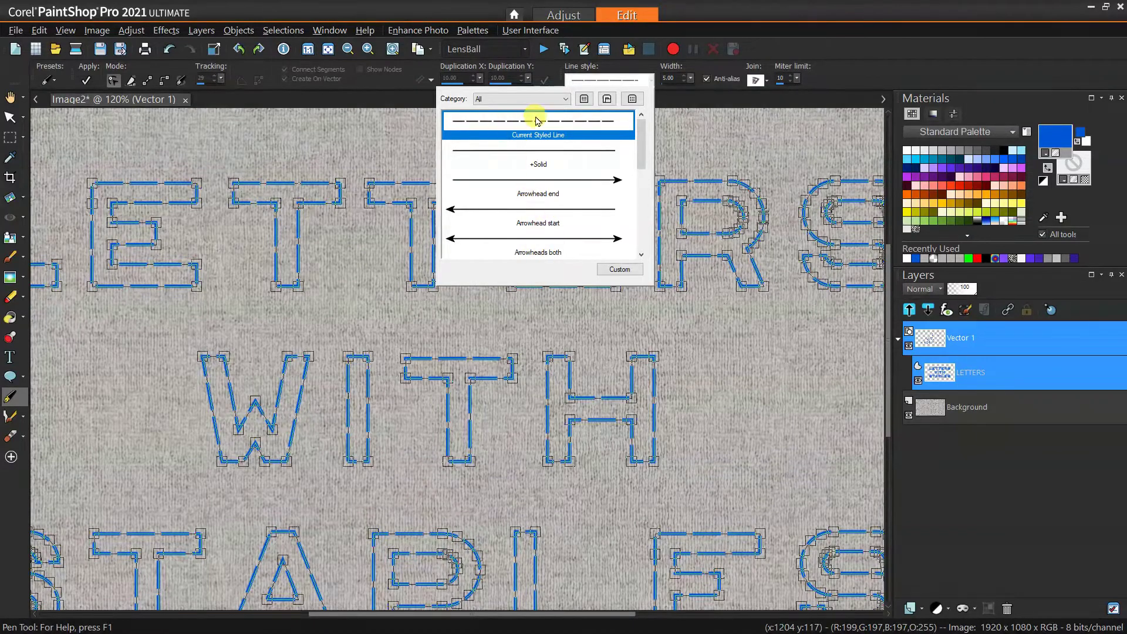
pyautogui.click(619, 270)
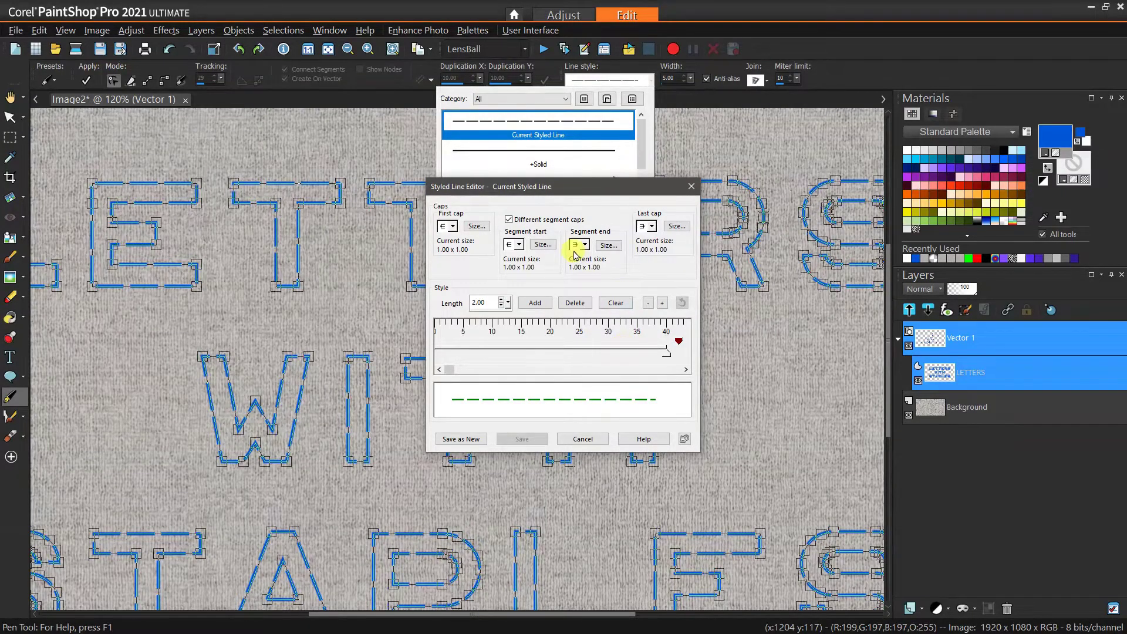
pyautogui.click(453, 227)
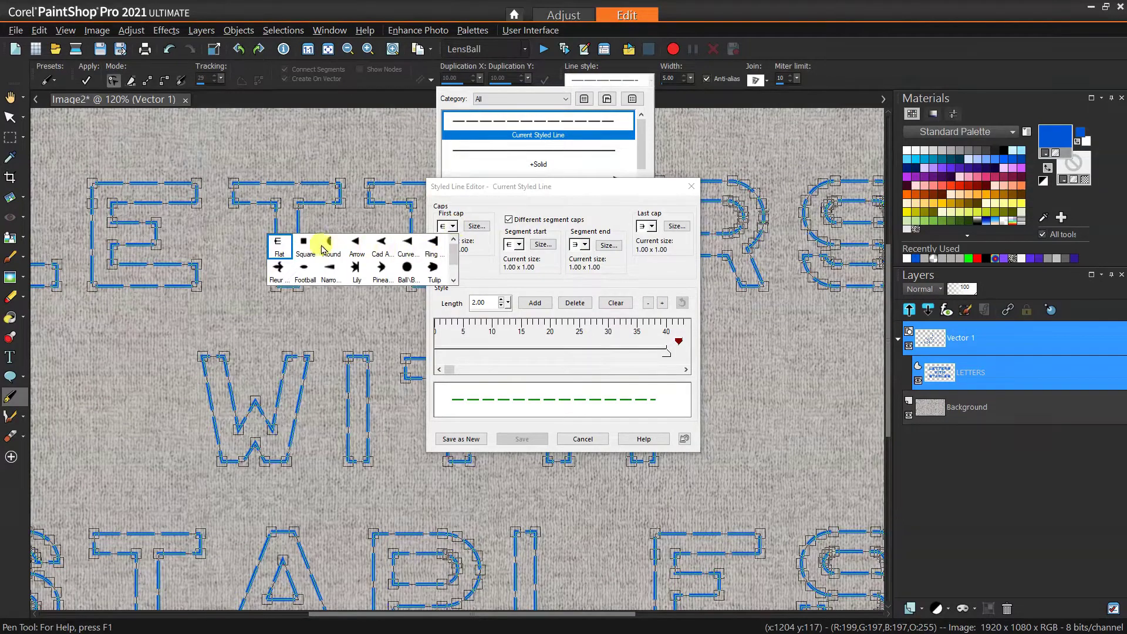
pyautogui.click(406, 270)
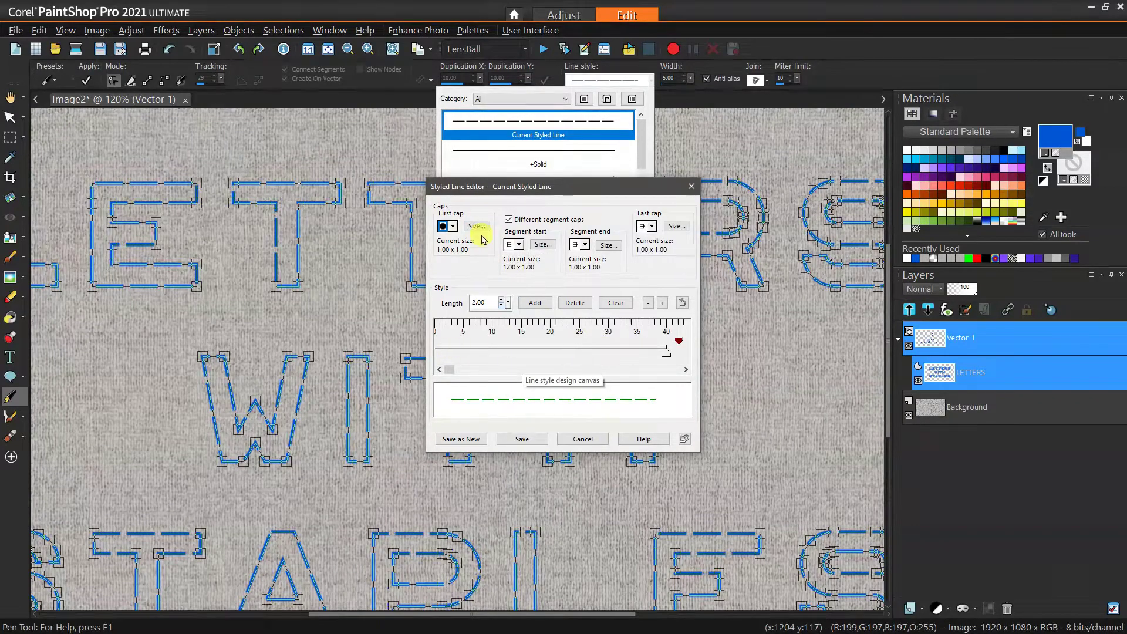
pyautogui.click(476, 227)
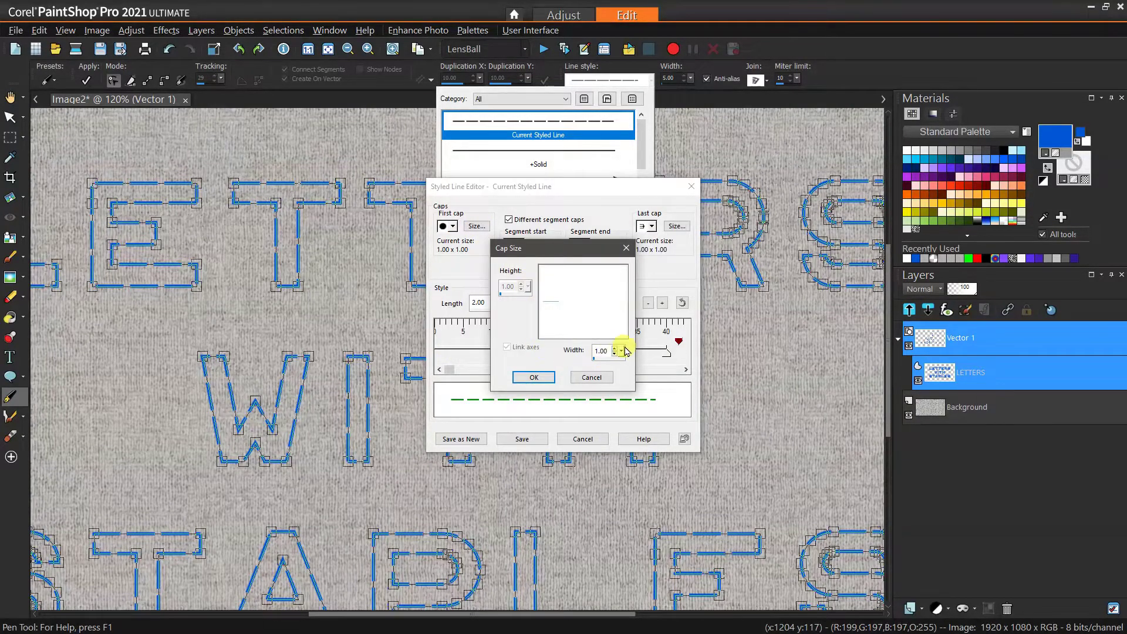
pyautogui.click(622, 350)
pyautogui.click(628, 357)
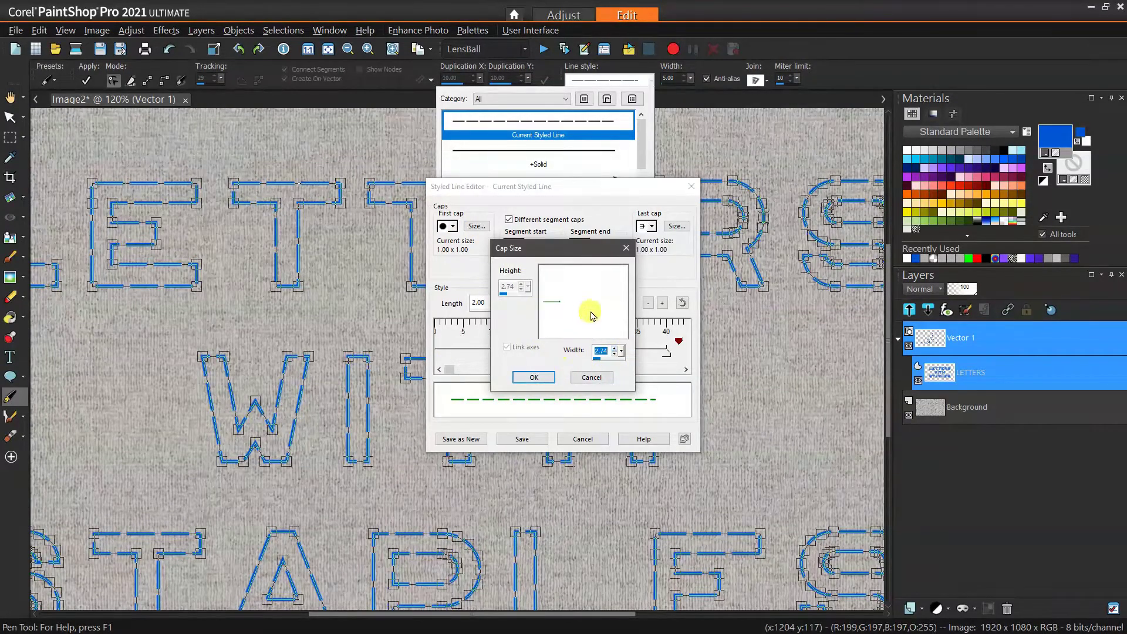
pyautogui.click(623, 351)
pyautogui.click(631, 364)
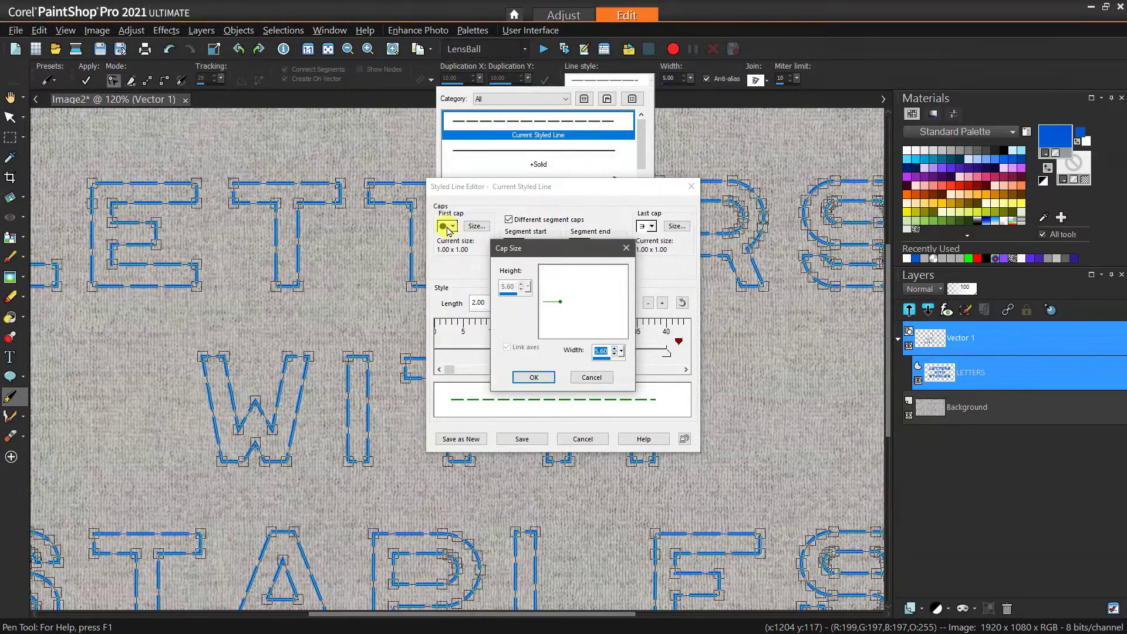
pyautogui.click(534, 377)
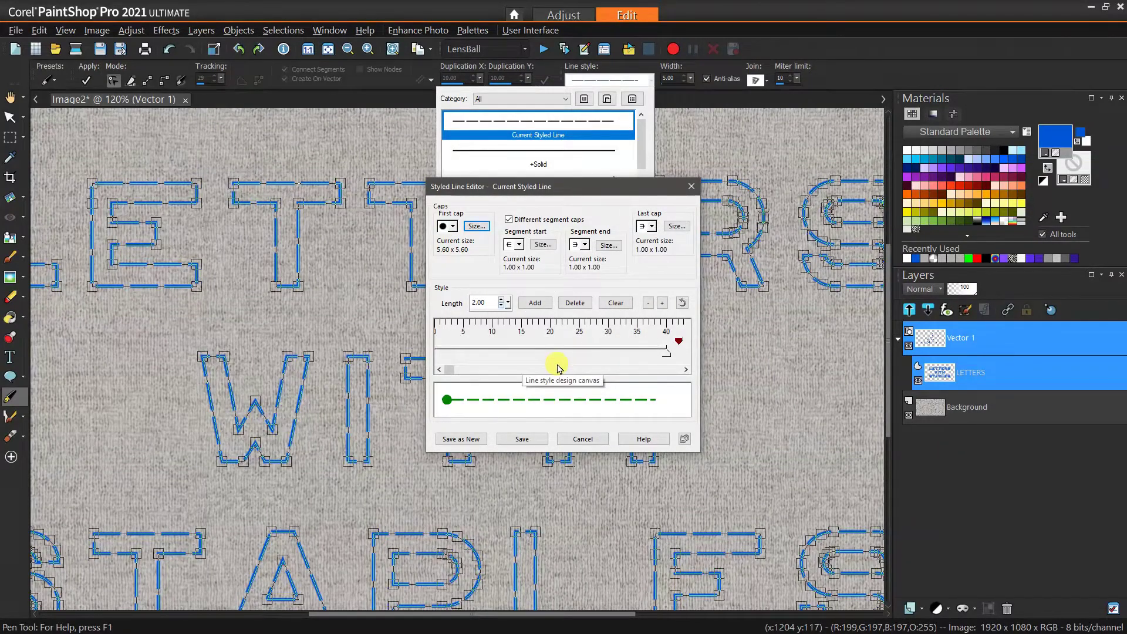
# Try shortening the first dash to about 11 and adding a second dash 13.00 long after a small gap, and discard the line style edits
pyautogui.moveTo(665, 351); pyautogui.dragTo(499, 353)
pyautogui.click(516, 340)
pyautogui.moveTo(515, 353); pyautogui.dragTo(551, 353)
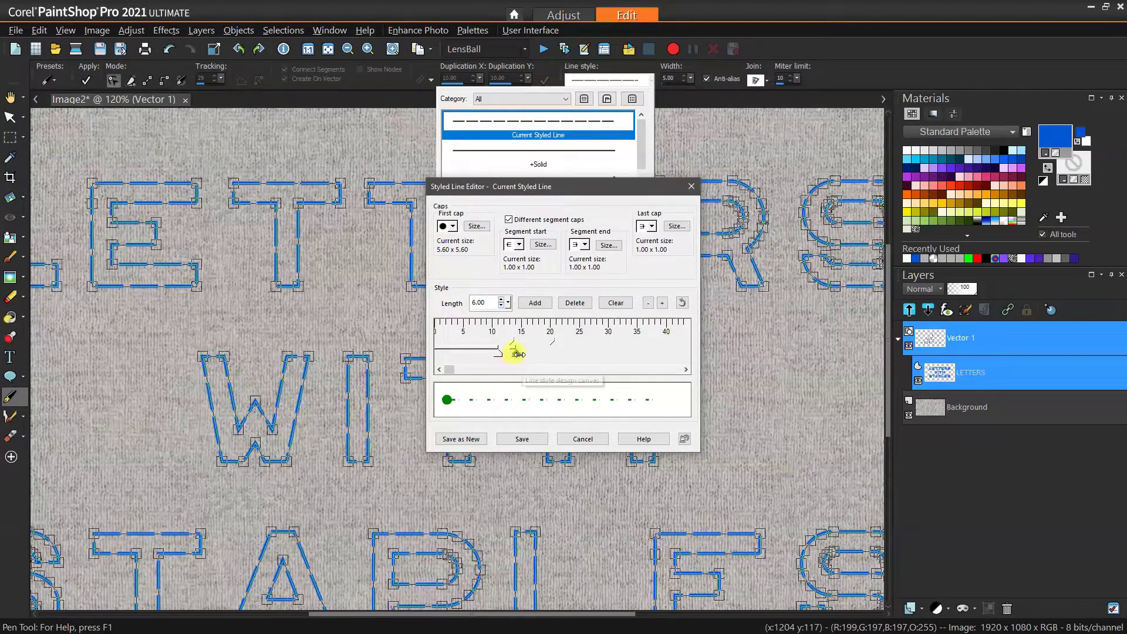
pyautogui.moveTo(548, 353); pyautogui.dragTo(583, 353)
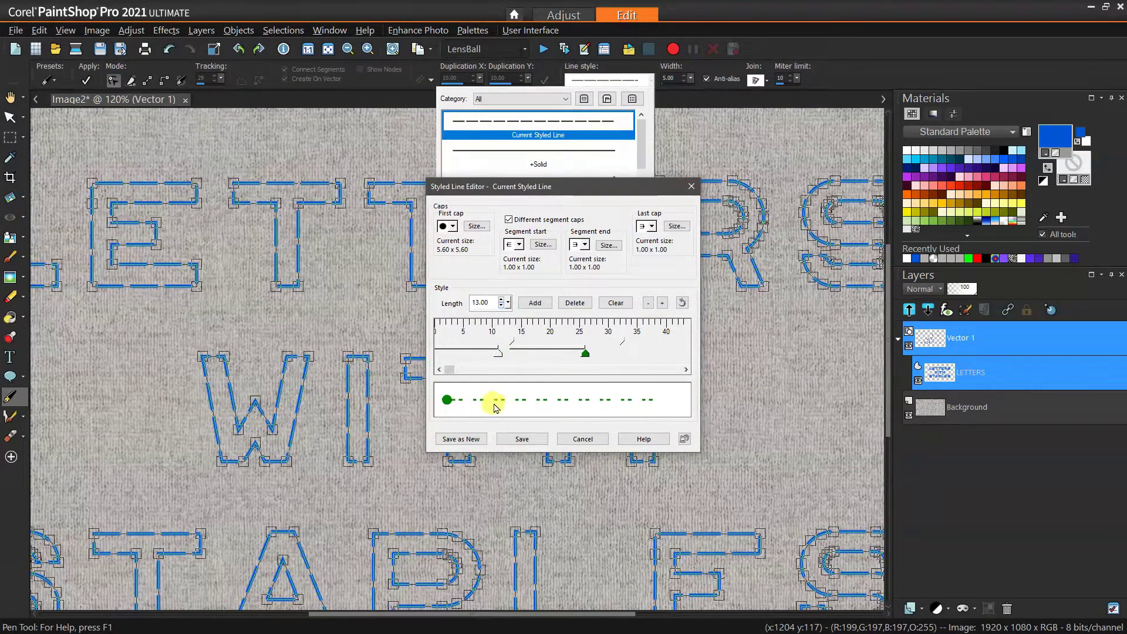
pyautogui.click(509, 341)
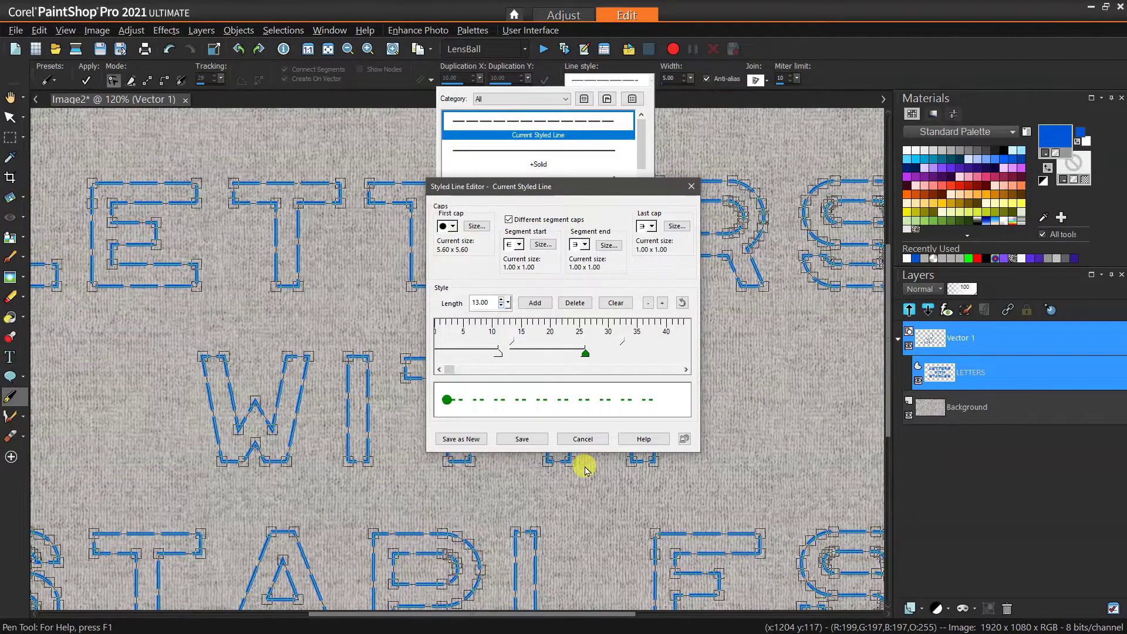
pyautogui.click(582, 438)
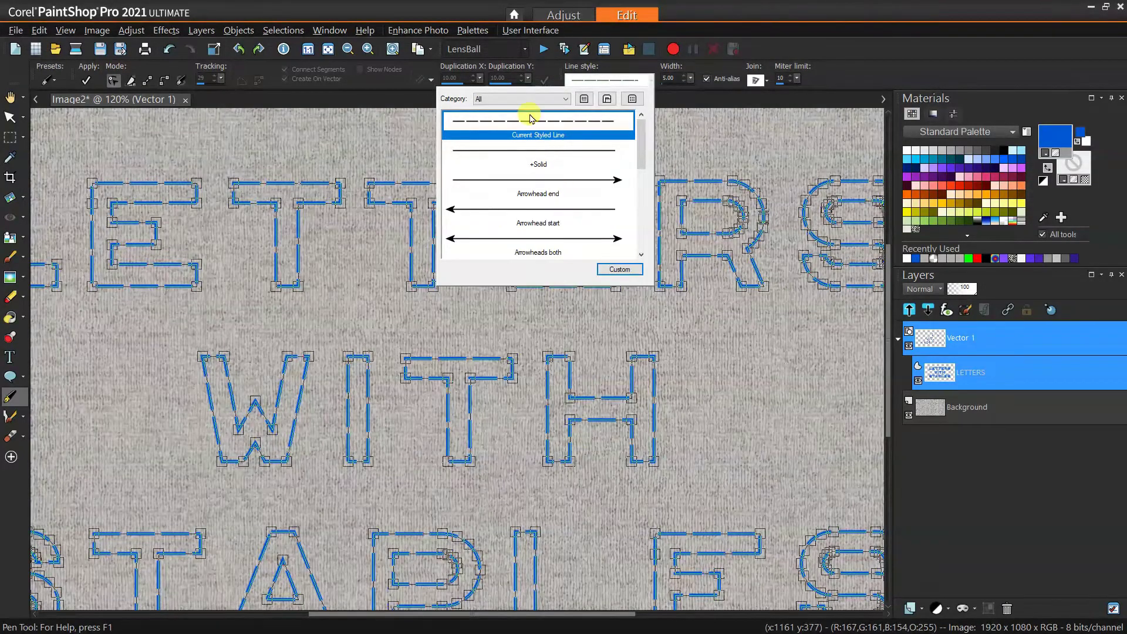
# Examine the current styled line's dash pattern at different ruler scales in the Styled Line Editor and close it without saving
pyautogui.click(614, 270)
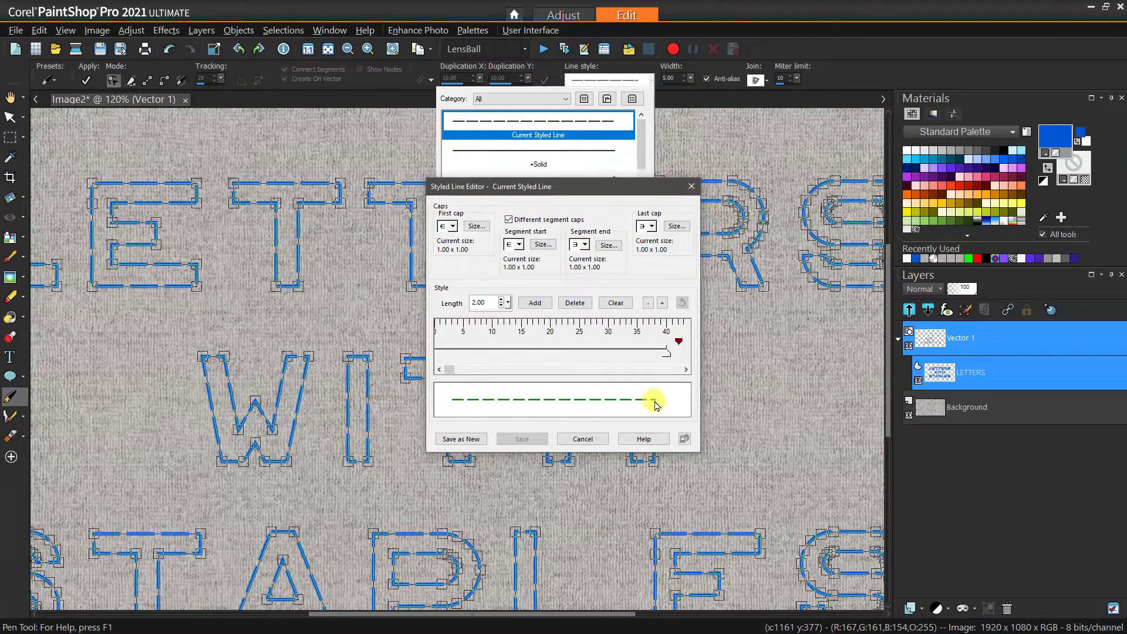
pyautogui.click(647, 303)
pyautogui.click(648, 303)
pyautogui.click(648, 302)
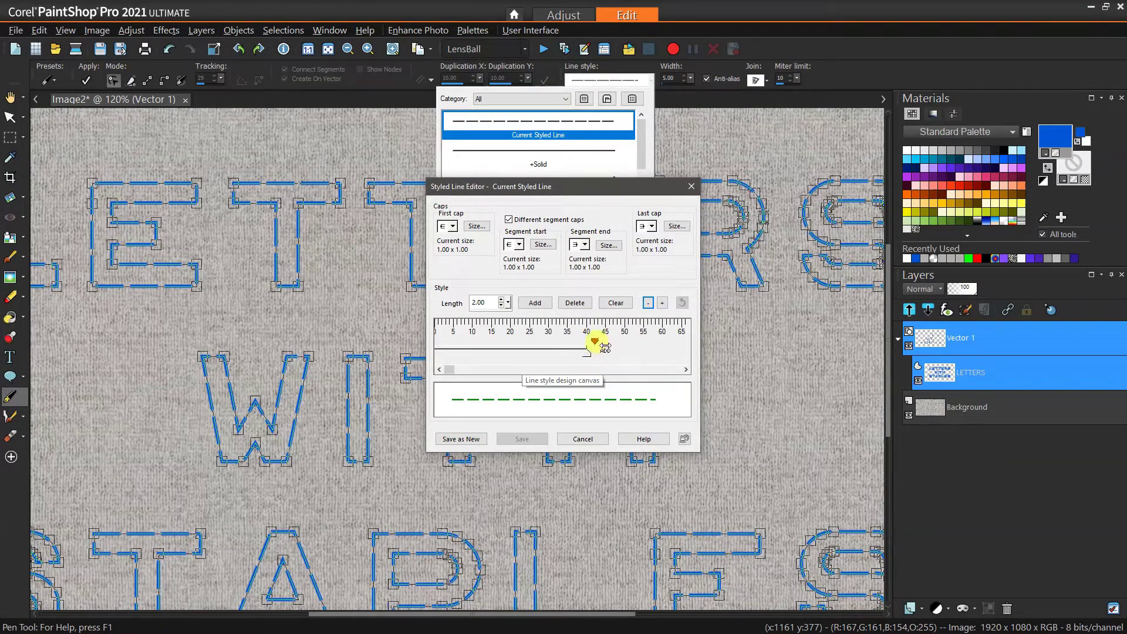
pyautogui.click(661, 303)
pyautogui.click(661, 303)
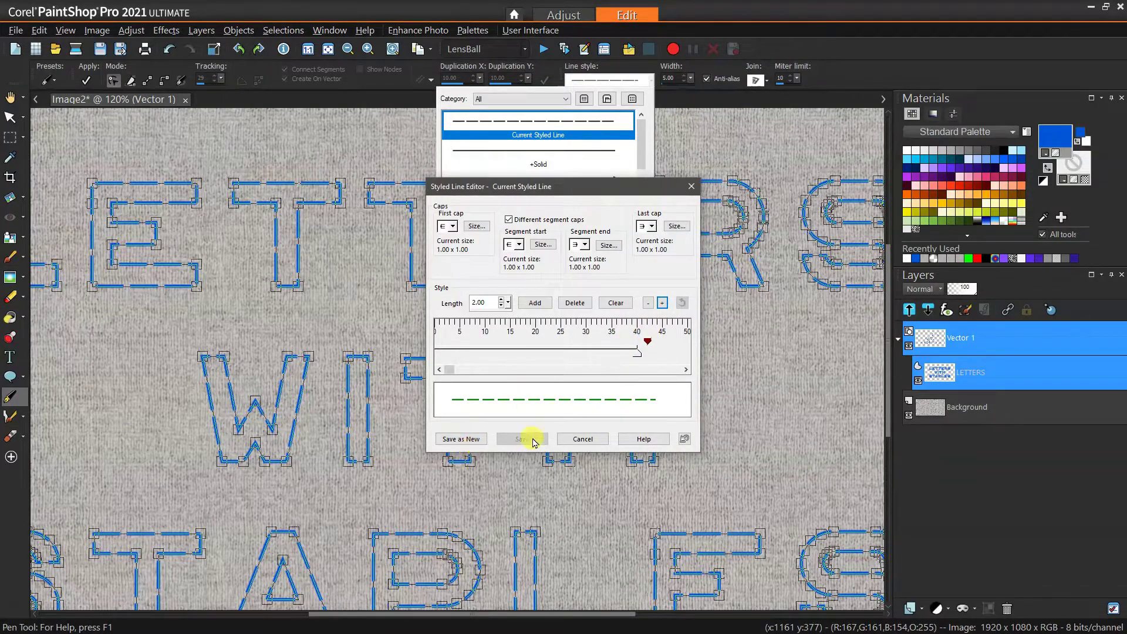
pyautogui.click(583, 438)
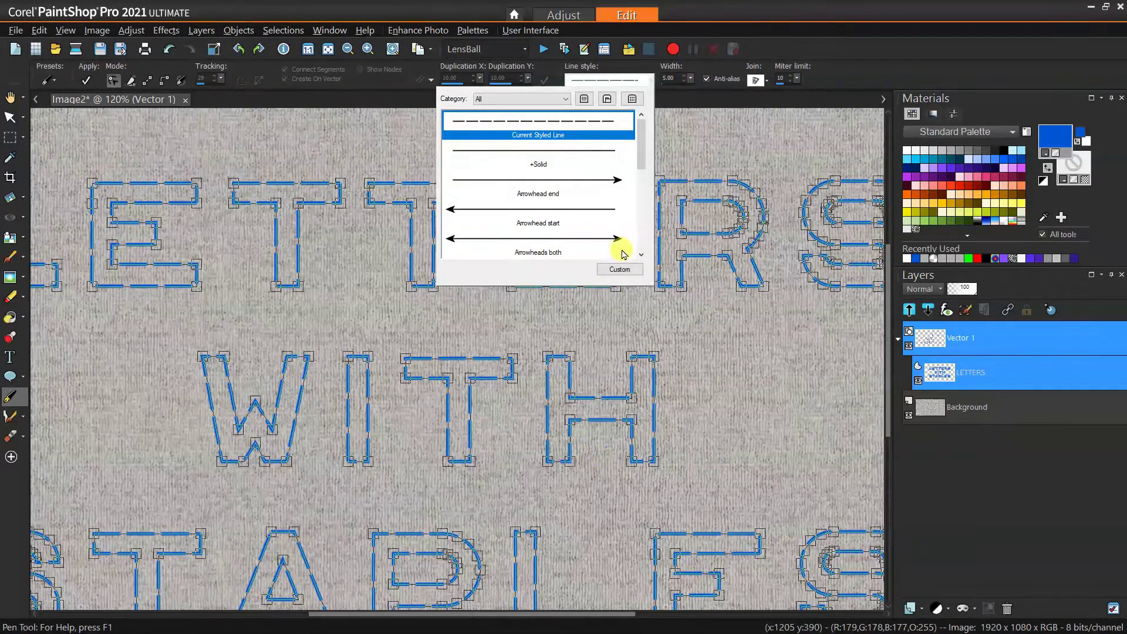
pyautogui.click(640, 86)
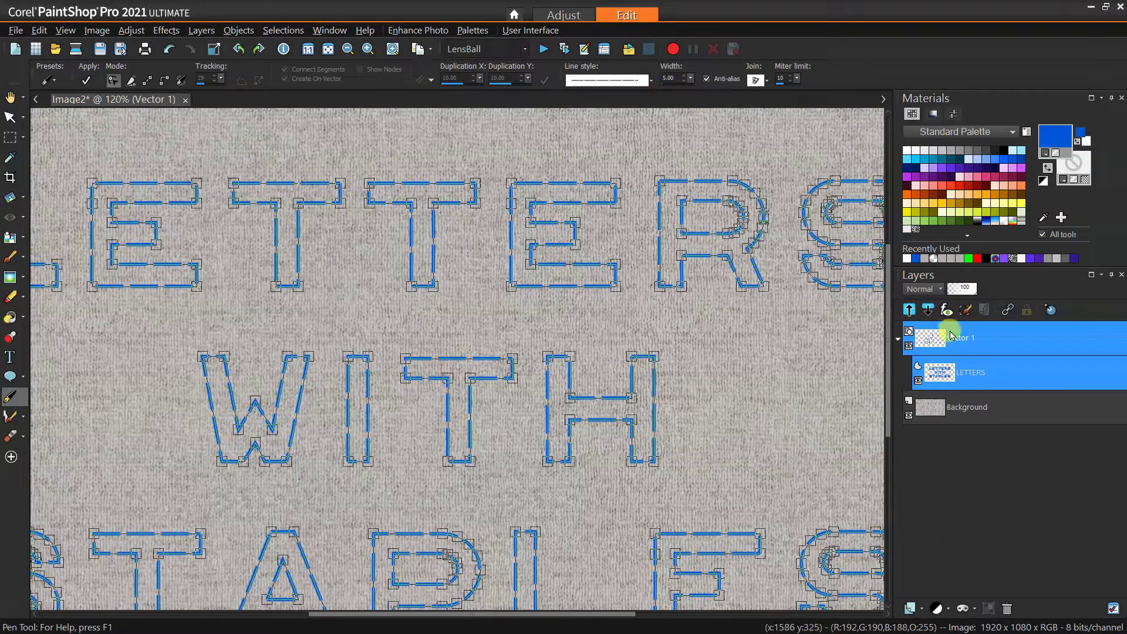
# Duplicate the Vector 1 layer and rename the copy as Colored Lines
pyautogui.click(899, 341)
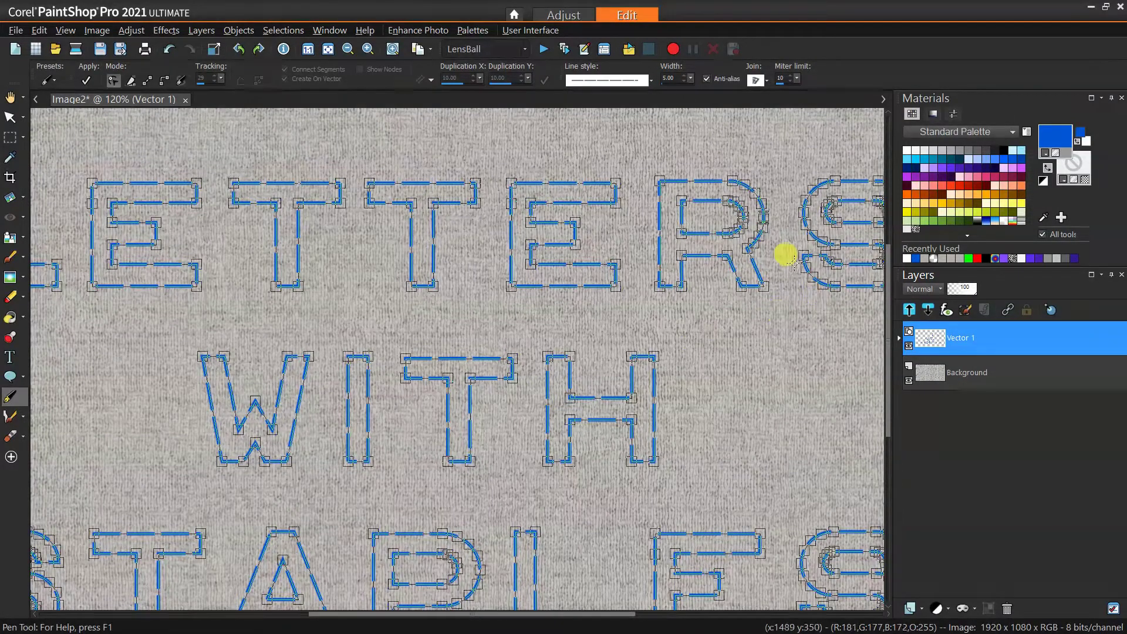
pyautogui.rightClick(935, 345)
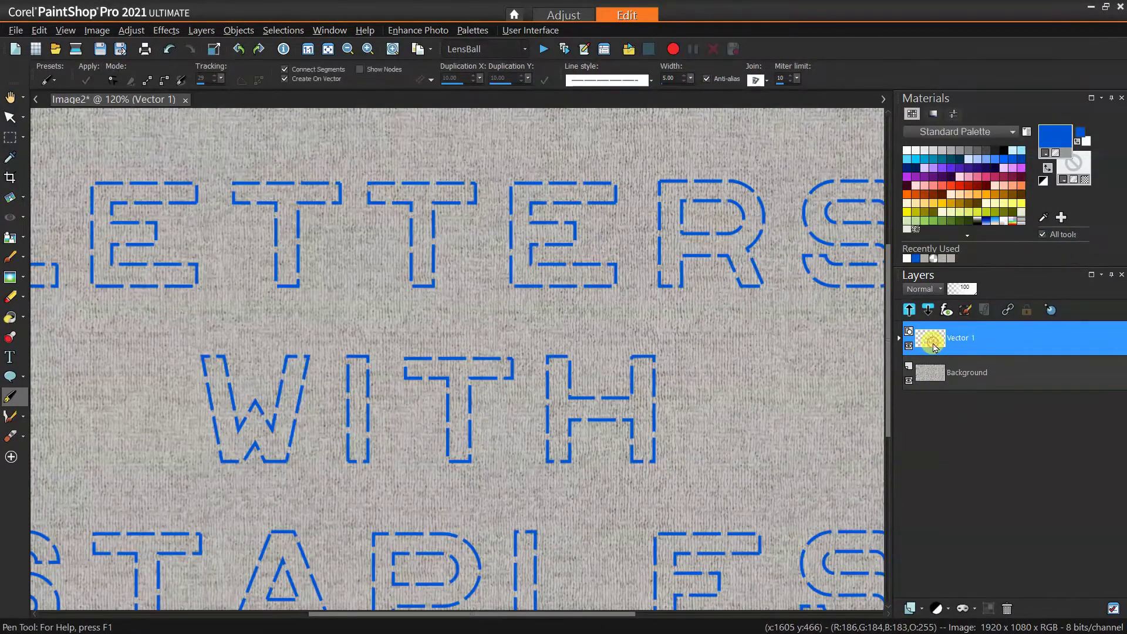
pyautogui.click(932, 368)
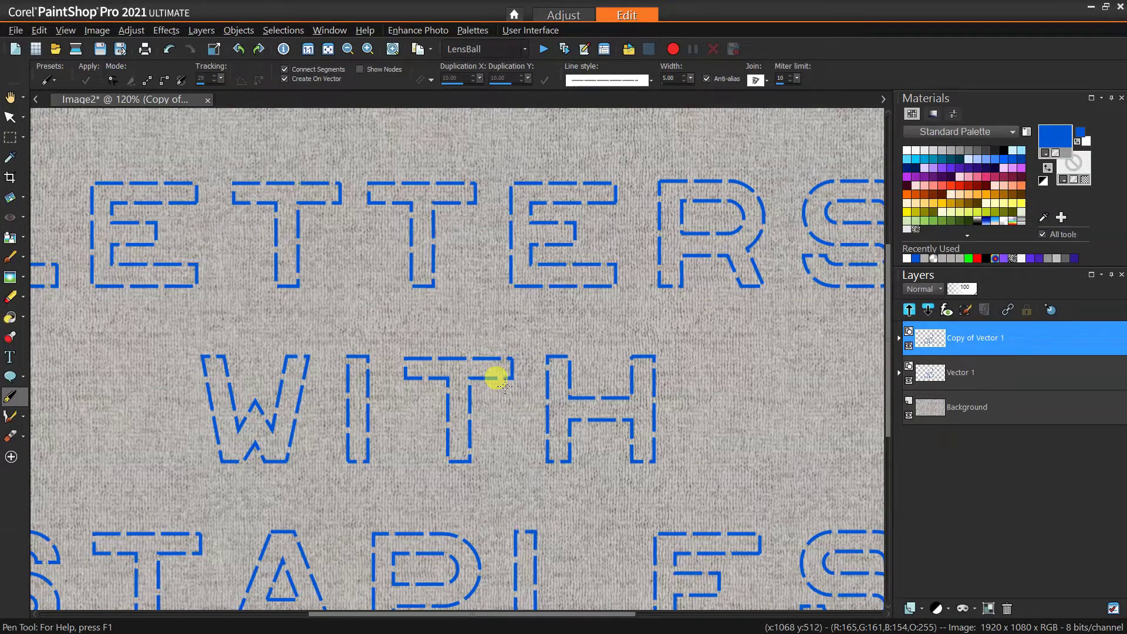
pyautogui.rightClick(961, 338)
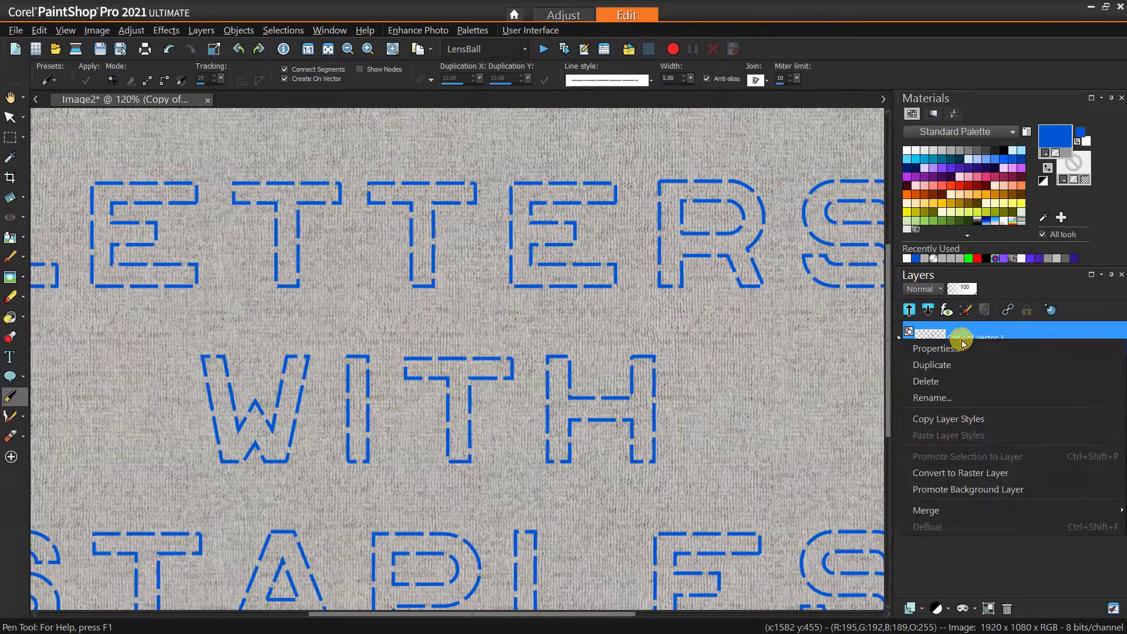
pyautogui.click(966, 398)
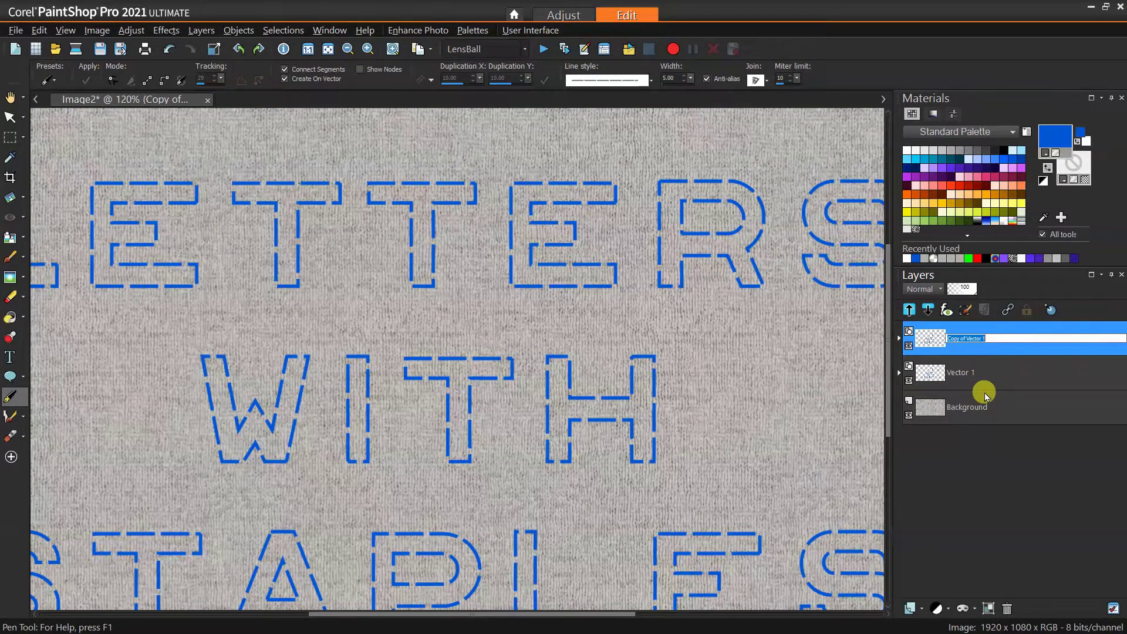
pyautogui.write('Colored Lines')
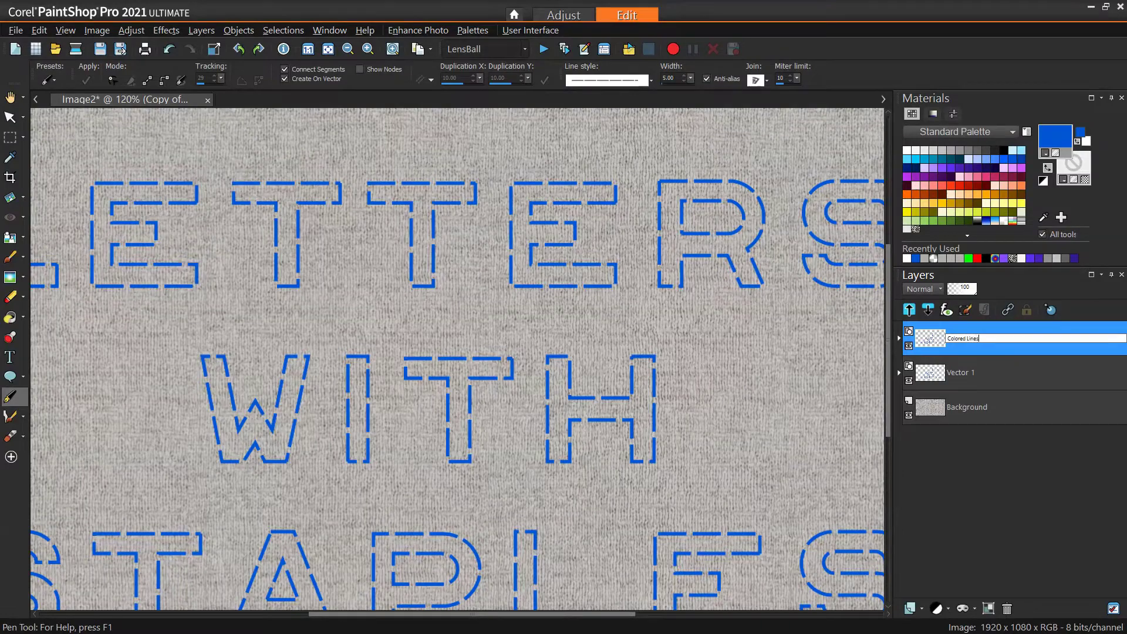
pyautogui.press('Return')
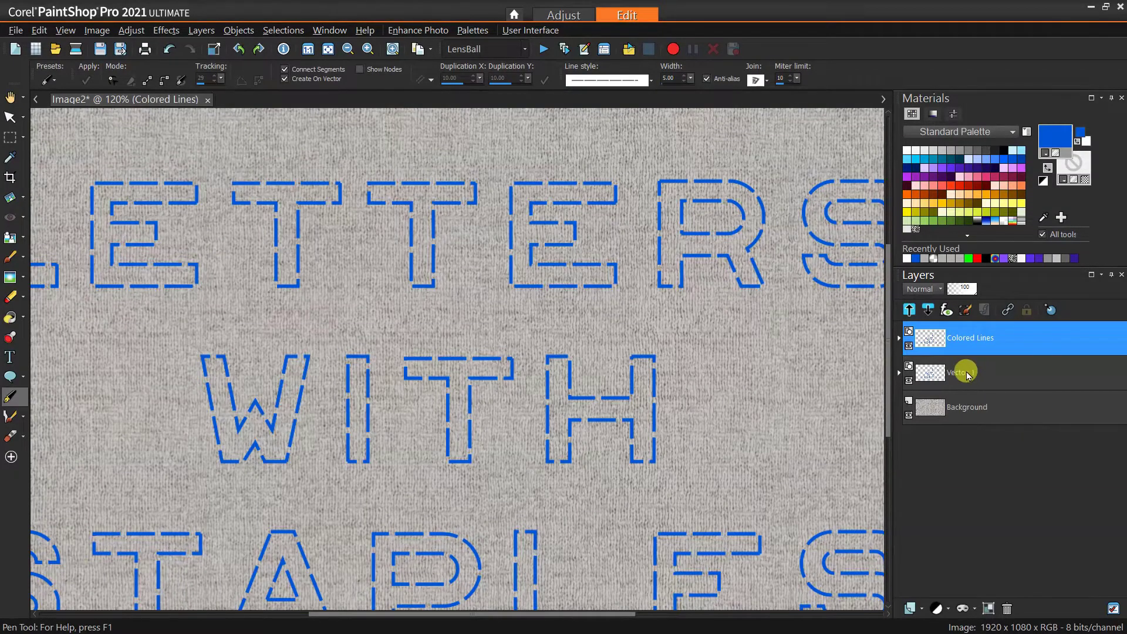
# Rename the Vector 1 layer as Holes
pyautogui.click(968, 376)
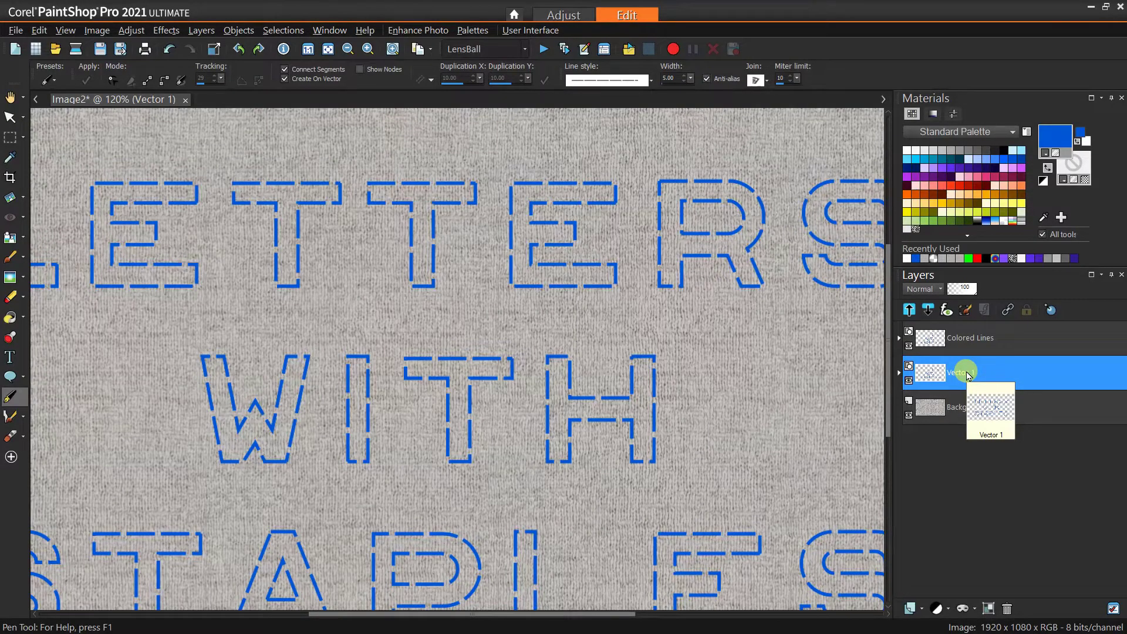
pyautogui.rightClick(969, 377)
pyautogui.click(967, 435)
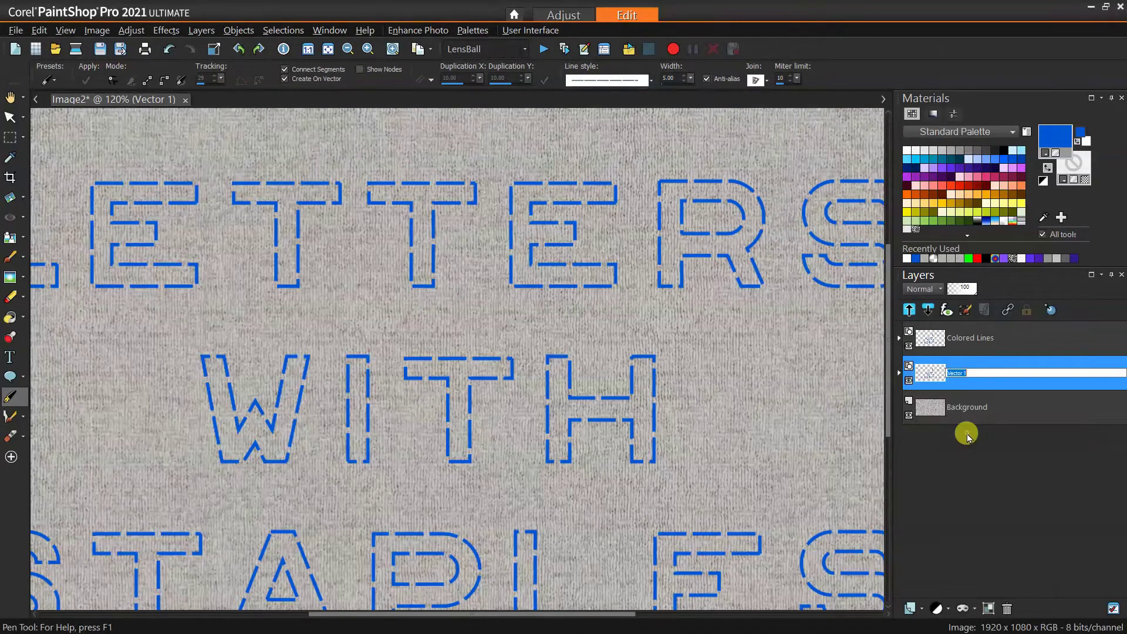
pyautogui.write('Holes')
pyautogui.press('Return')
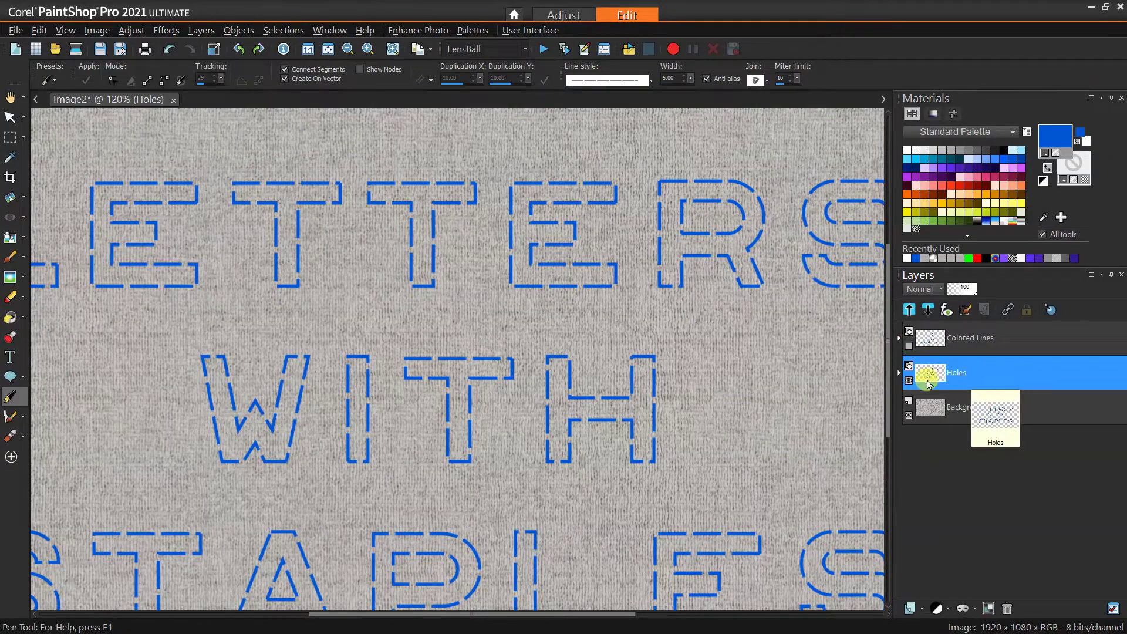
# Select the LETTERS object within the Holes layer and set its stroke color to black
pyautogui.click(899, 375)
pyautogui.click(966, 407)
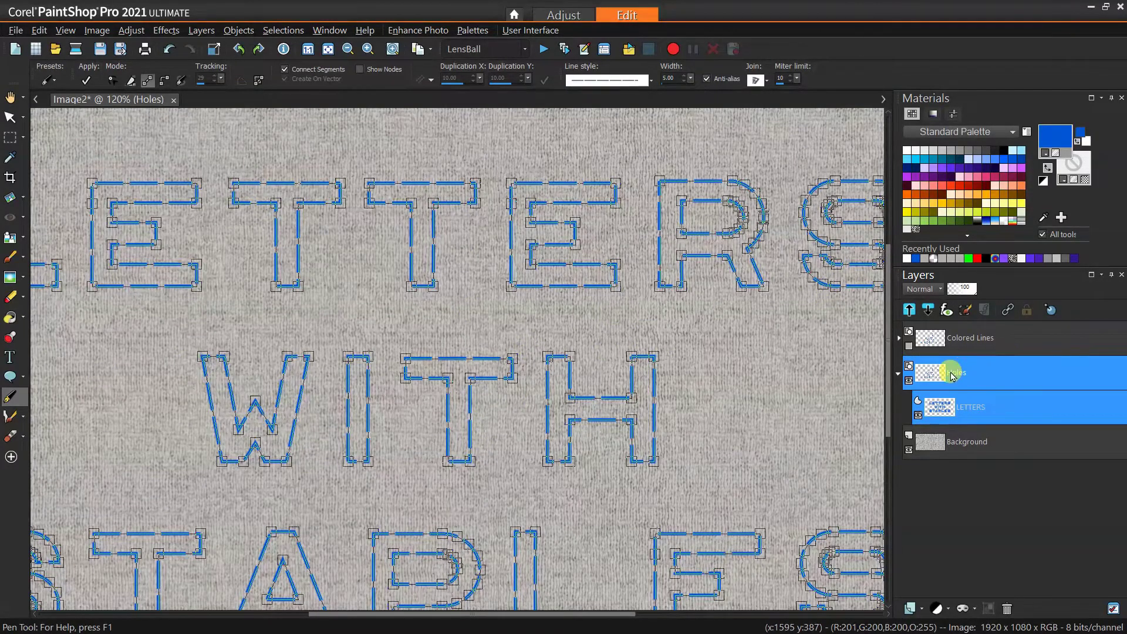
pyautogui.moveTo(952, 376)
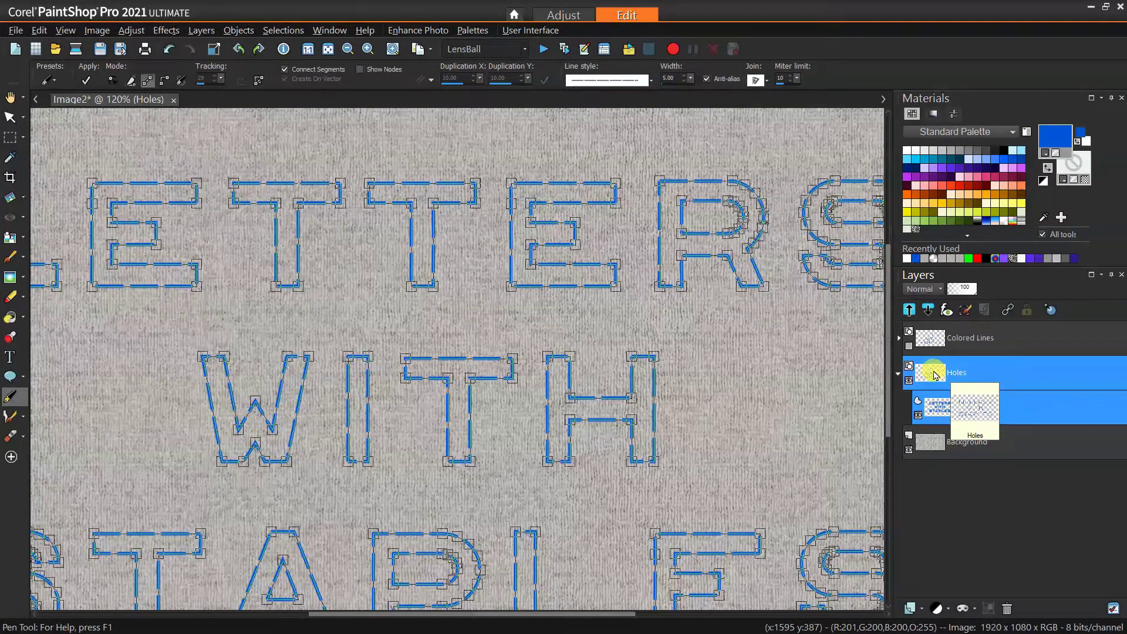
pyautogui.rightClick(1054, 137)
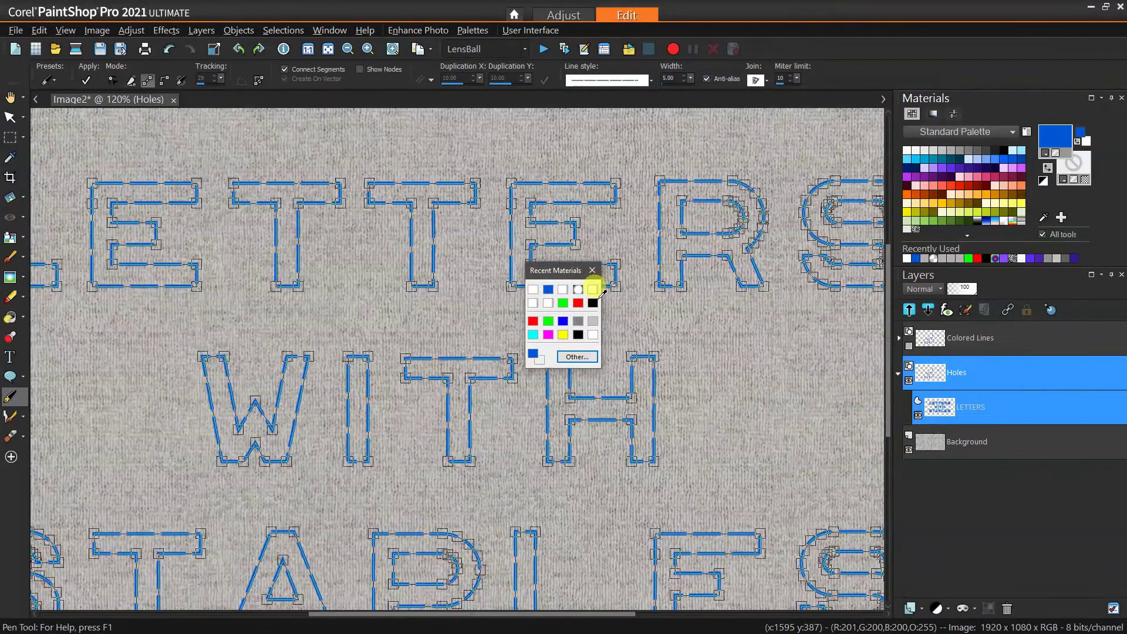
pyautogui.click(593, 303)
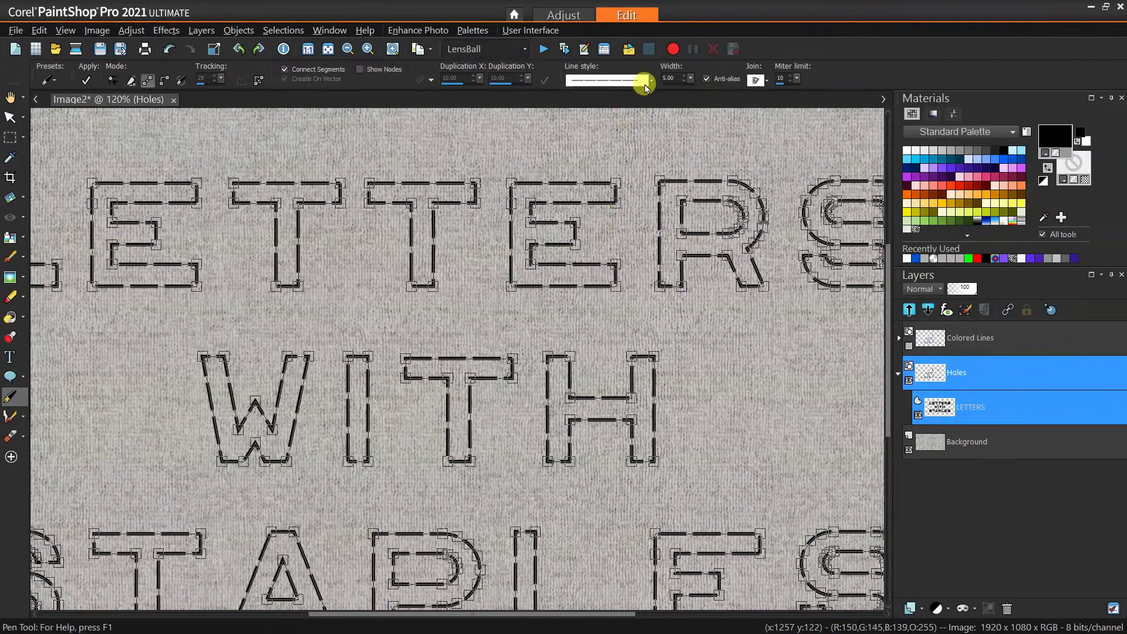
# Apply the Stitch-Basic-Holes line style to the letter outlines on the Holes layer and show the Colored Lines layer
pyautogui.click(651, 82)
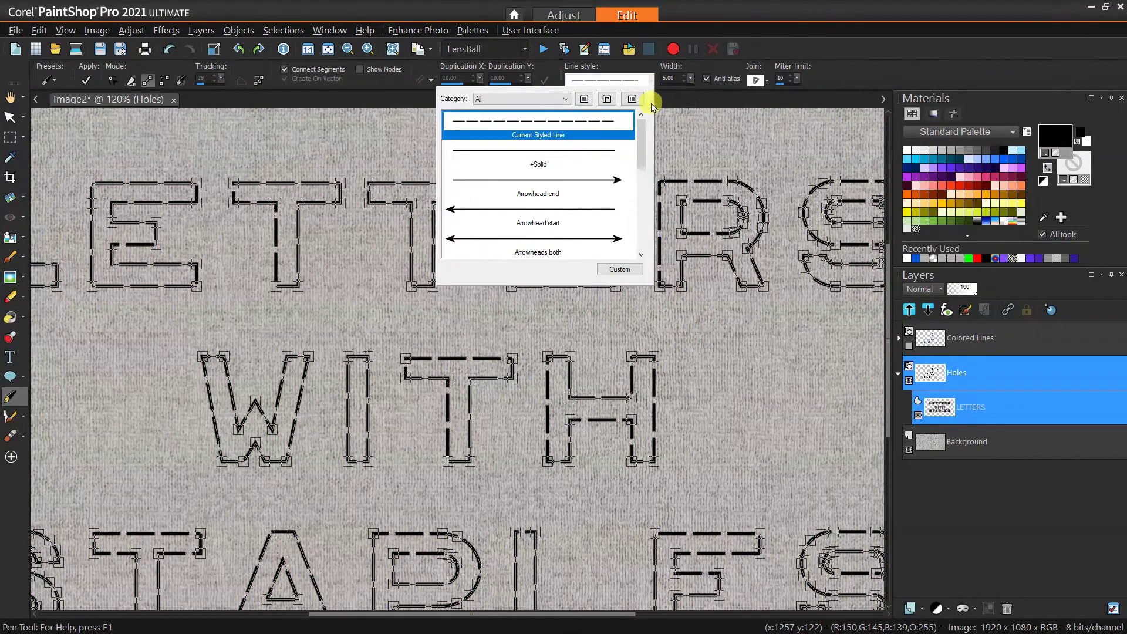
pyautogui.moveTo(644, 144); pyautogui.dragTo(644, 234)
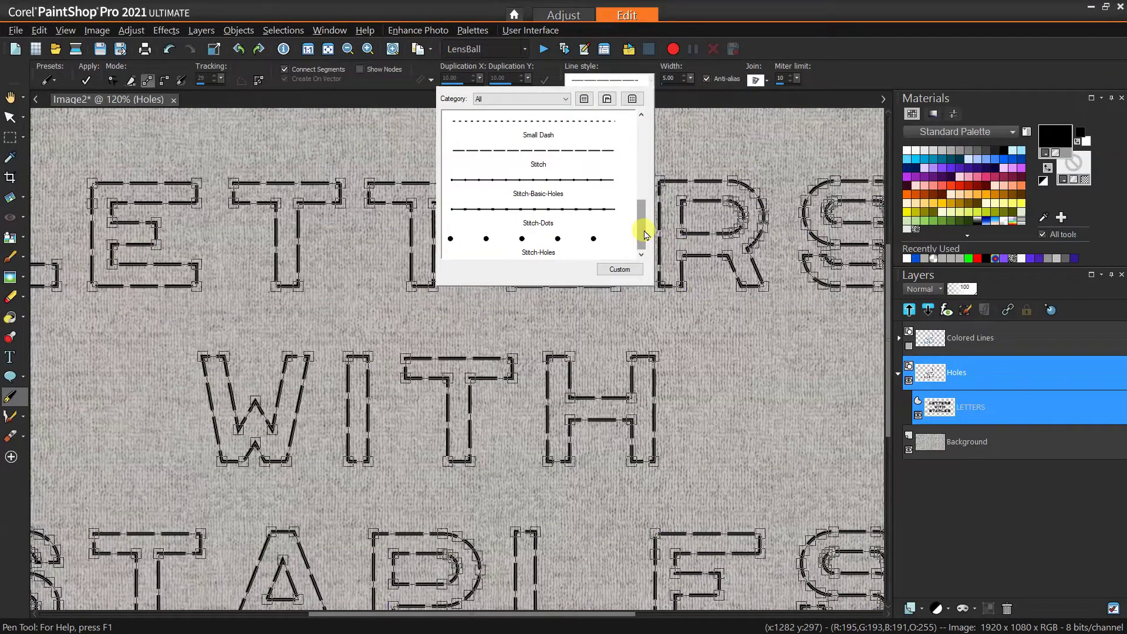
pyautogui.click(560, 189)
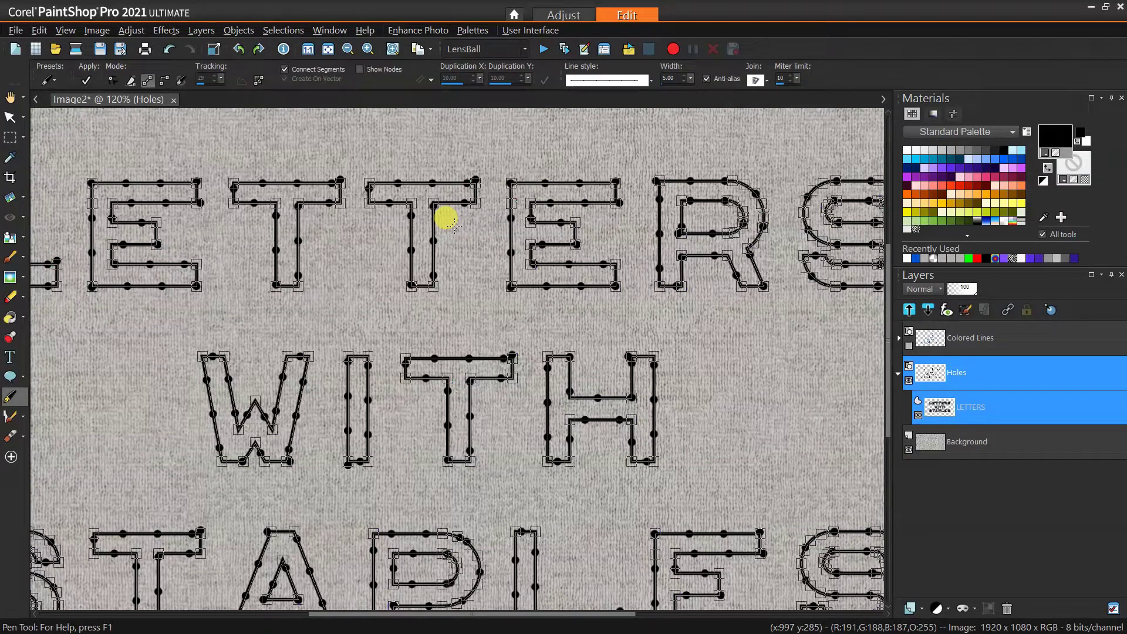
pyautogui.click(915, 345)
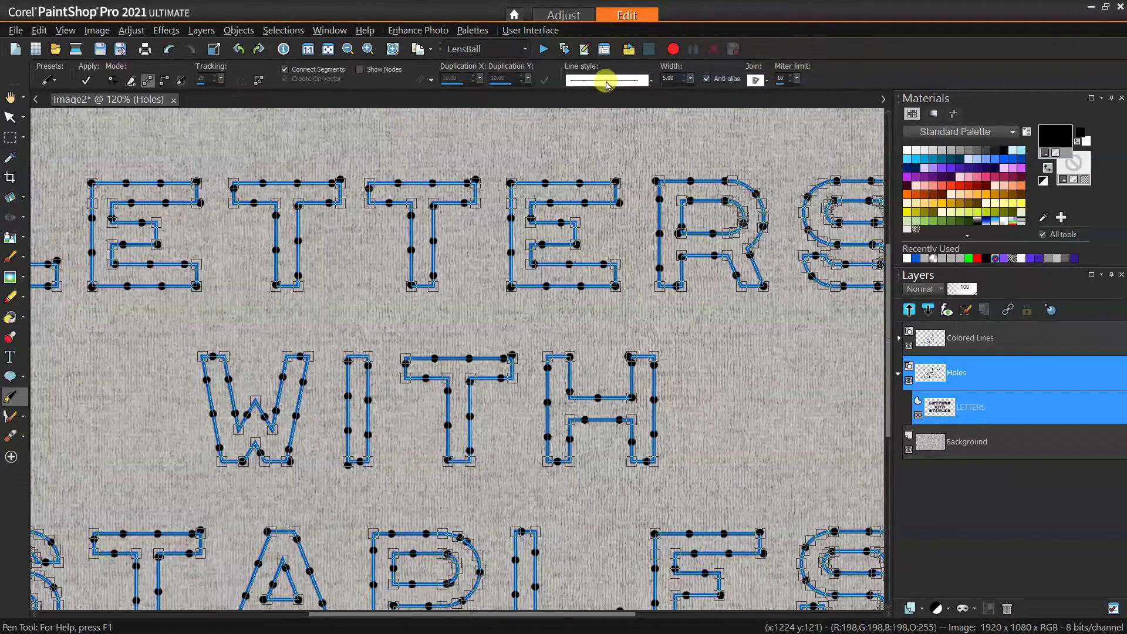
# Examine the cap and segment settings of the current line style in the Styled Line Editor
pyautogui.click(649, 79)
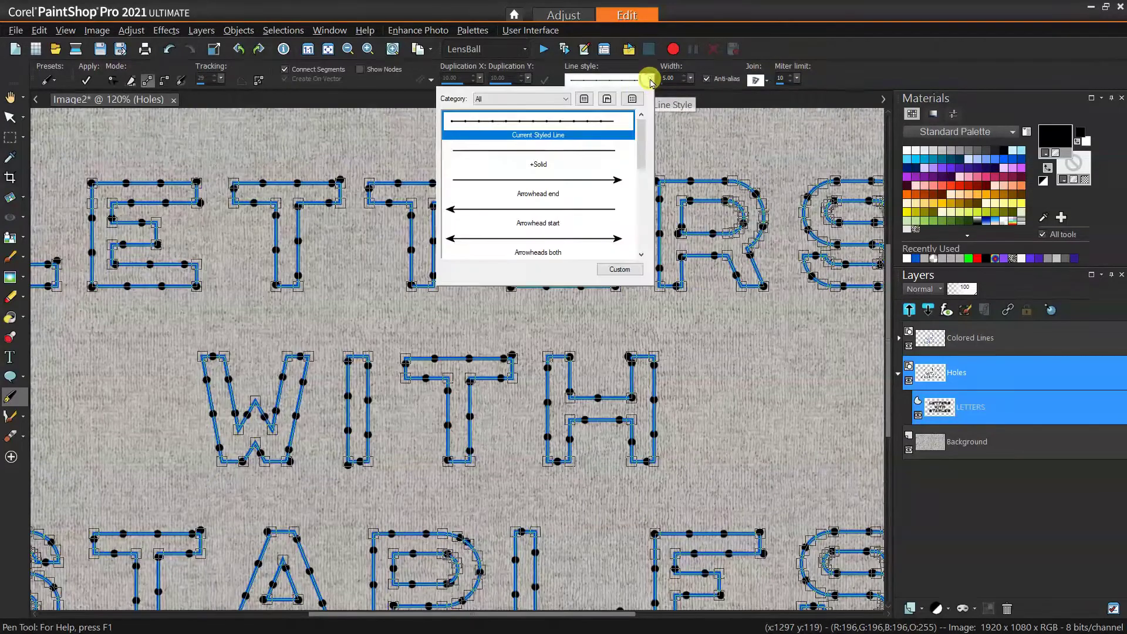
pyautogui.click(624, 264)
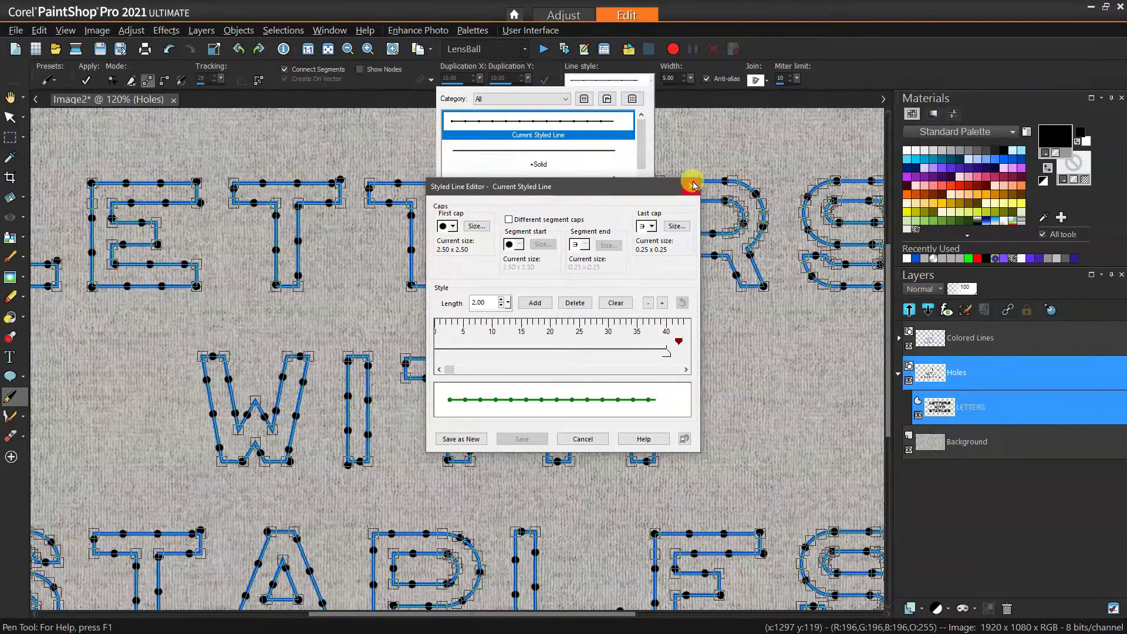
pyautogui.click(582, 439)
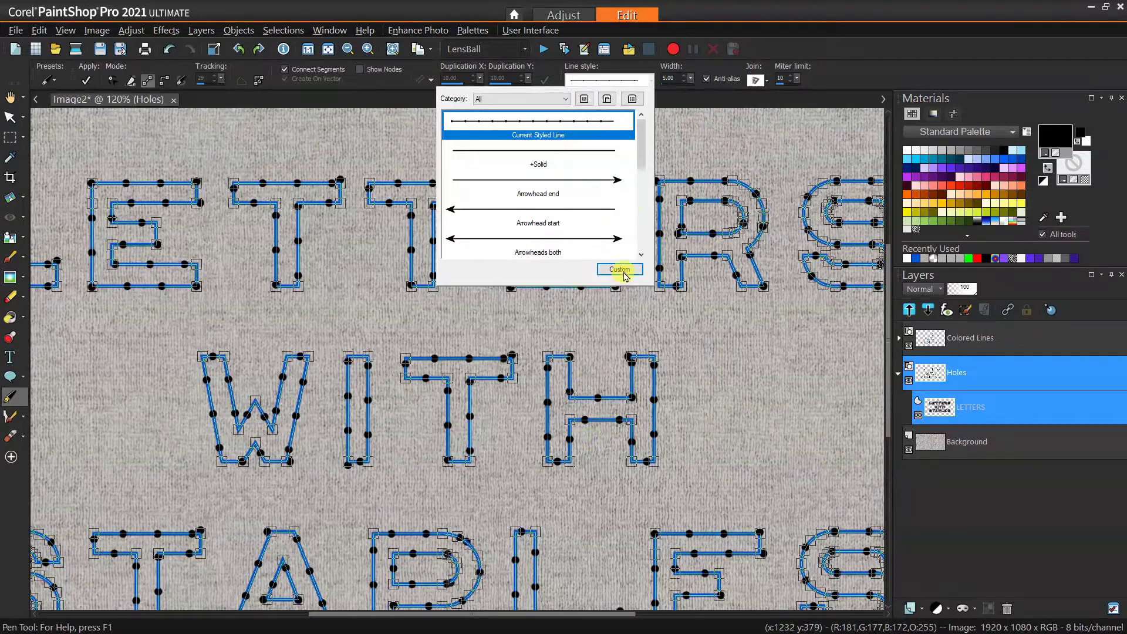
pyautogui.click(692, 94)
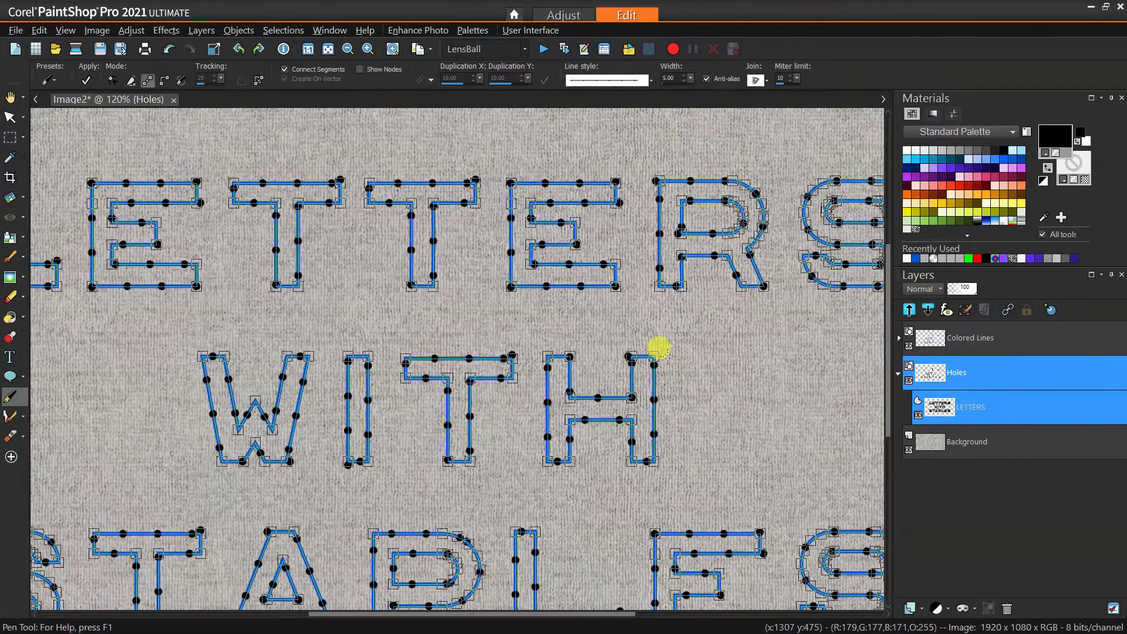
# Duplicate the Holes layer and hide the original Holes layer
pyautogui.scroll(-3, 658, 351)
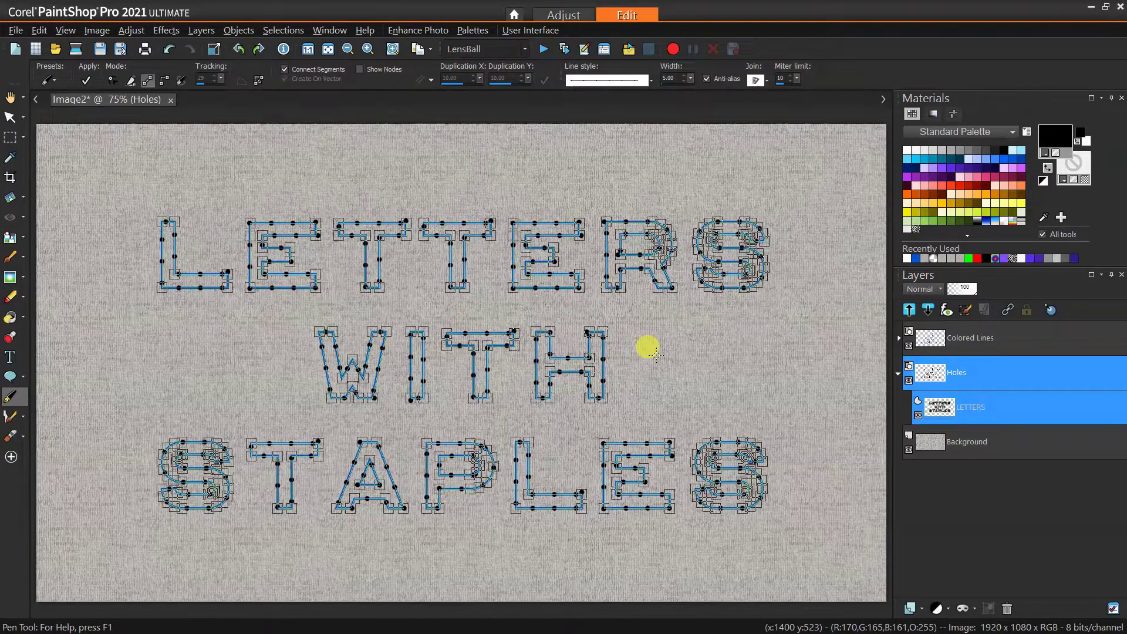
pyautogui.click(898, 373)
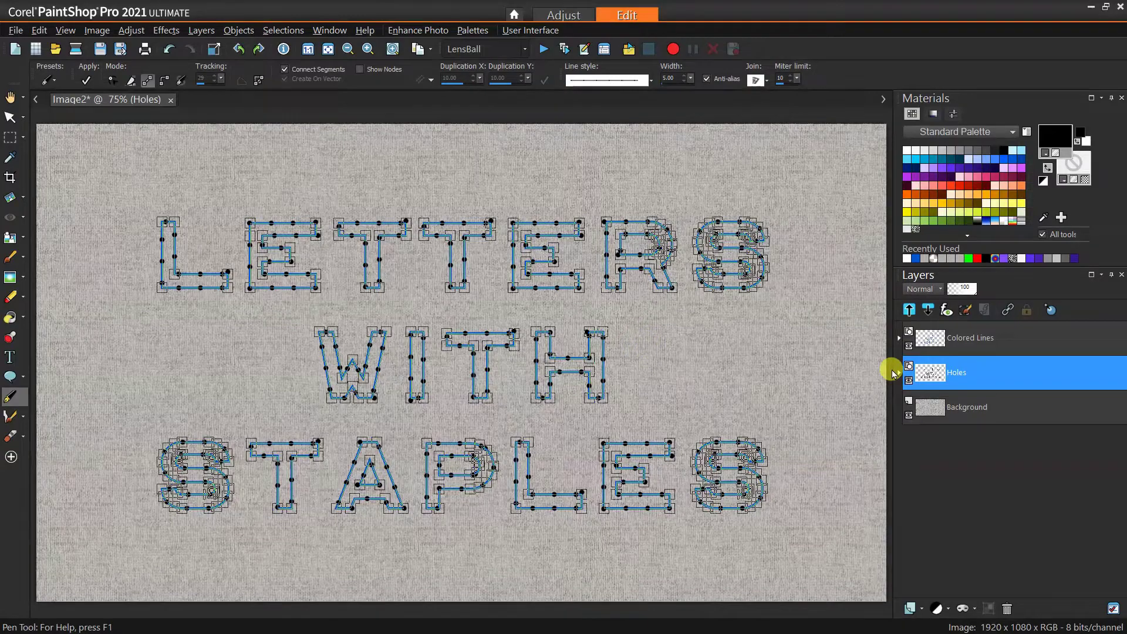
pyautogui.rightClick(950, 368)
pyautogui.click(951, 393)
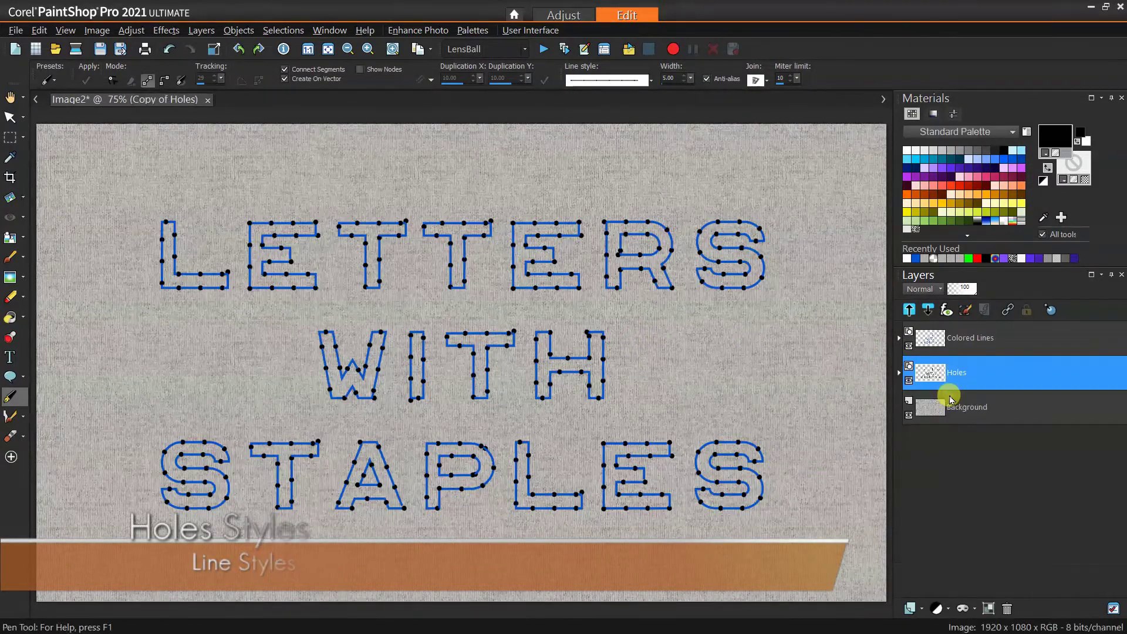
pyautogui.click(908, 414)
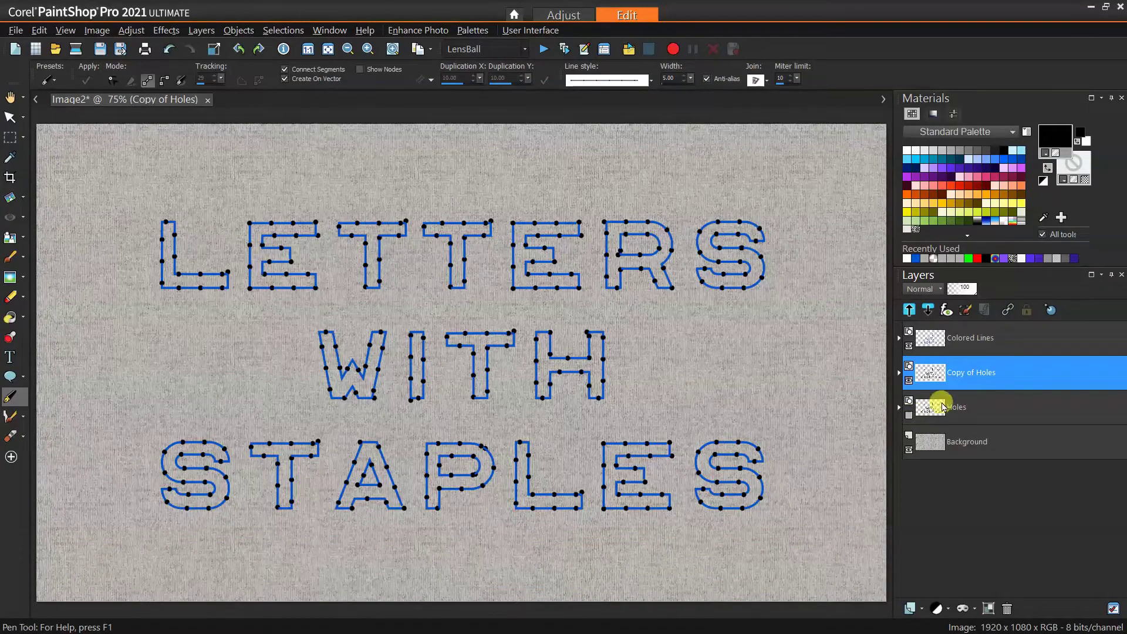
# Apply a Gaussian Blur with radius 4.00 to the Copy of Holes layer, accepting its conversion to a raster layer
pyautogui.moveTo(945, 374)
pyautogui.click(136, 31)
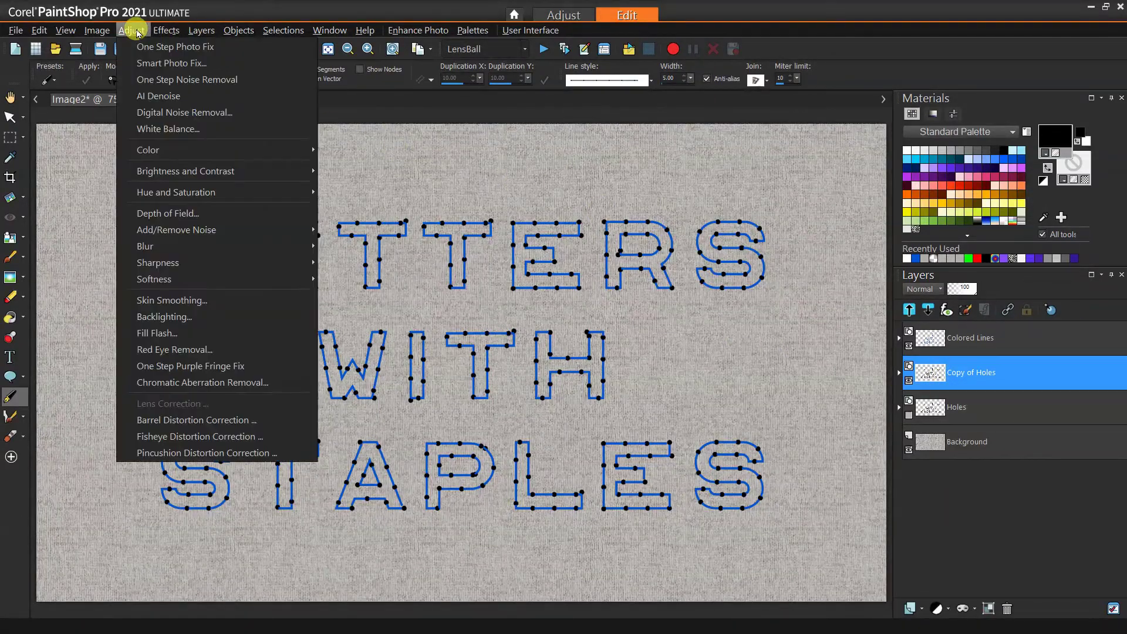
pyautogui.moveTo(176, 246)
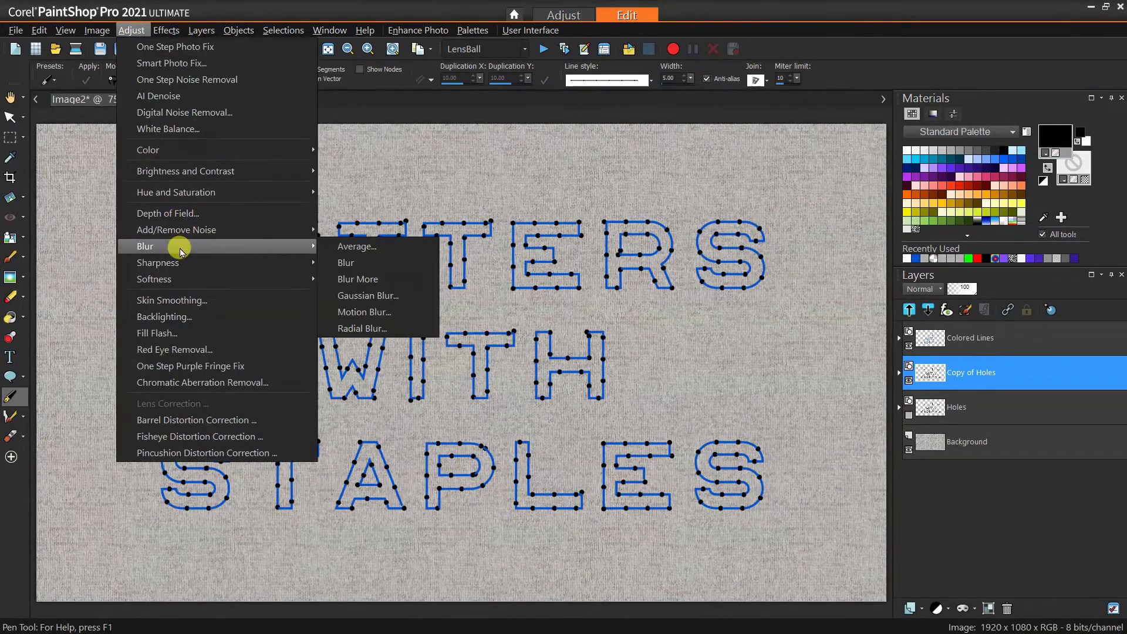
pyautogui.click(380, 300)
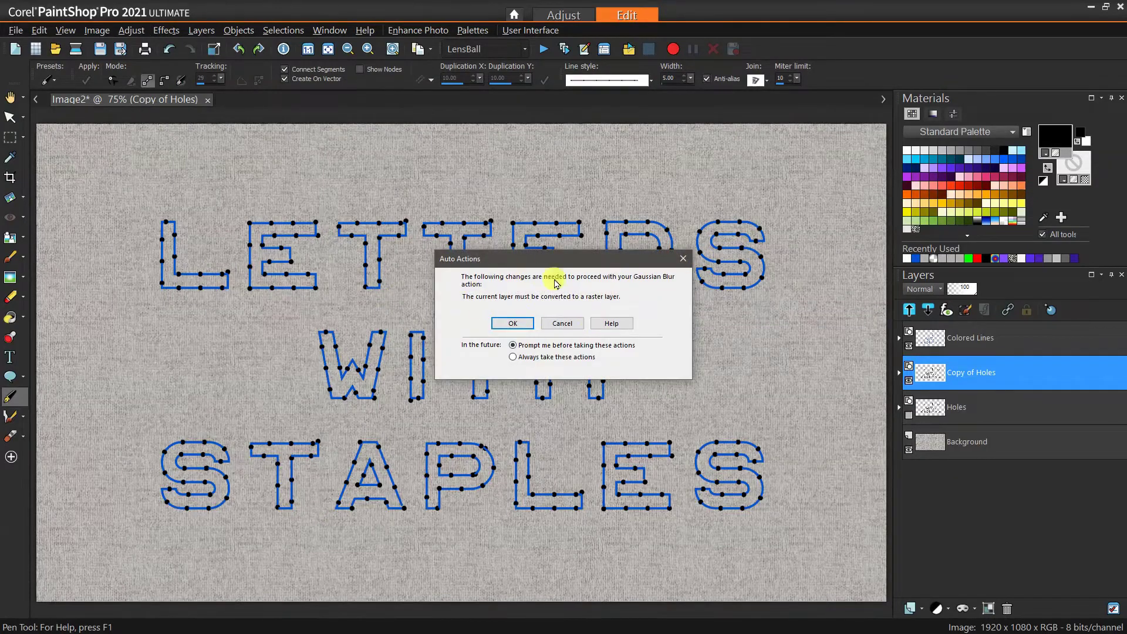
pyautogui.click(512, 325)
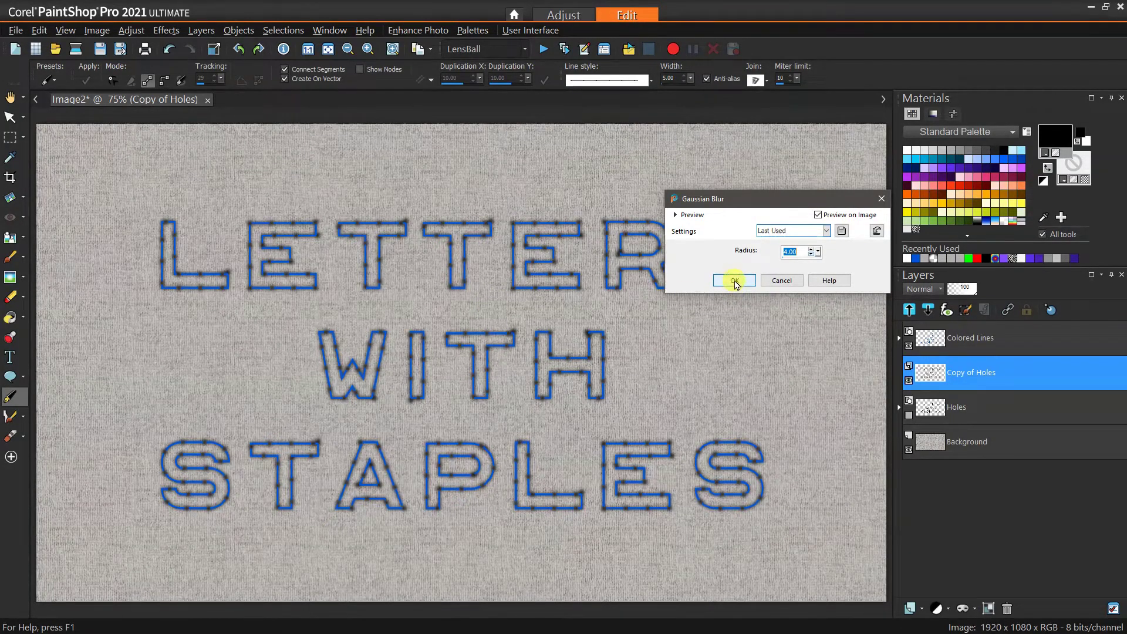
pyautogui.click(735, 282)
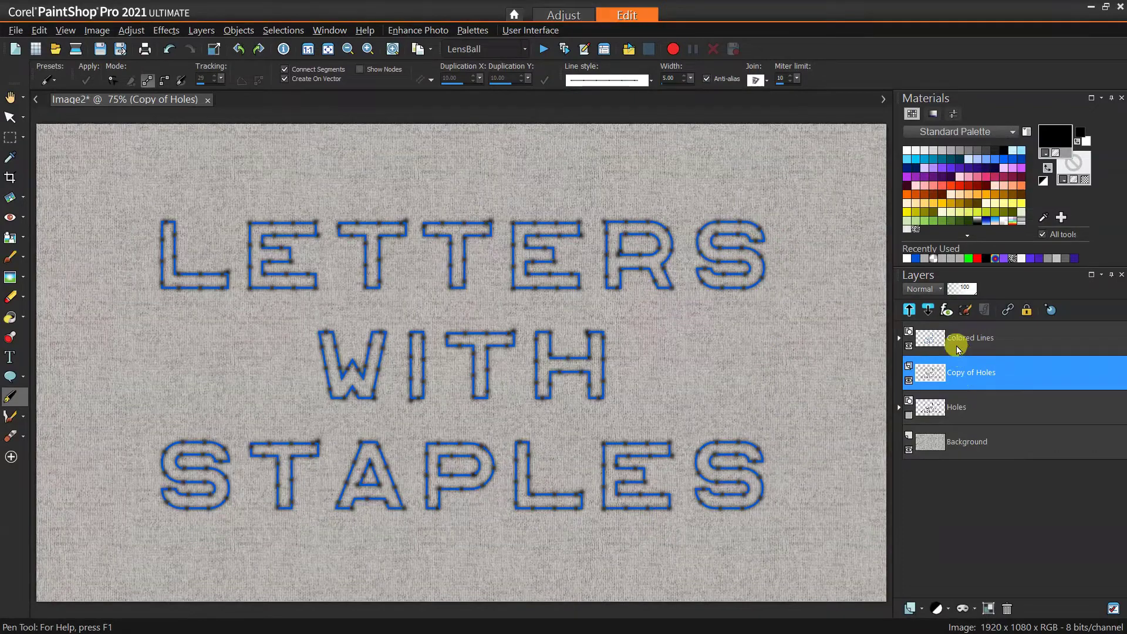
# Set the Copy of Holes layer's blend mode to Burn and rename the layer as Holes Blurred
pyautogui.click(936, 288)
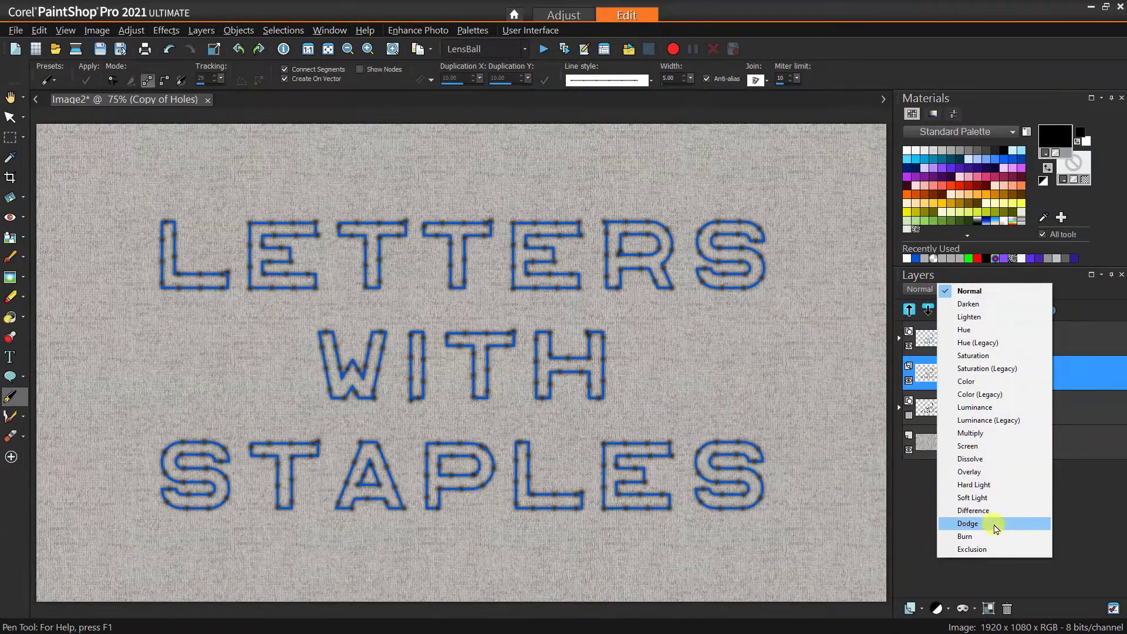
pyautogui.click(991, 536)
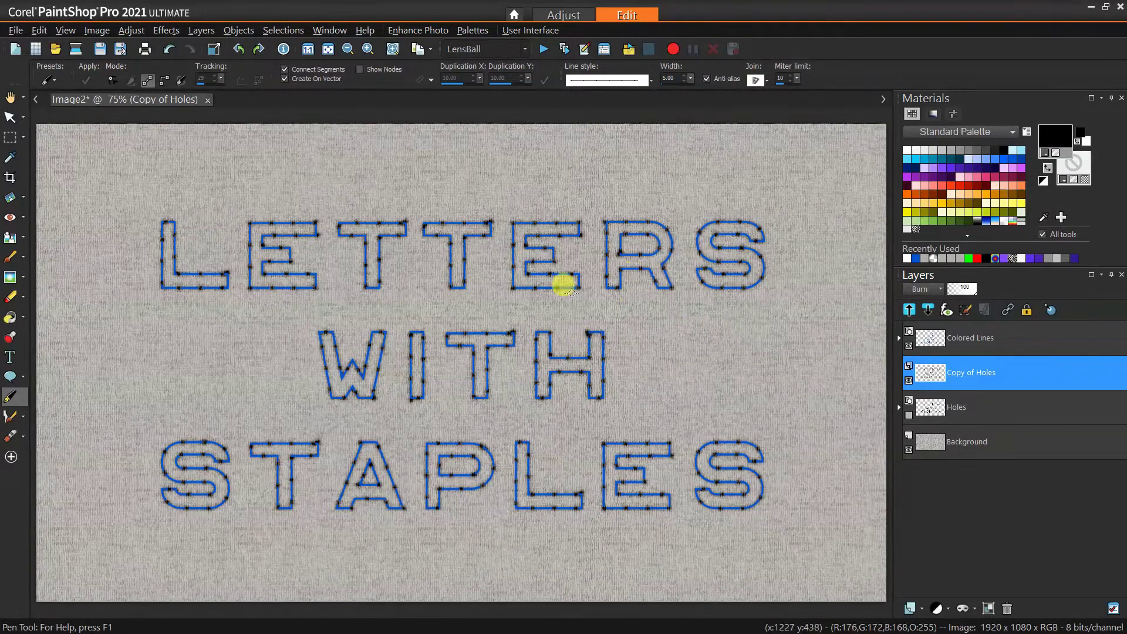
pyautogui.rightClick(969, 370)
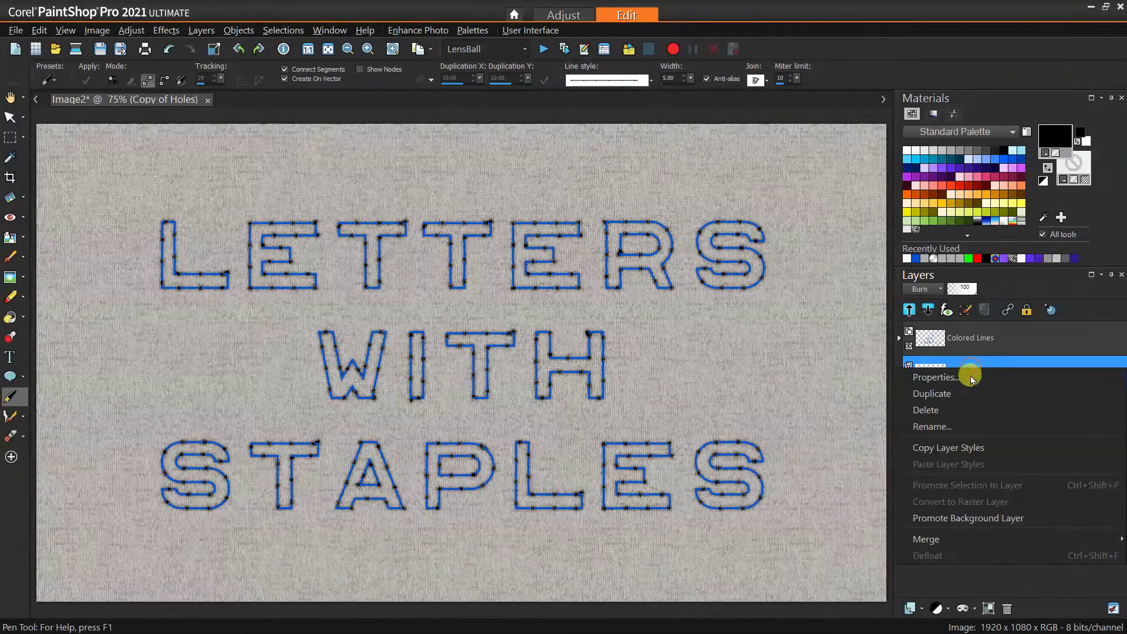
pyautogui.click(970, 426)
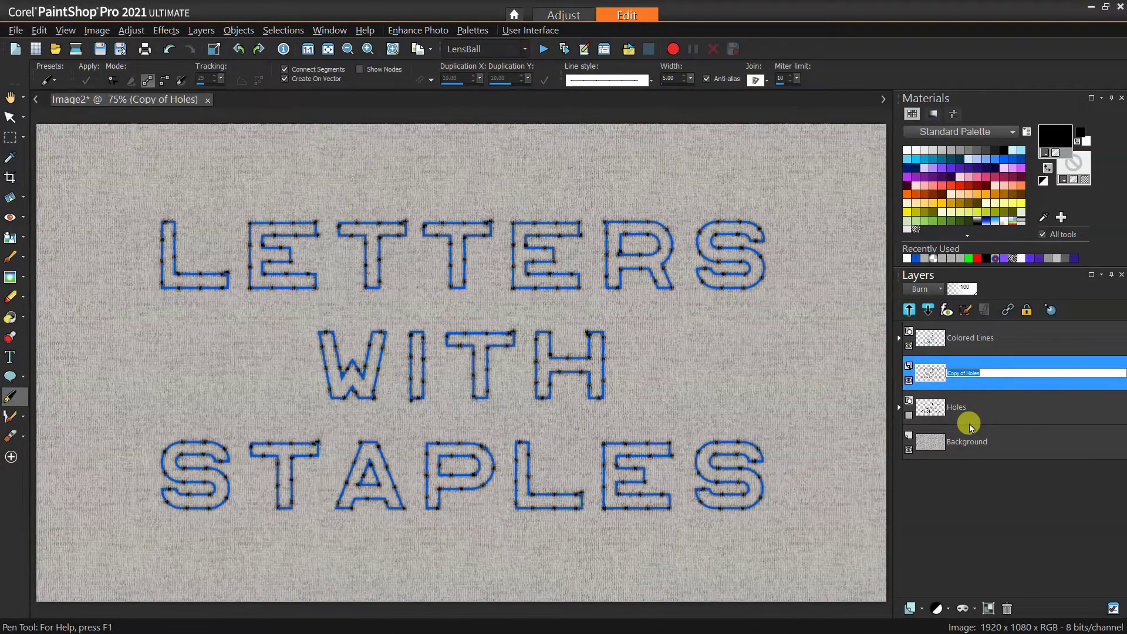
pyautogui.write('Holes Blurred')
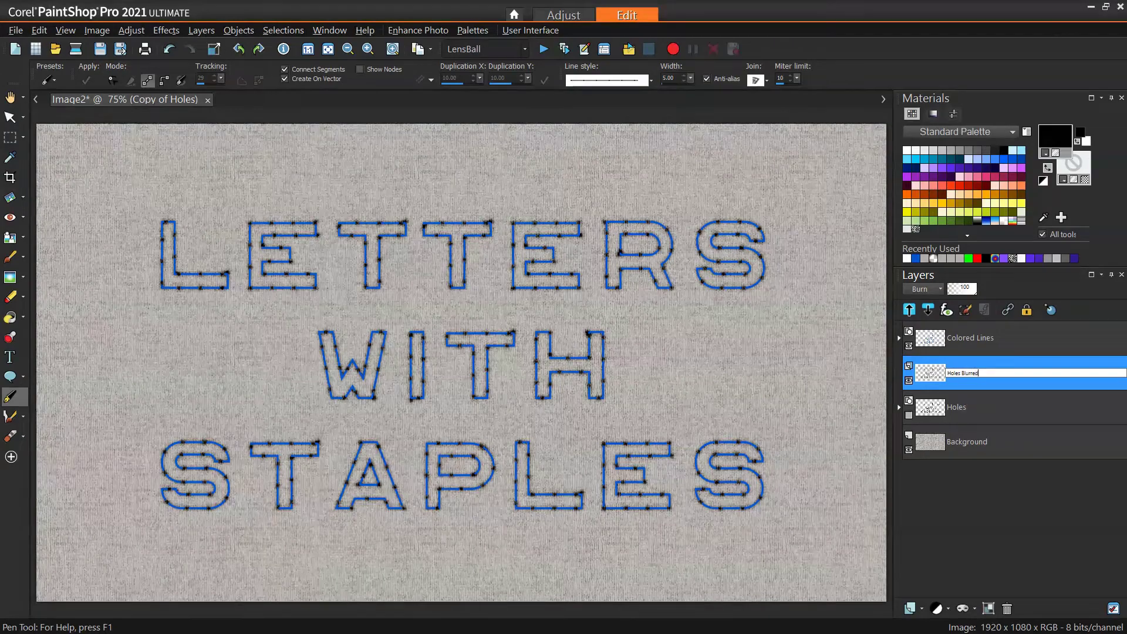
pyautogui.press('Return')
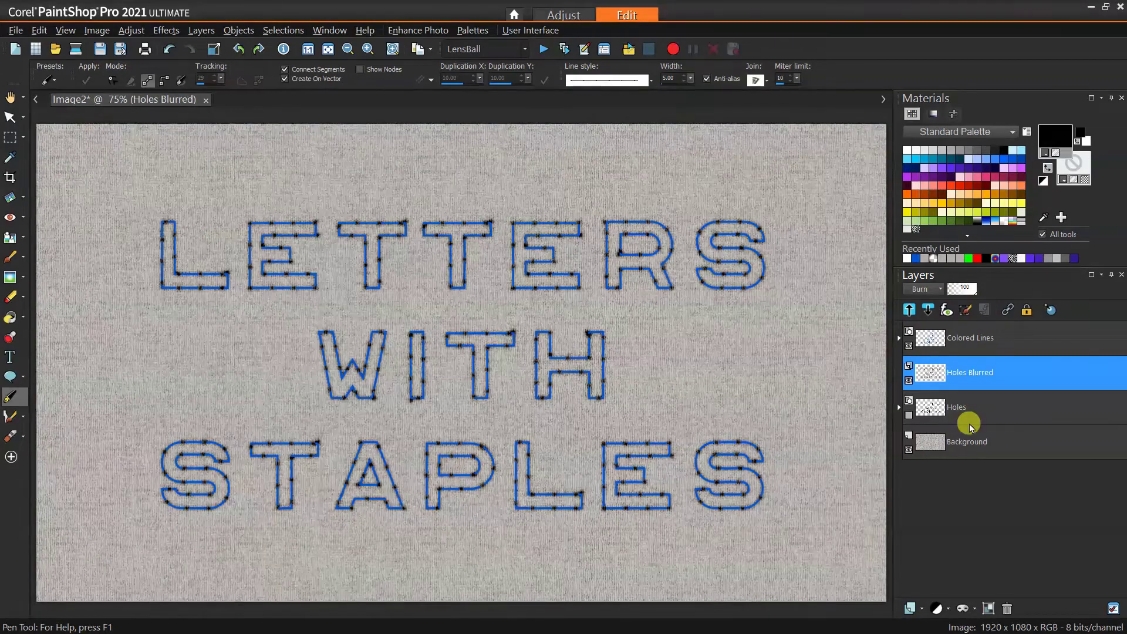
# Duplicate the Colored Lines layer and place the copy directly below the original
pyautogui.click(956, 338)
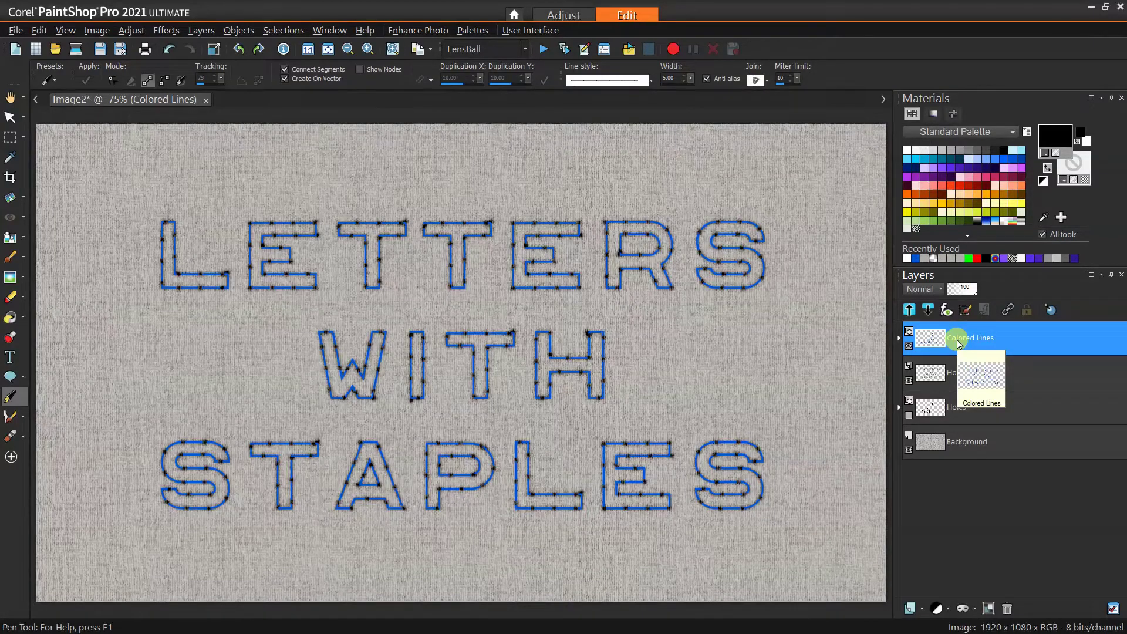
pyautogui.rightClick(959, 343)
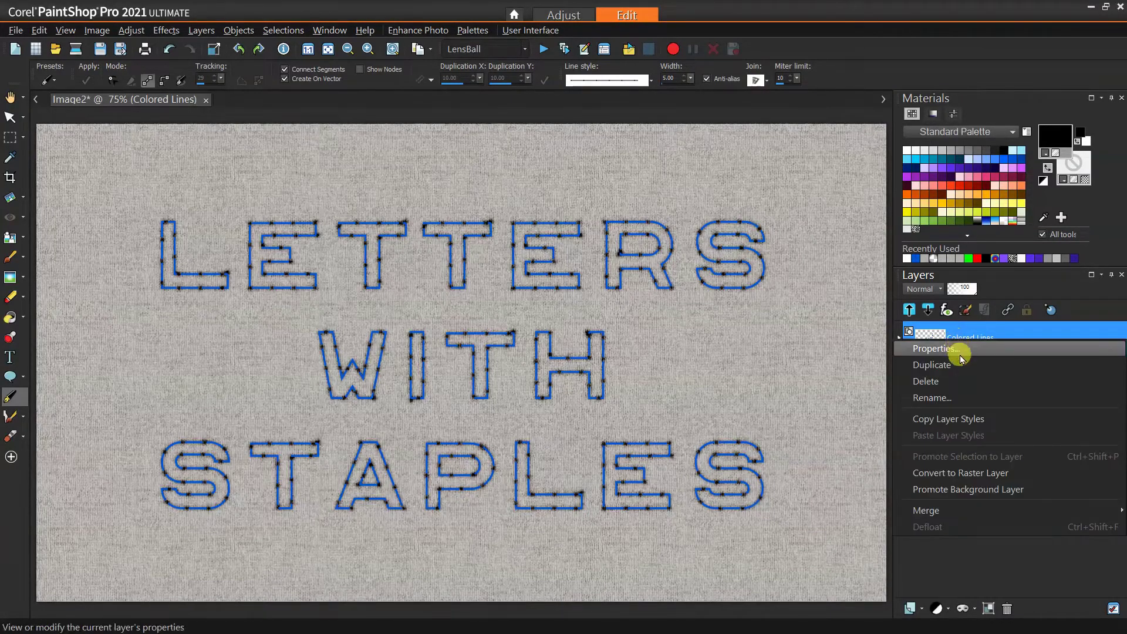
pyautogui.click(963, 360)
pyautogui.moveTo(963, 336); pyautogui.dragTo(973, 393)
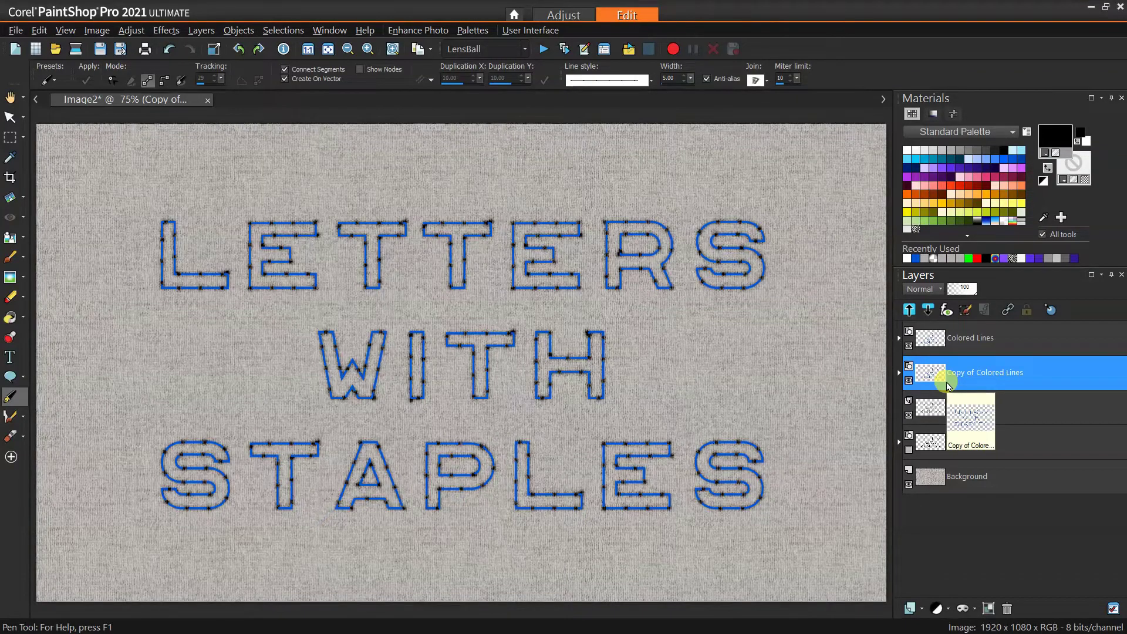
# Apply Blur More to the Copy of Colored Lines layer, accepting its conversion to a raster layer
pyautogui.click(130, 32)
pyautogui.moveTo(182, 247)
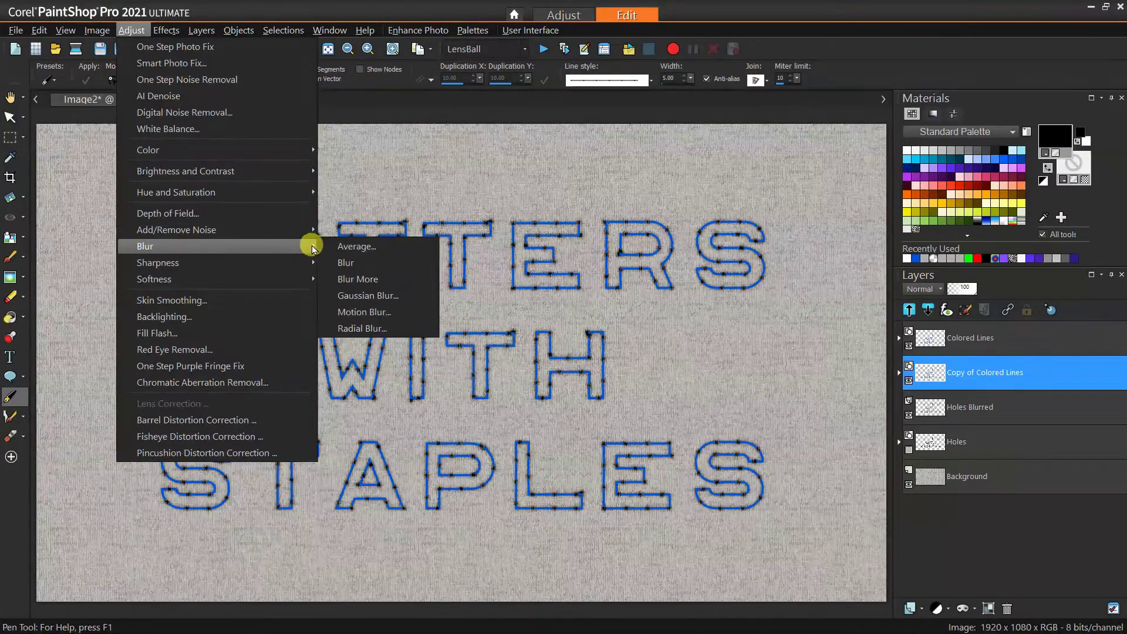
pyautogui.click(388, 287)
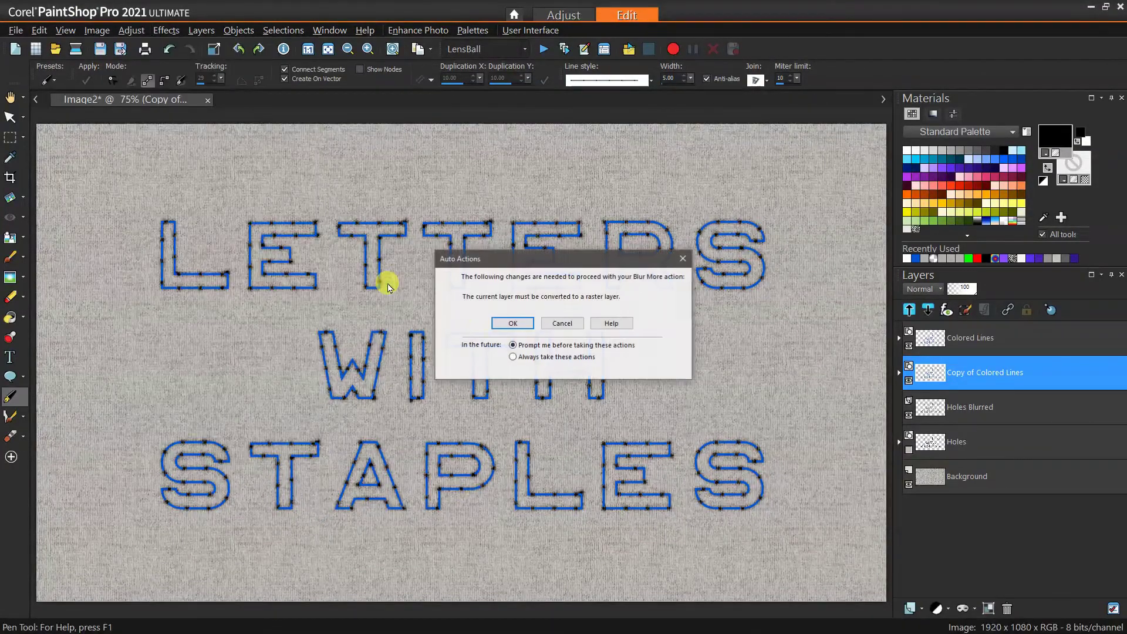
pyautogui.click(506, 322)
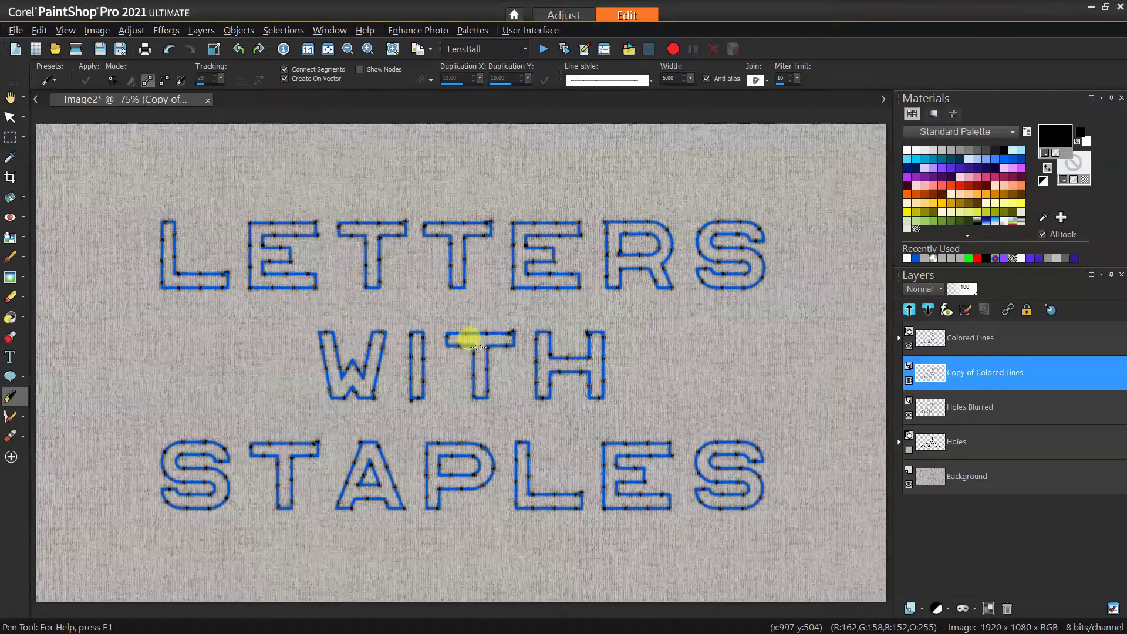
# Rename the Copy of Colored Lines layer as Drop Shadow
pyautogui.rightClick(960, 376)
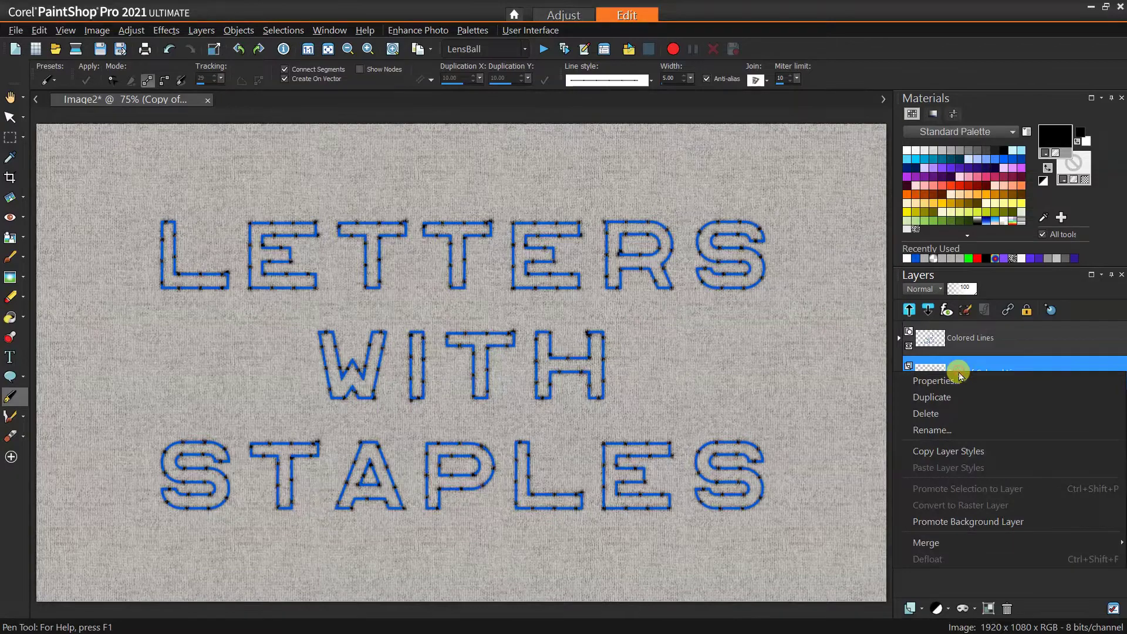
pyautogui.click(964, 435)
pyautogui.write('D')
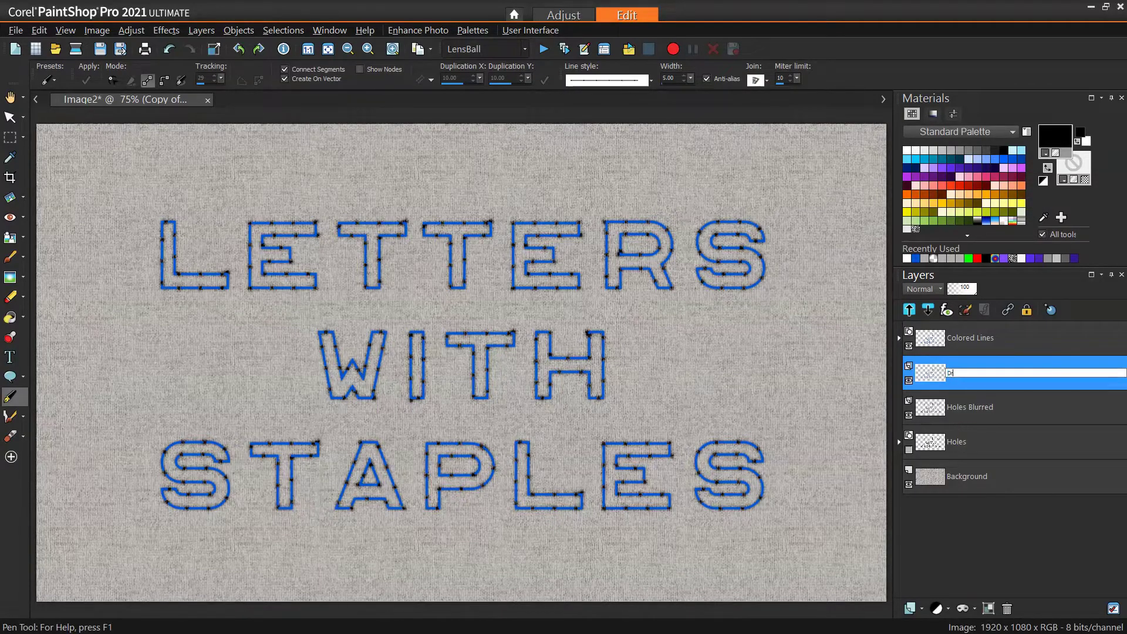
pyautogui.press('Return')
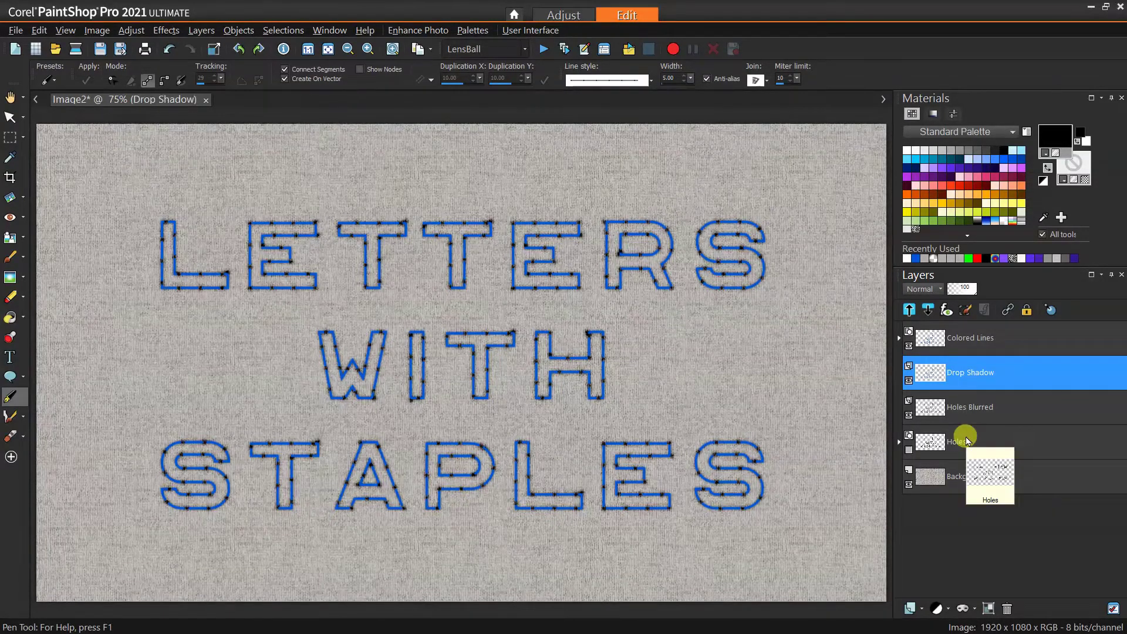
# Offset the Drop Shadow layer to position X 283, Y 219 with the Pick tool and show the Colored Lines layer
pyautogui.click(10, 116)
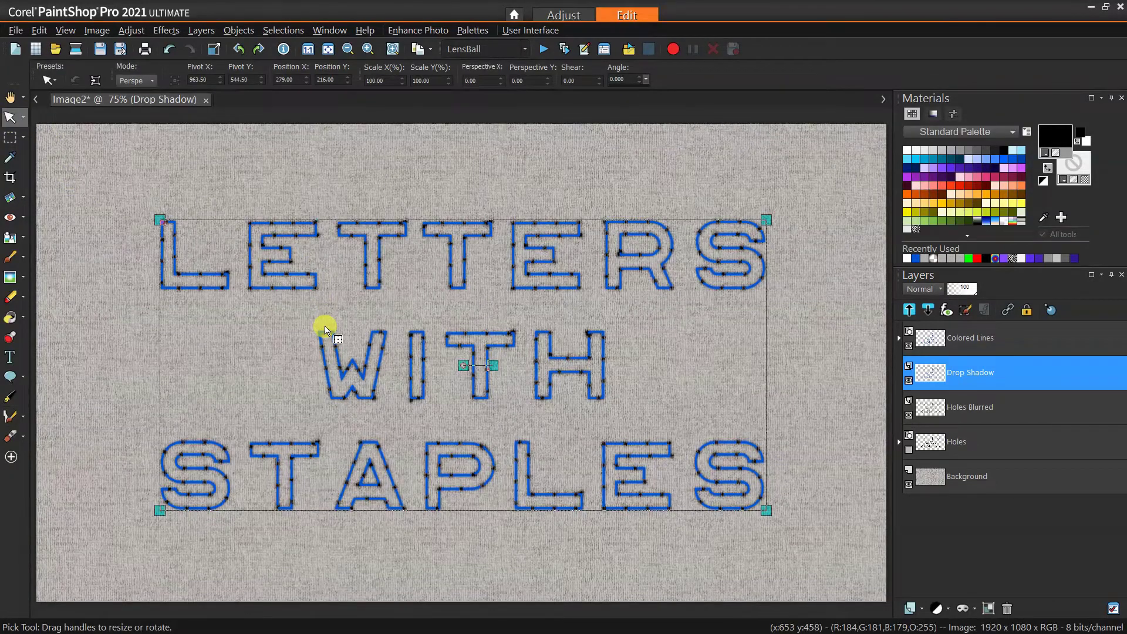
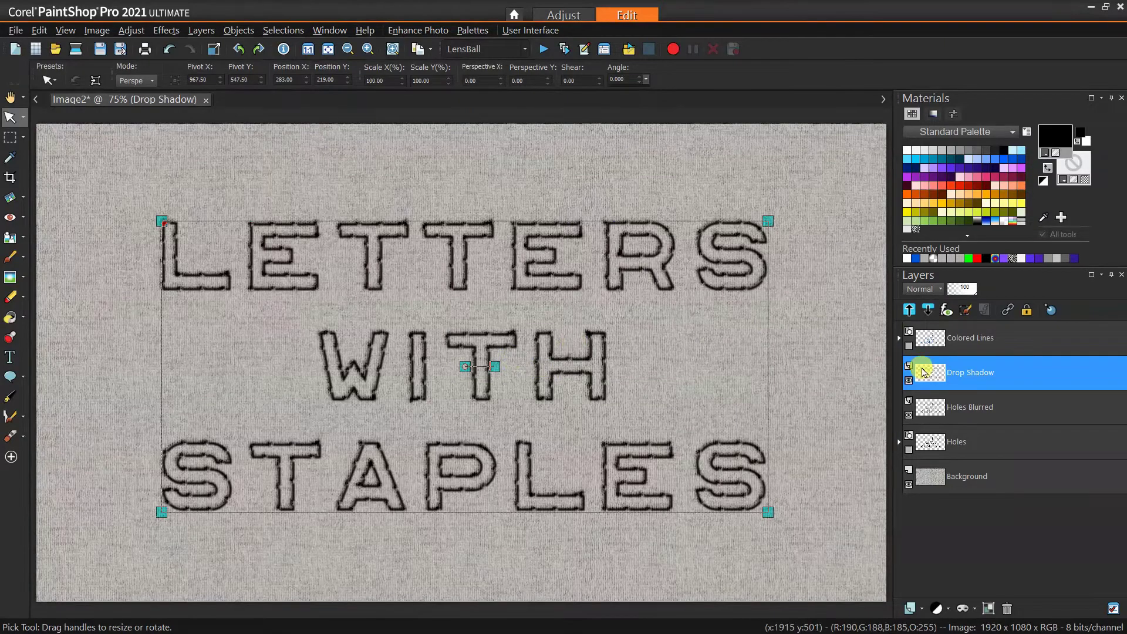
pyautogui.click(909, 346)
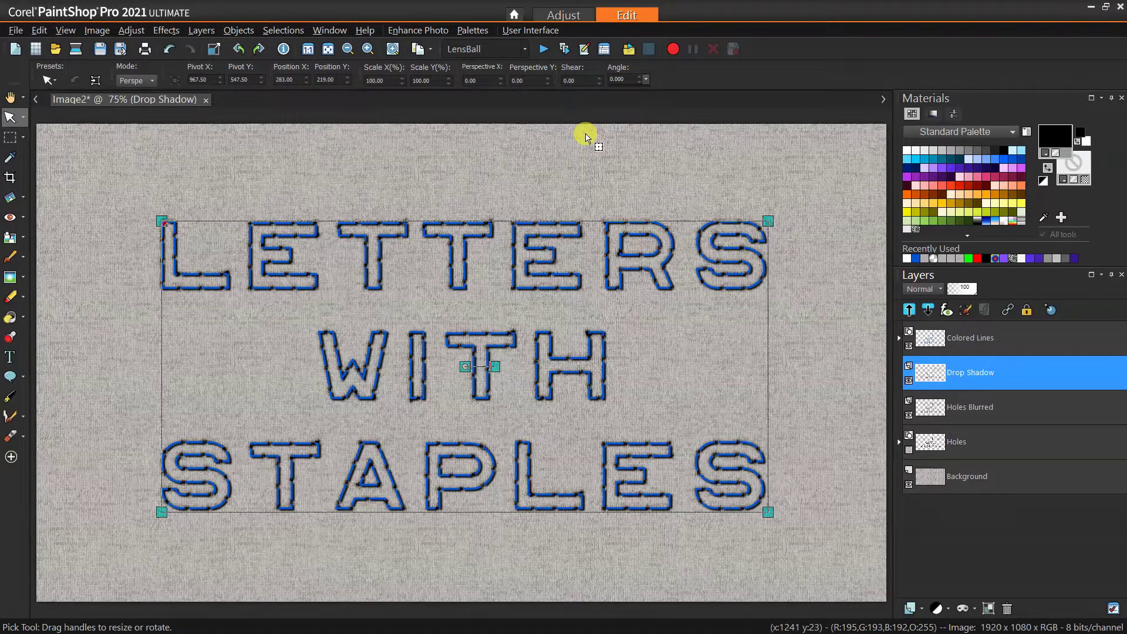
# Enable the Bevel layer style on the Colored Lines layer, with the effect previewed on the image
pyautogui.click(971, 338)
pyautogui.click(948, 388)
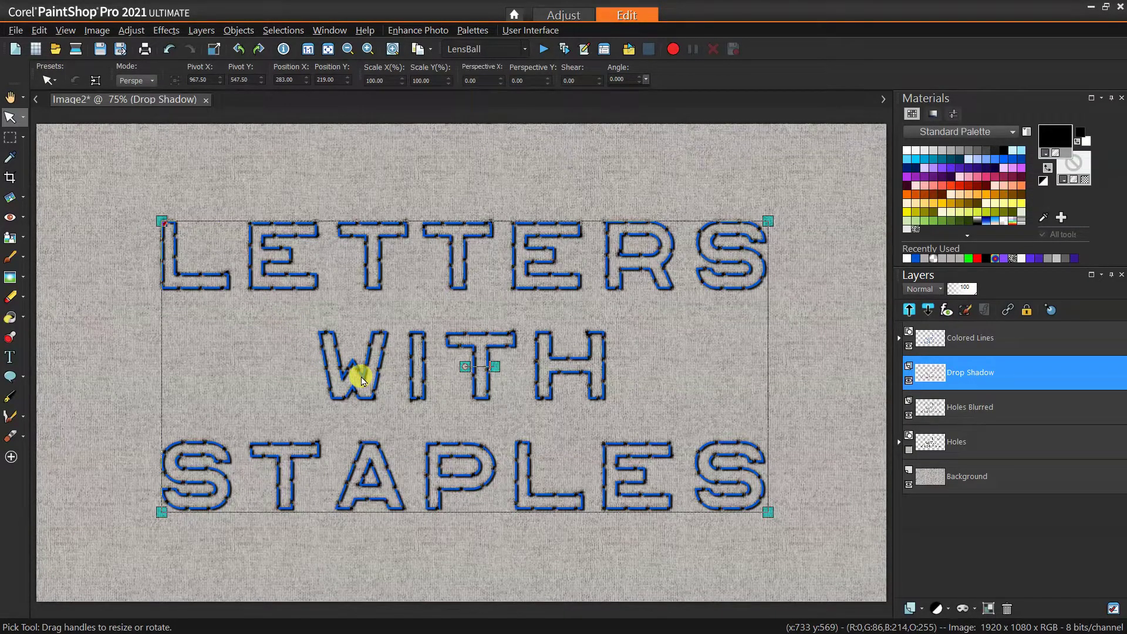
pyautogui.click(975, 345)
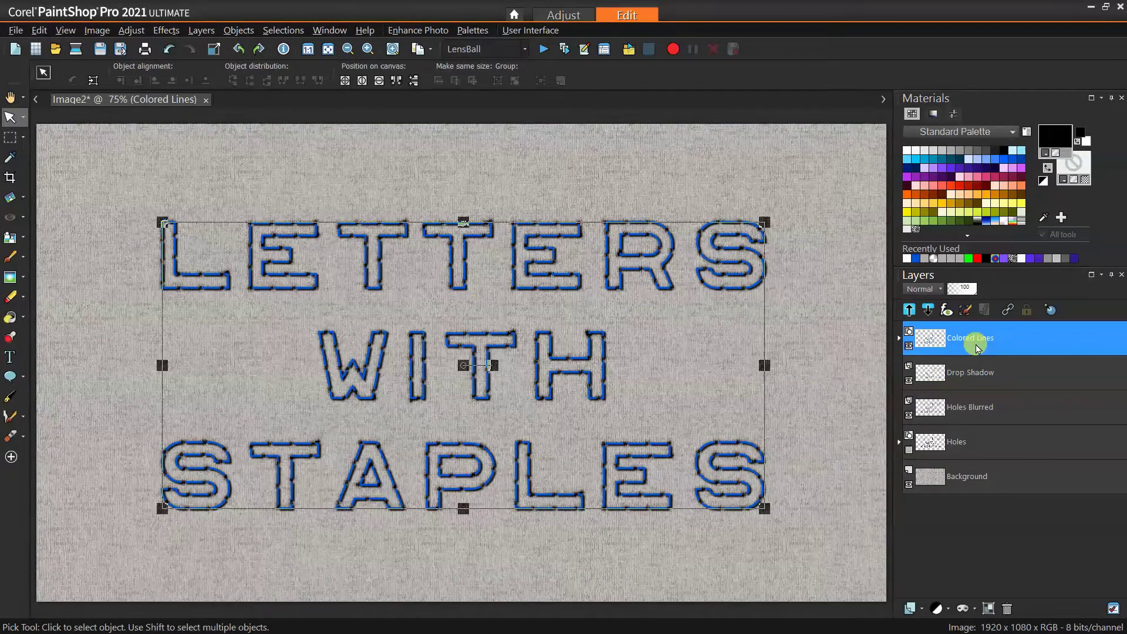
pyautogui.click(1047, 310)
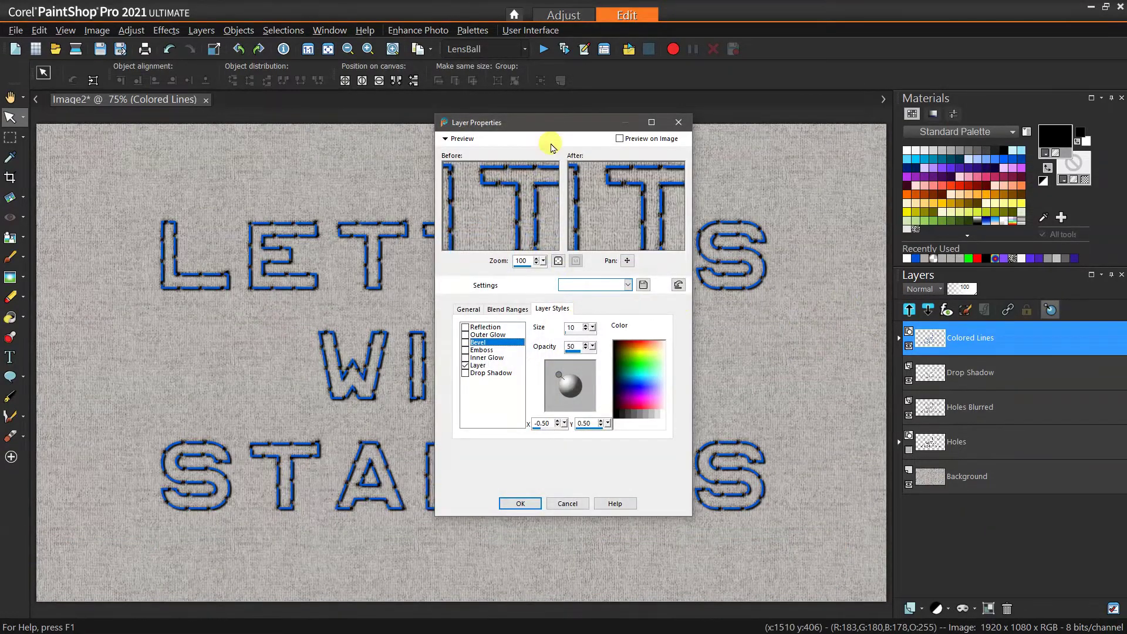
pyautogui.click(621, 142)
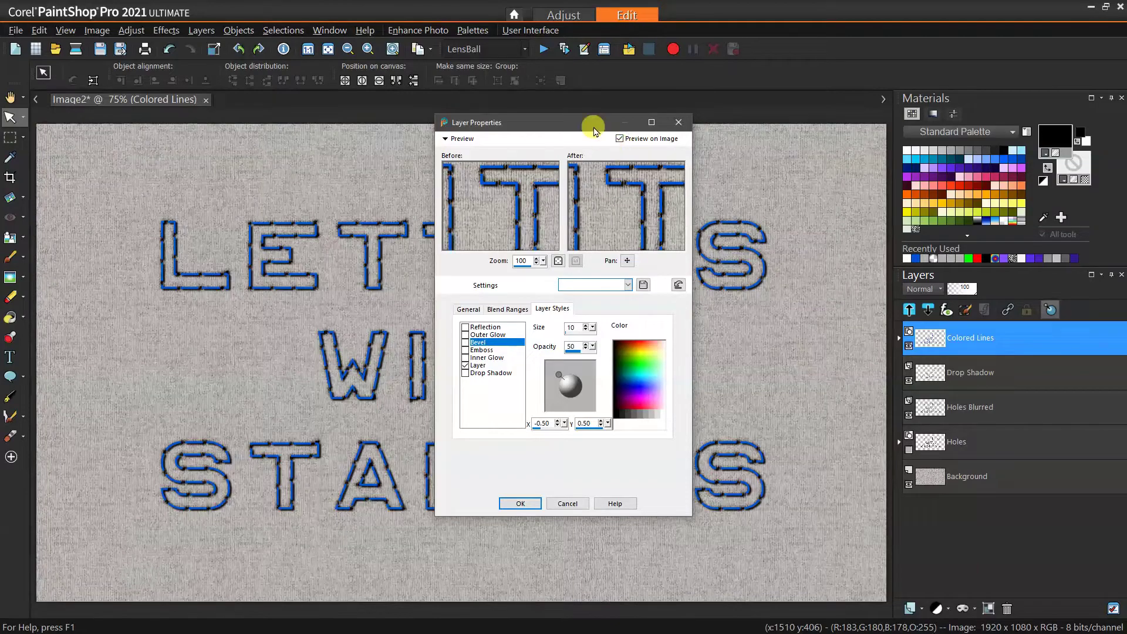
pyautogui.moveTo(591, 124); pyautogui.dragTo(789, 144)
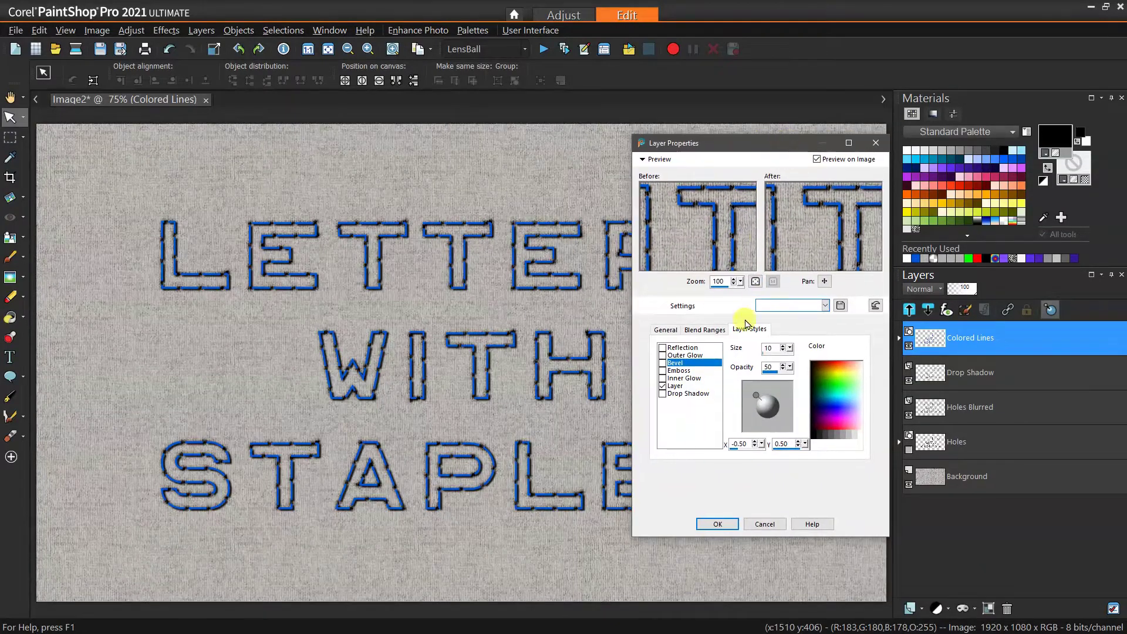
pyautogui.click(663, 363)
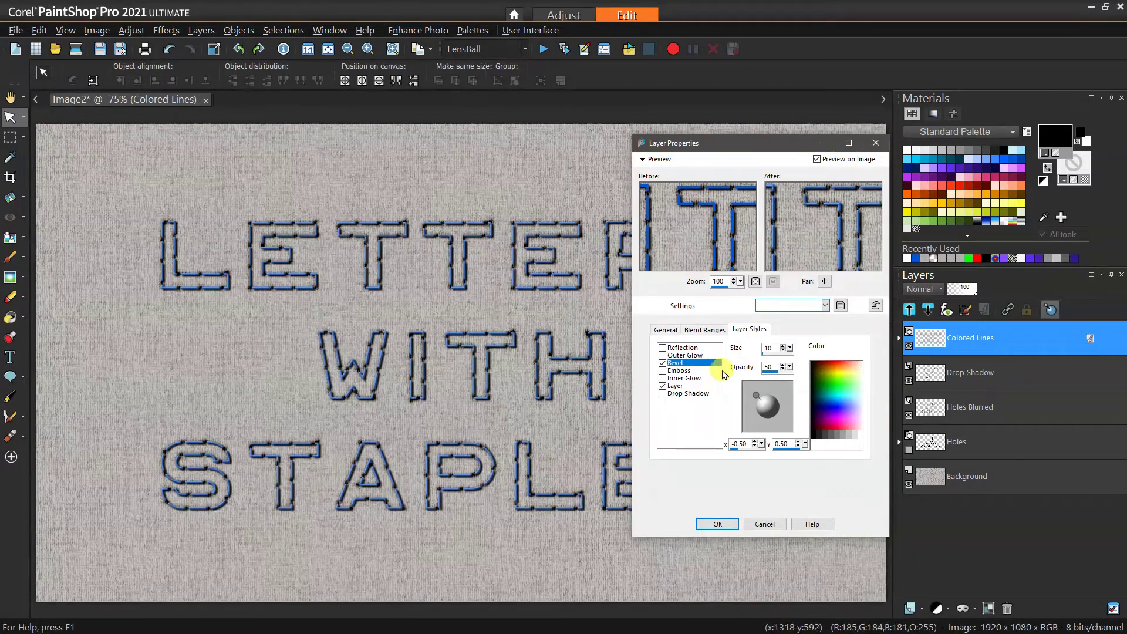
# Set the Colored Lines bevel size to 61, raise its opacity, and apply the layer style
pyautogui.moveTo(790, 348); pyautogui.dragTo(819, 359)
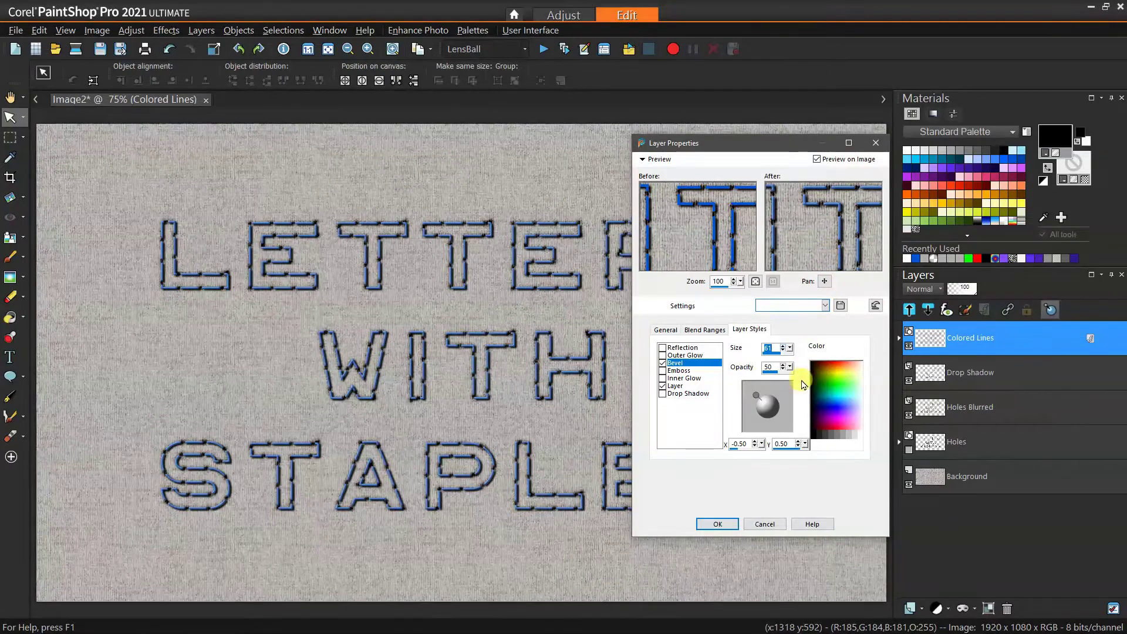
pyautogui.moveTo(790, 367); pyautogui.dragTo(805, 370)
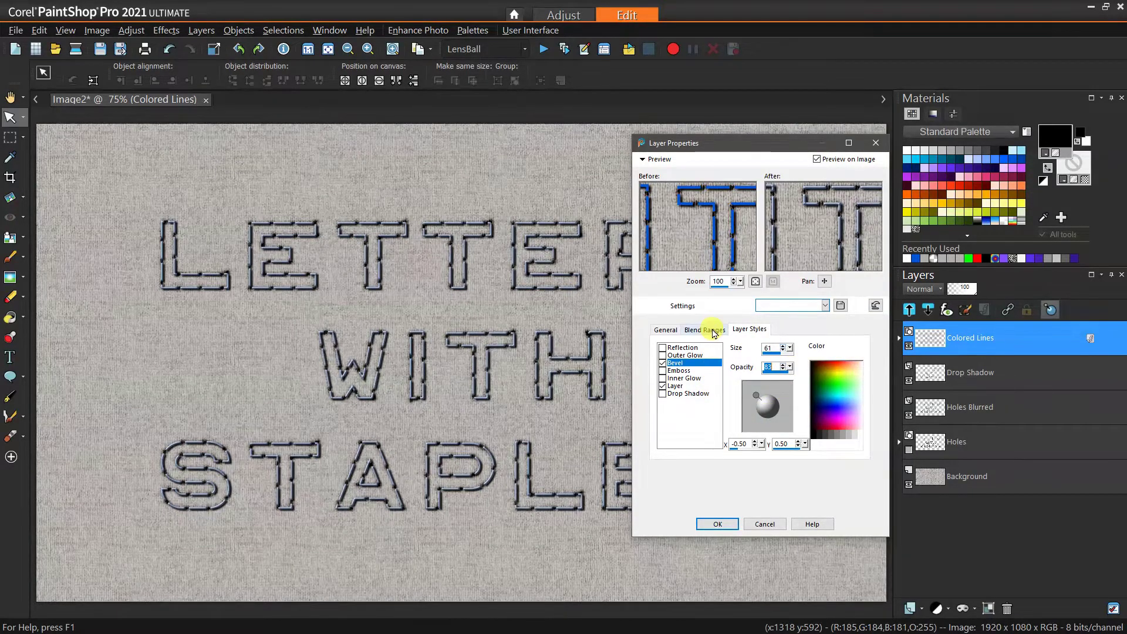
pyautogui.scroll(-4, 783, 367)
pyautogui.click(719, 525)
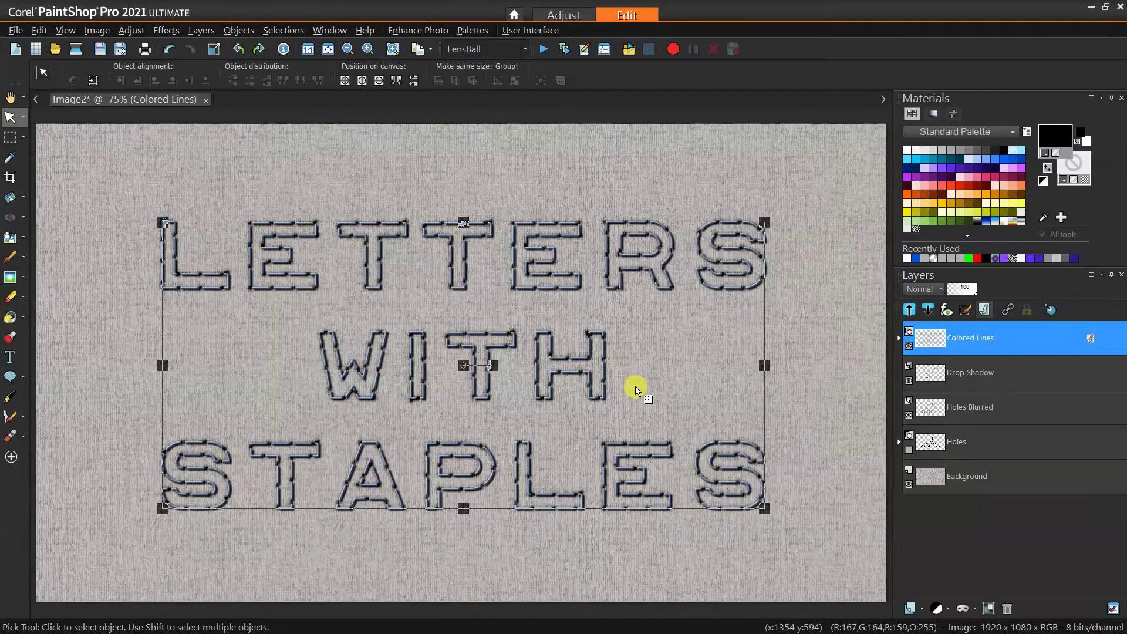
# Set the Holes Blurred layer's opacity to 89
pyautogui.scroll(-1, 636, 391)
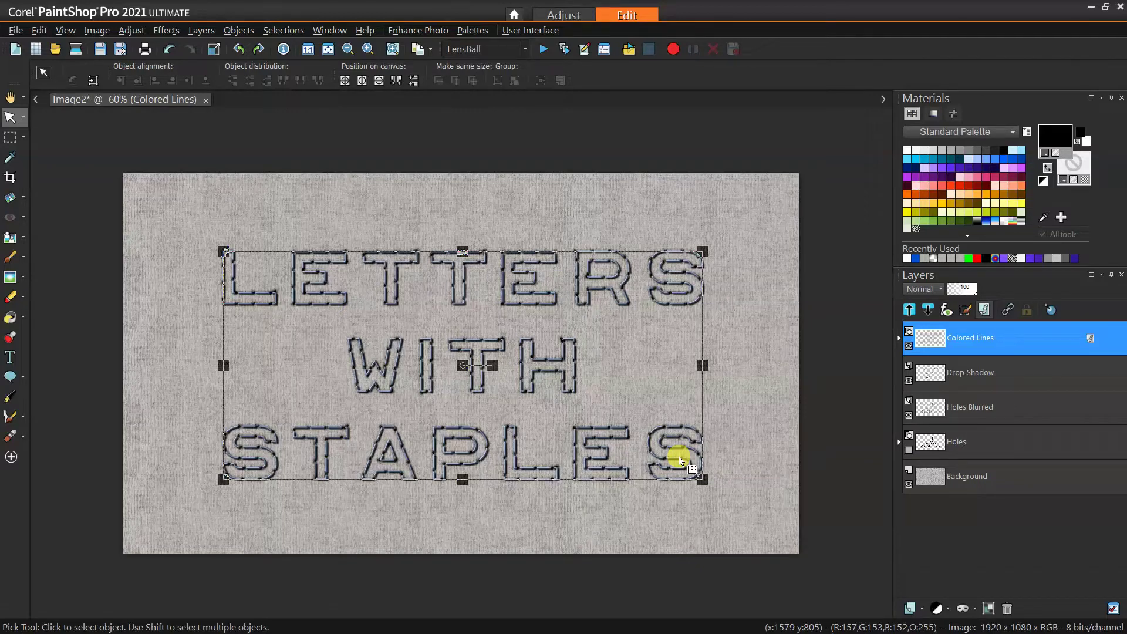
pyautogui.click(978, 407)
pyautogui.moveTo(971, 290)
pyautogui.mouseDown()
pyautogui.moveTo(963, 285)
pyautogui.moveTo(975, 310)
pyautogui.mouseUp()
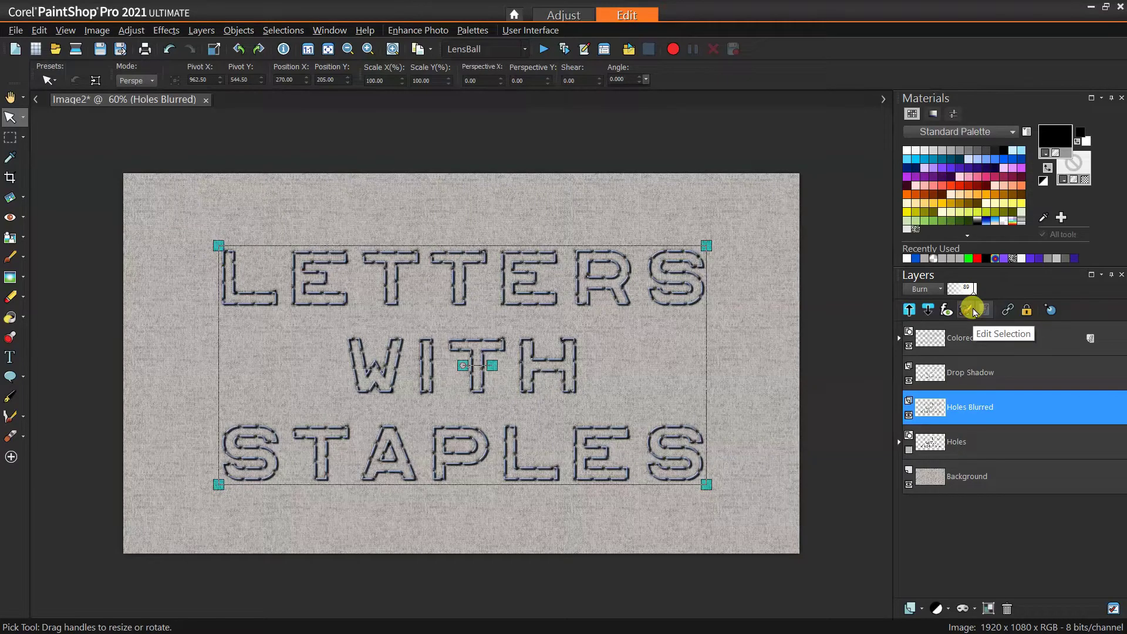
# Duplicate the Background layer and place the copy at the top of the layer stack
pyautogui.click(969, 475)
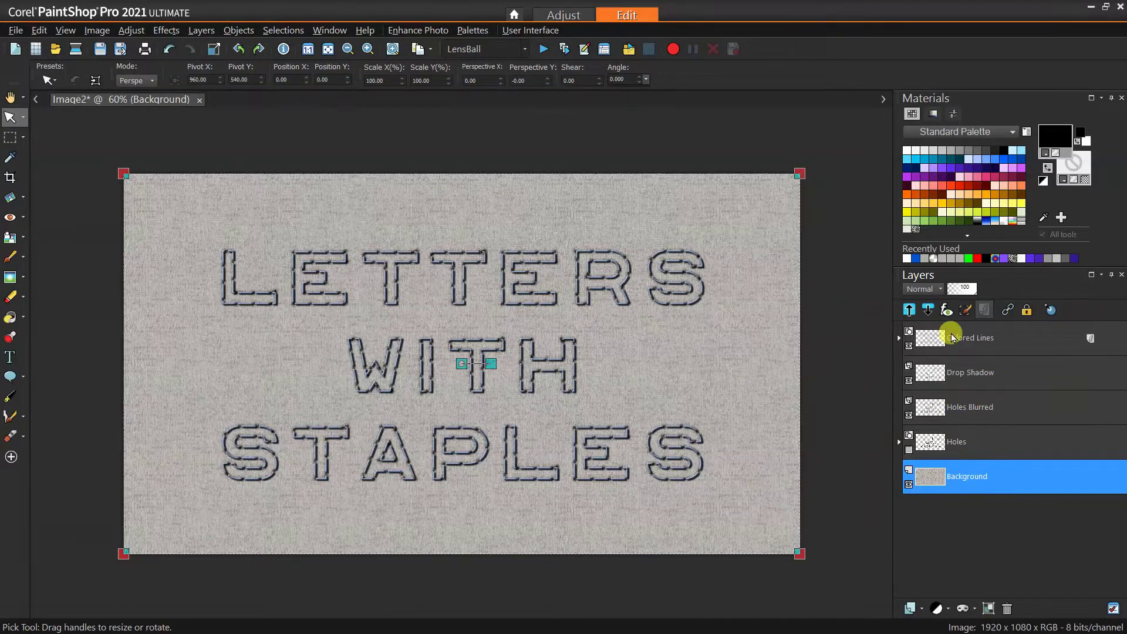
pyautogui.rightClick(971, 476)
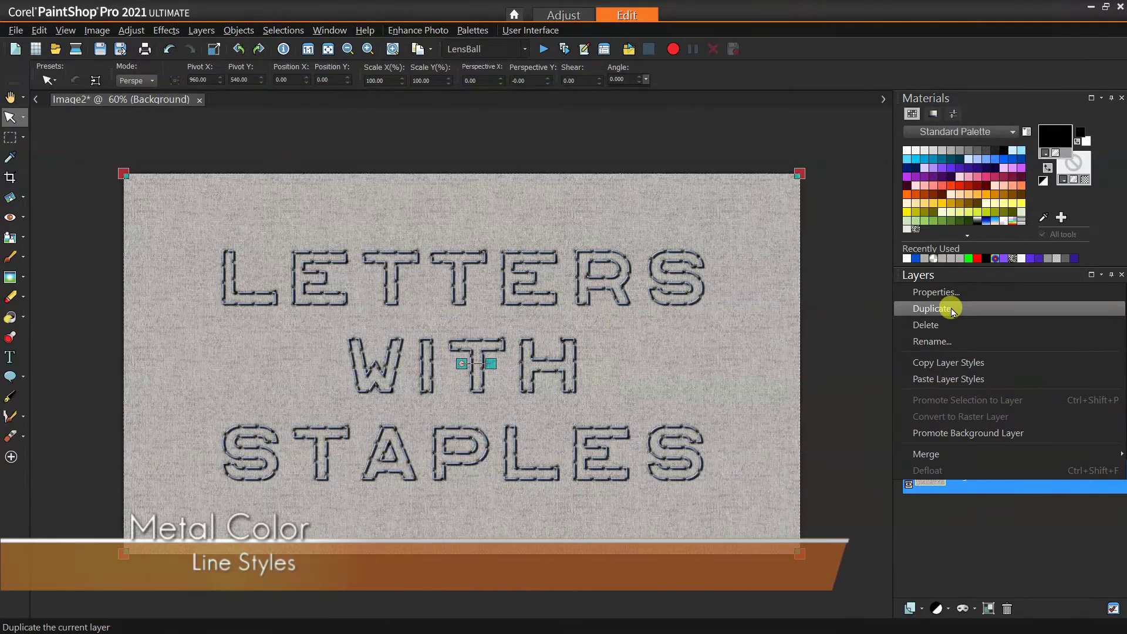
pyautogui.click(932, 308)
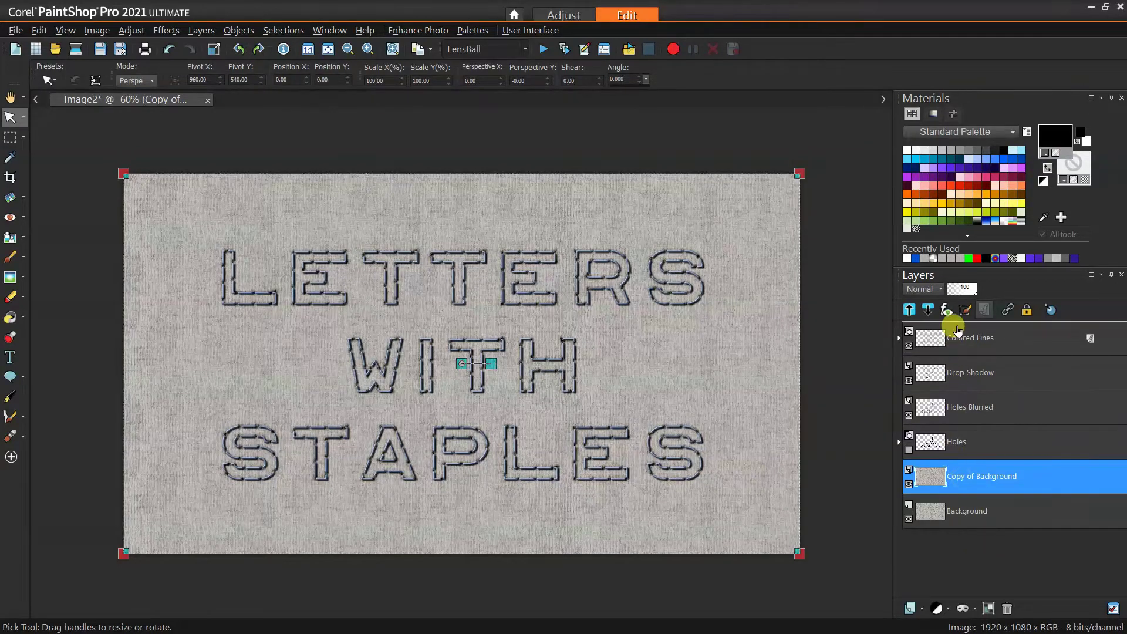
pyautogui.moveTo(956, 329); pyautogui.dragTo(956, 329)
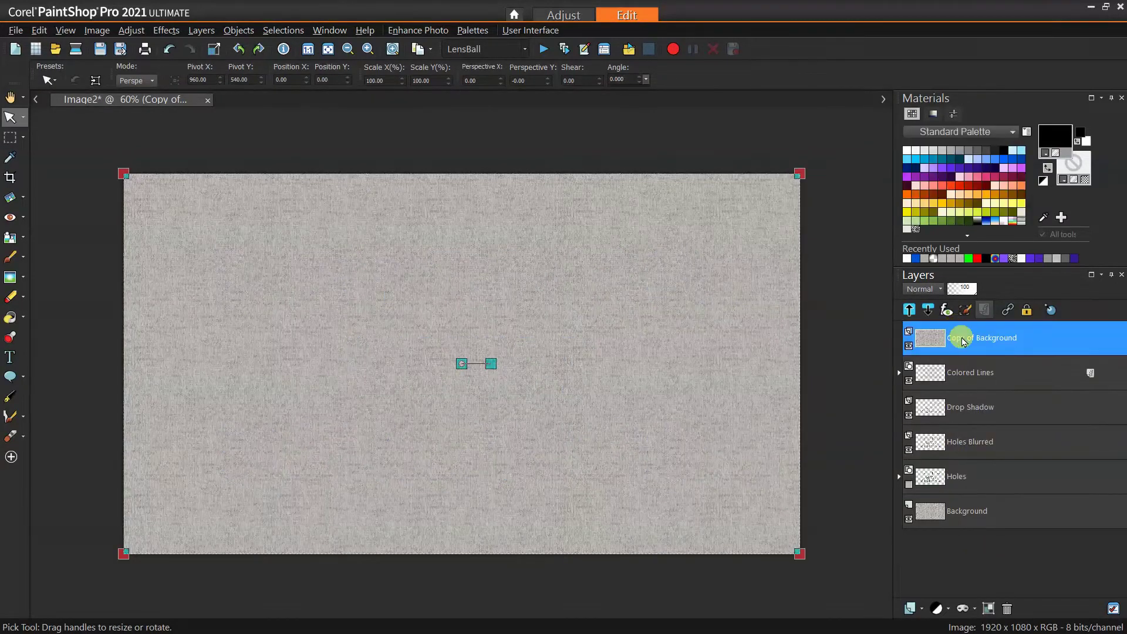
# Set the Copy of Background layer's blend mode to Hue (Legacy) and check the lettering up close
pyautogui.click(940, 289)
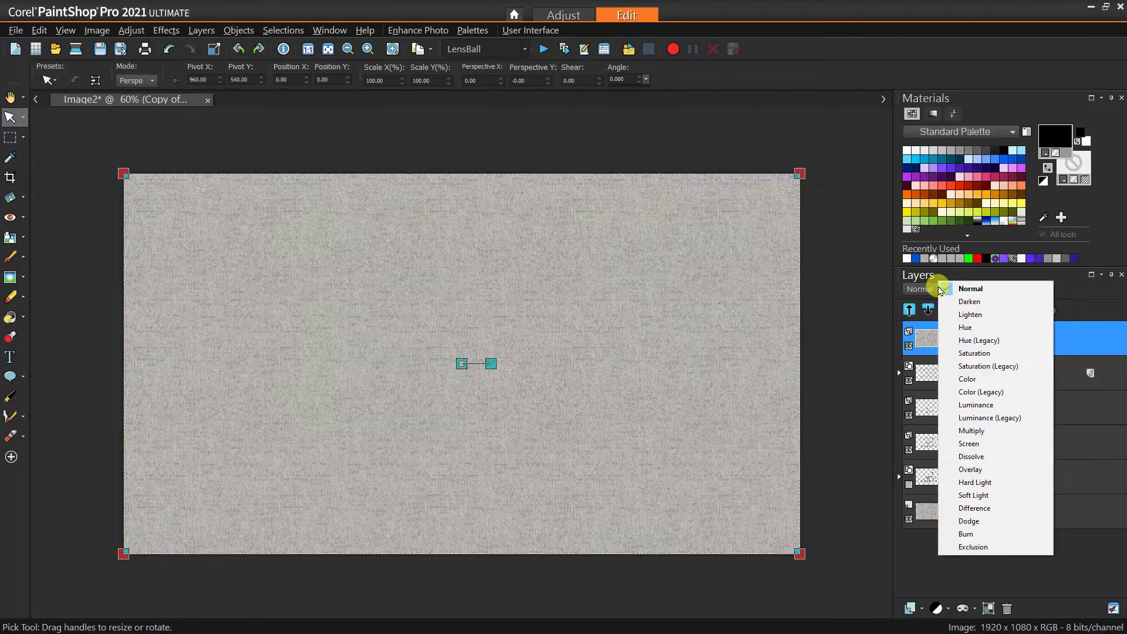
pyautogui.click(972, 342)
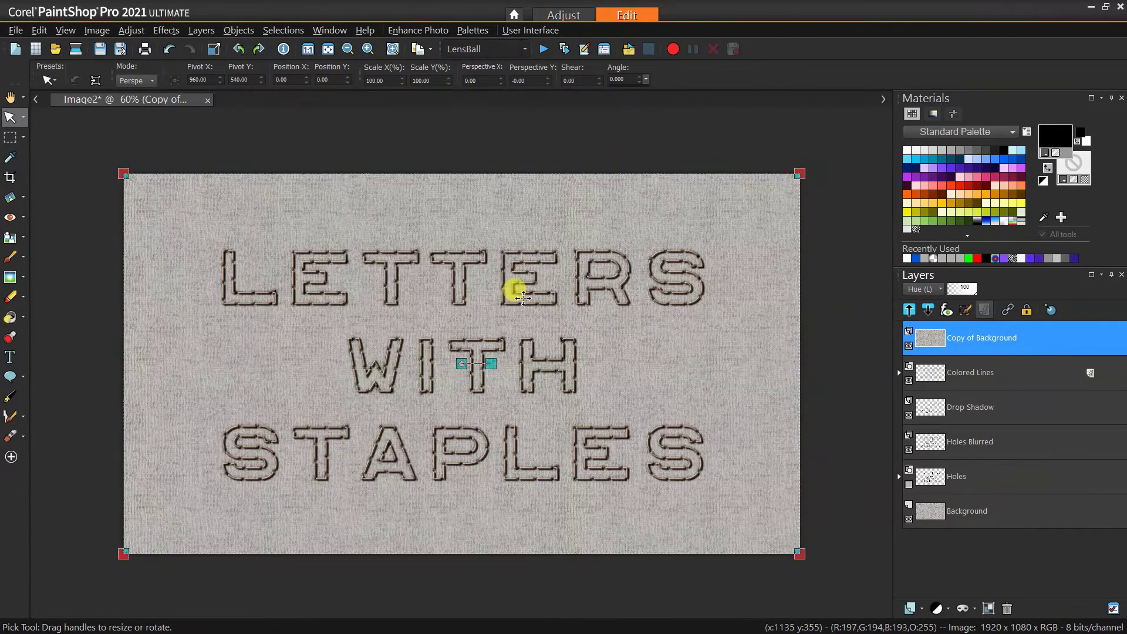
pyautogui.scroll(1, 519, 294)
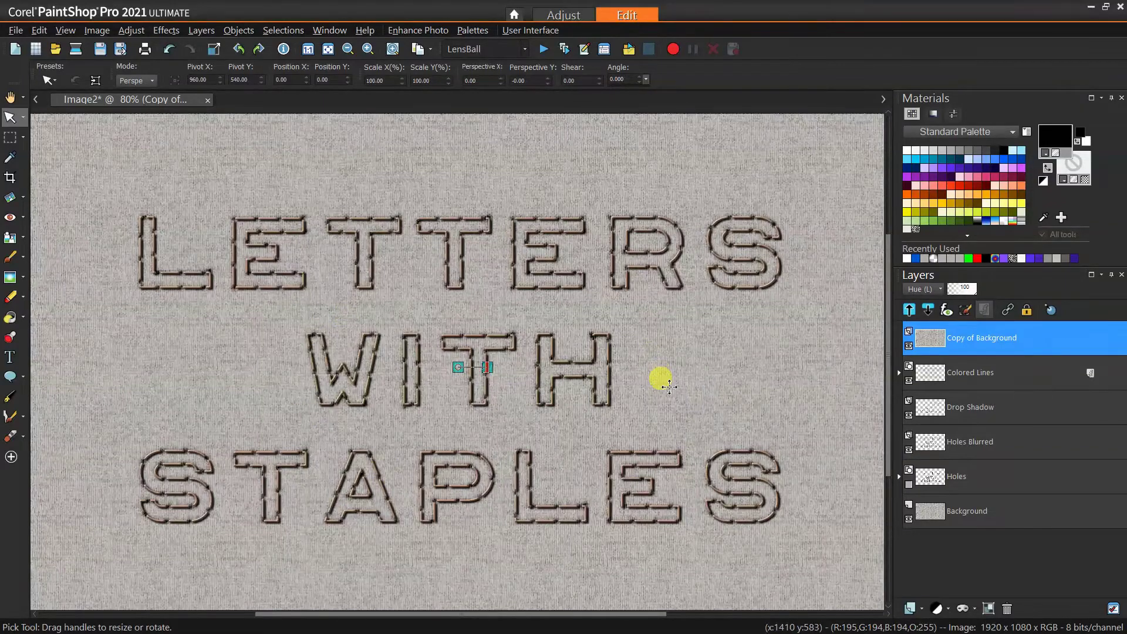
pyautogui.scroll(-1, 650, 390)
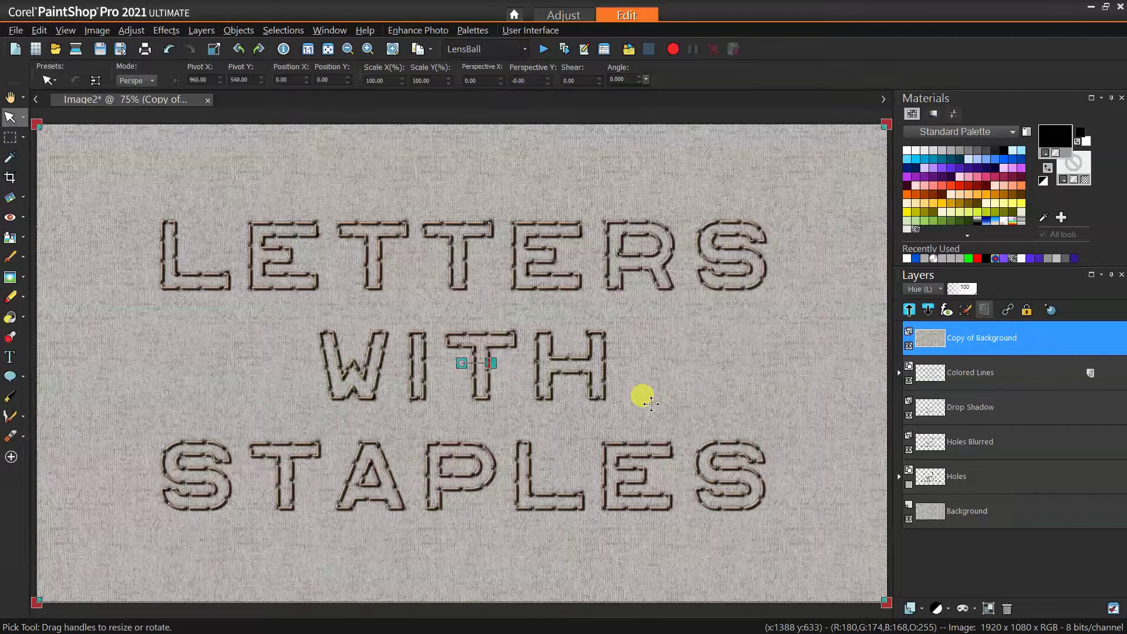
pyautogui.scroll(-2, 636, 382)
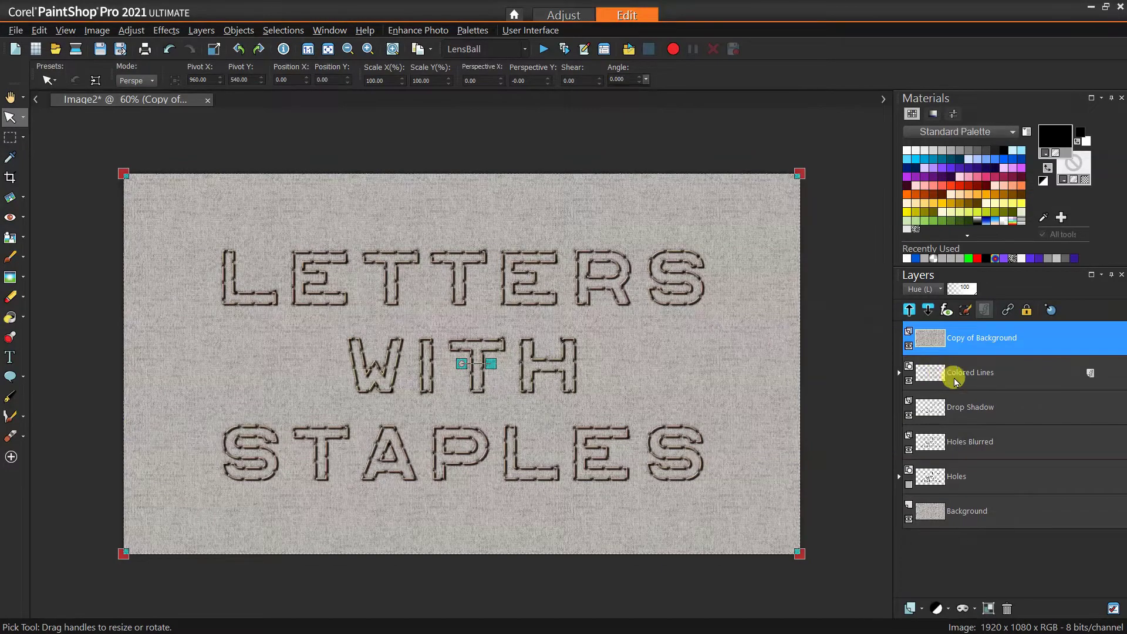
# Duplicate the Colored Lines layer and convert the copy to a raster layer
pyautogui.moveTo(923, 389)
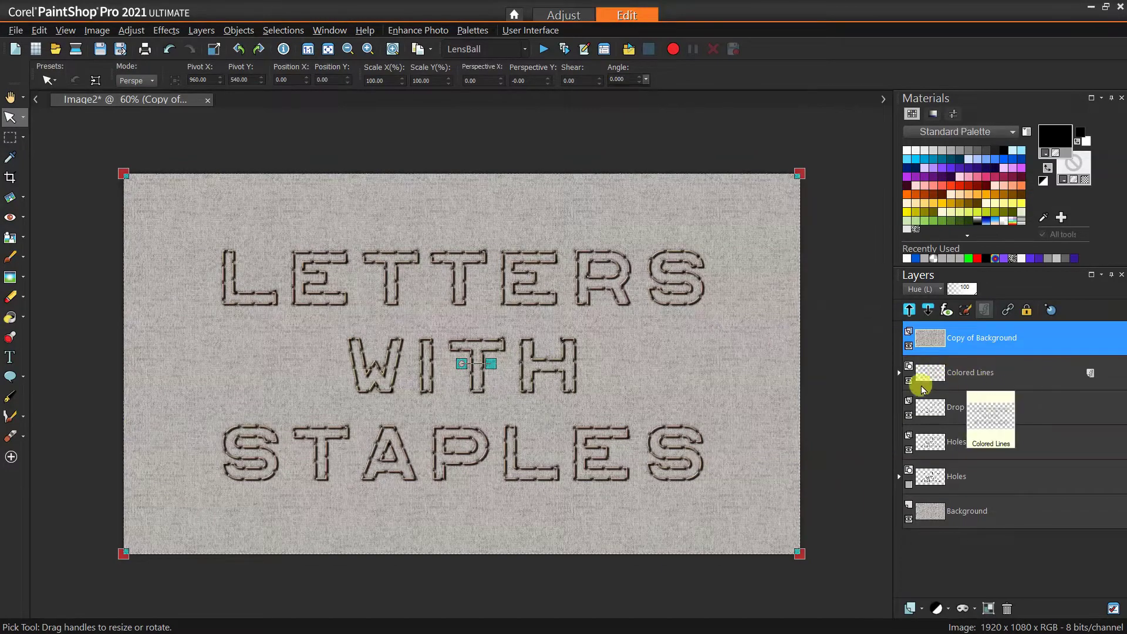
pyautogui.click(953, 378)
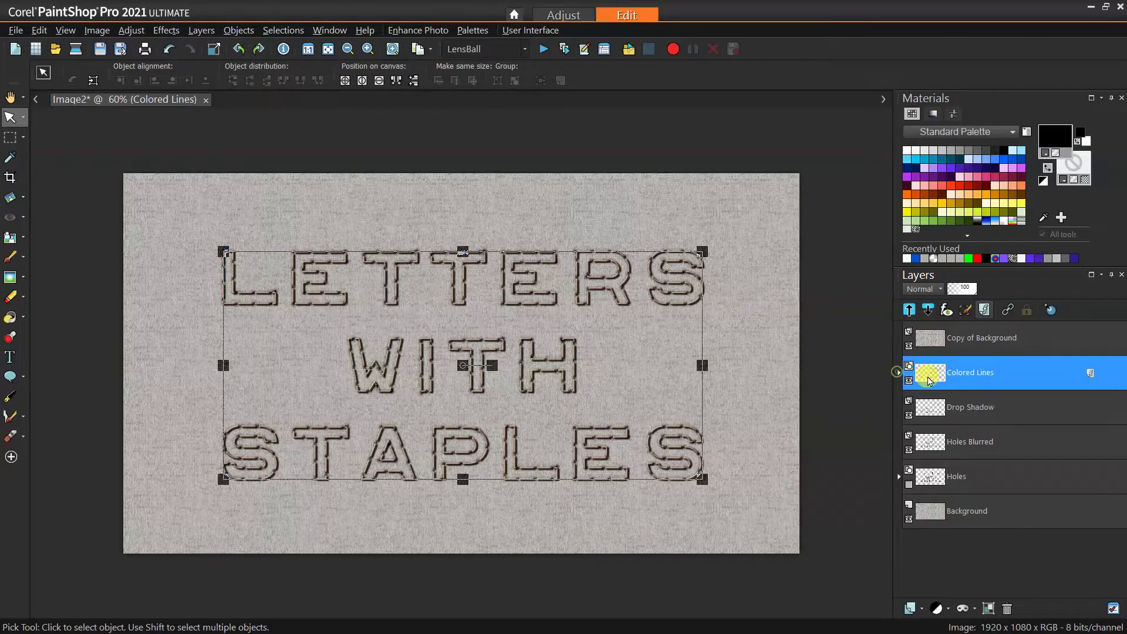
pyautogui.rightClick(951, 373)
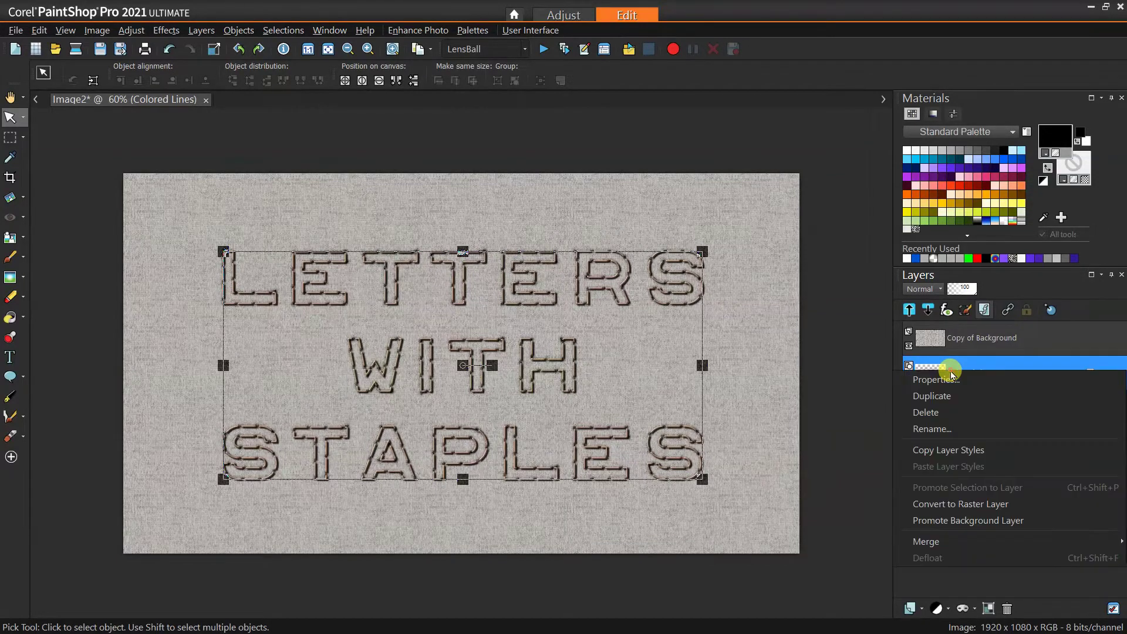
pyautogui.click(954, 390)
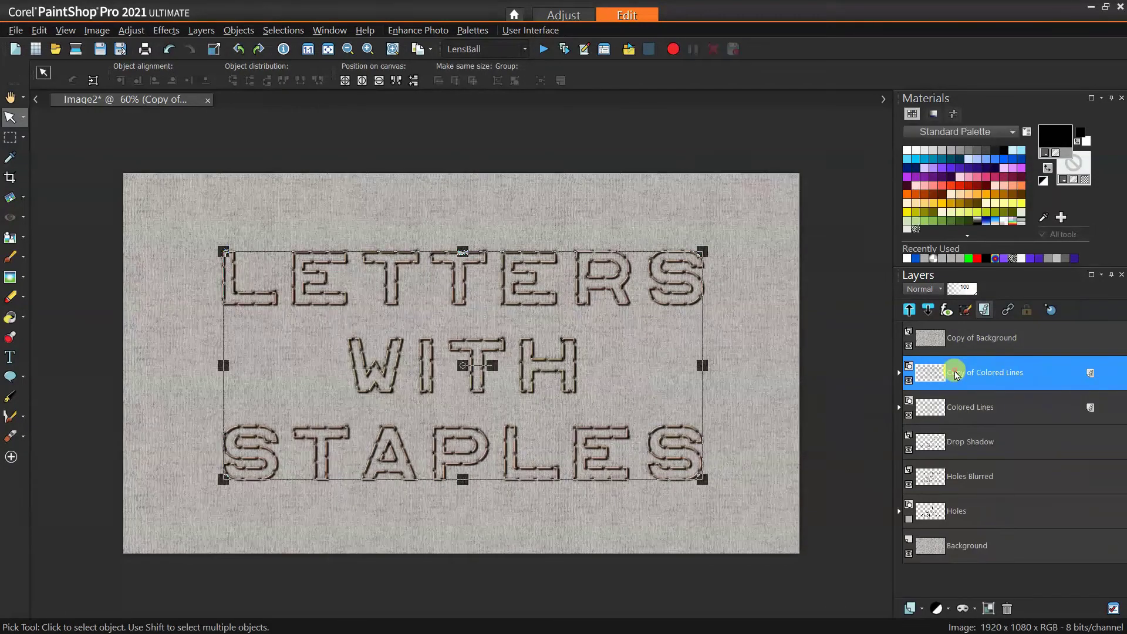
pyautogui.rightClick(955, 366)
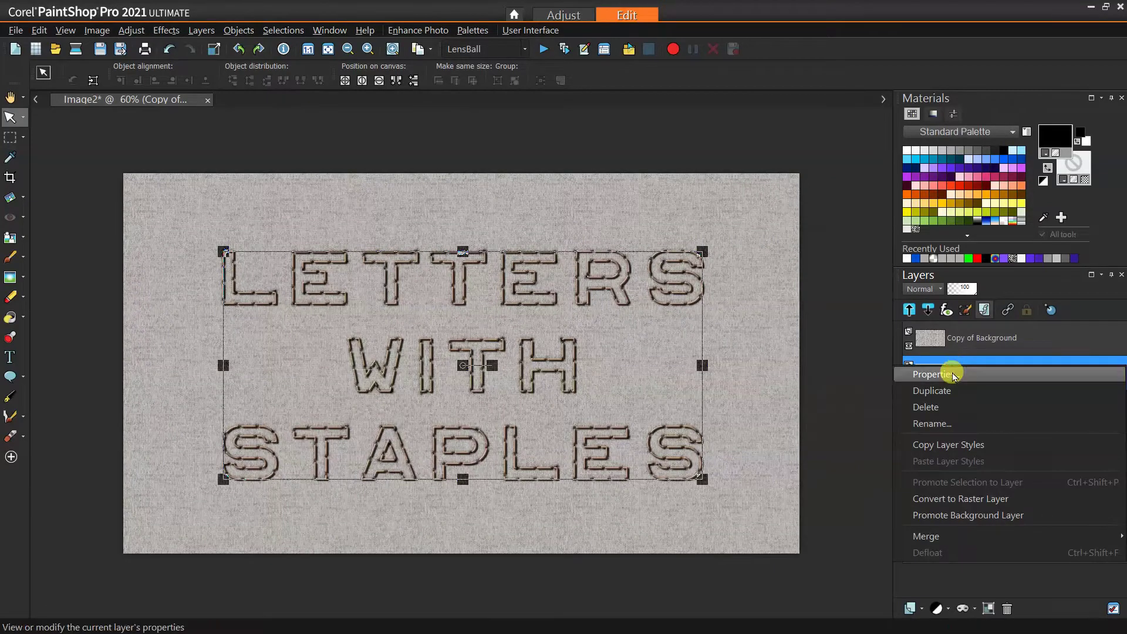
pyautogui.click(962, 498)
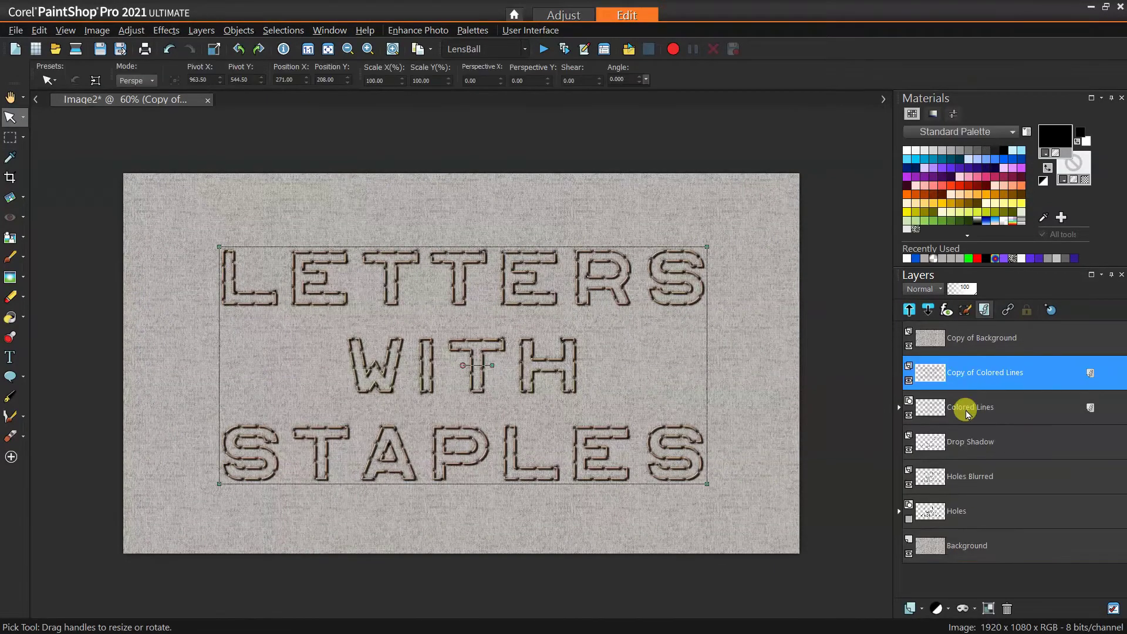
# Hide the original Colored Lines layer and rename its raster copy as Raster Metal Lines
pyautogui.click(908, 416)
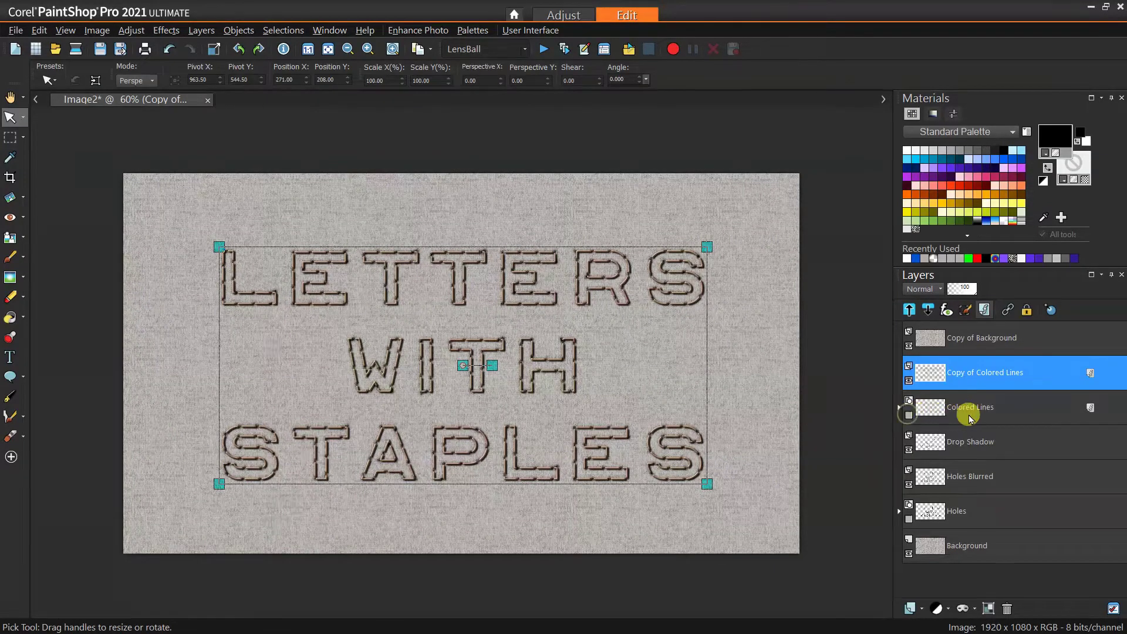
pyautogui.doubleClick(962, 372)
pyautogui.rightClick(964, 375)
pyautogui.press('Escape')
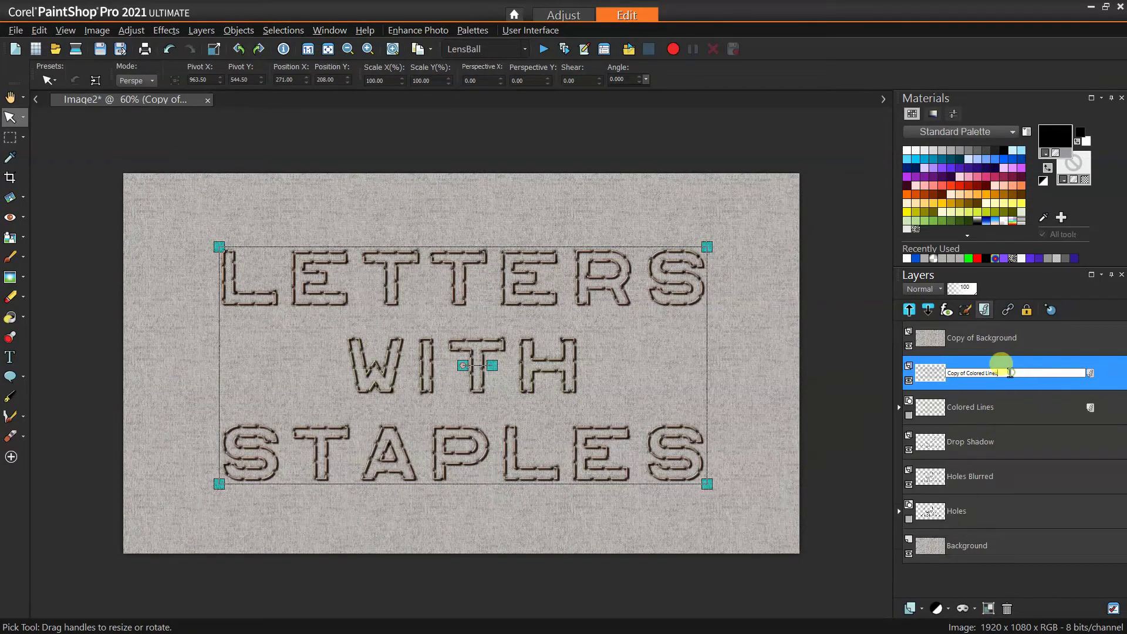
pyautogui.write('Raster Metal Lines')
pyautogui.press('Return')
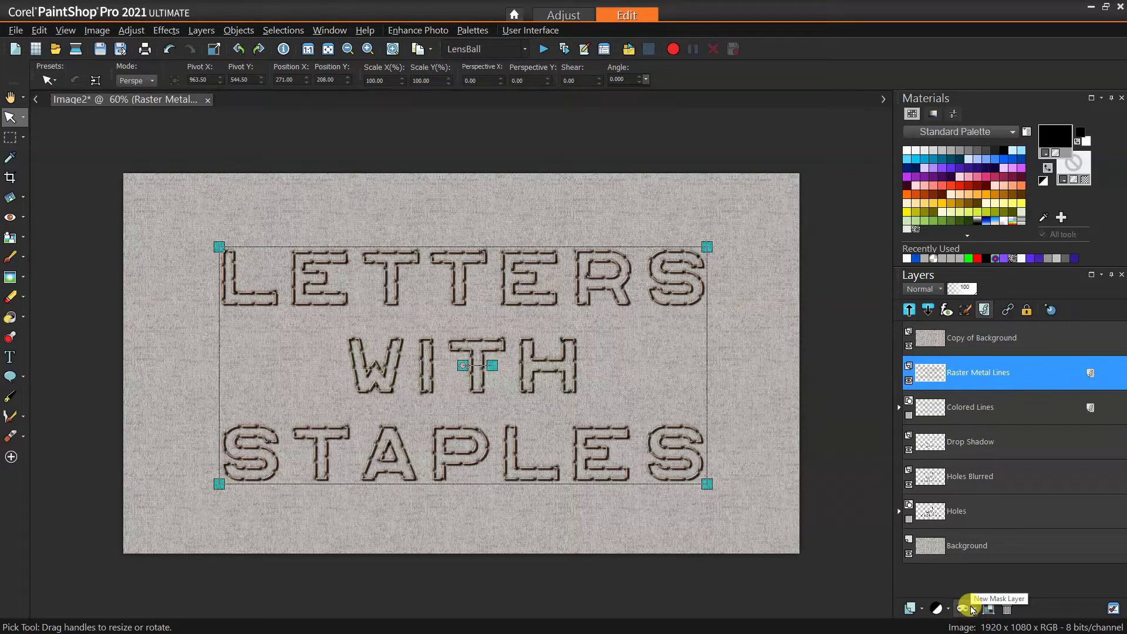
# Put the Raster Metal Lines layer into a new layer group
pyautogui.click(919, 608)
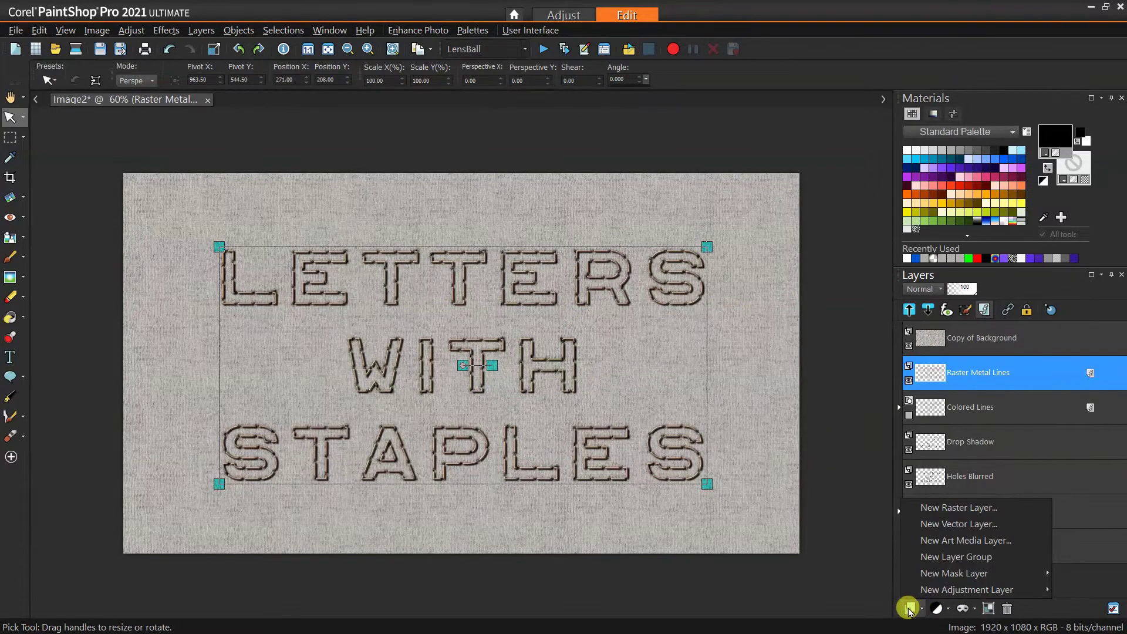
pyautogui.click(932, 561)
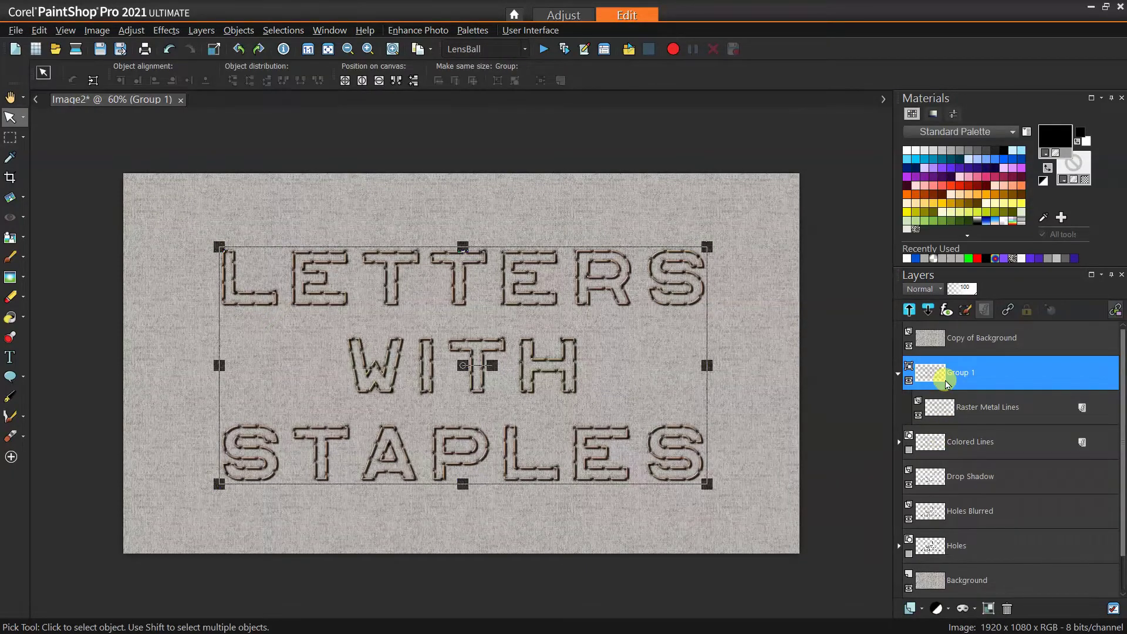
pyautogui.moveTo(998, 410)
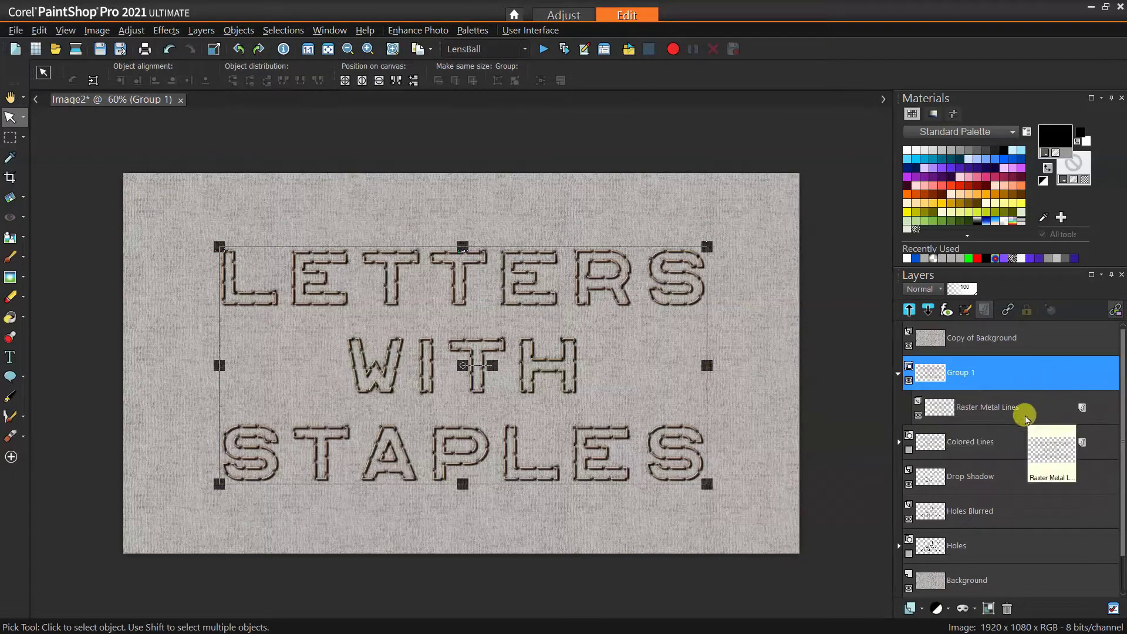
# Add a Levels adjustment layer above Raster Metal Lines inside the group, with the RGB white level at 207 to brighten the staples
pyautogui.click(970, 415)
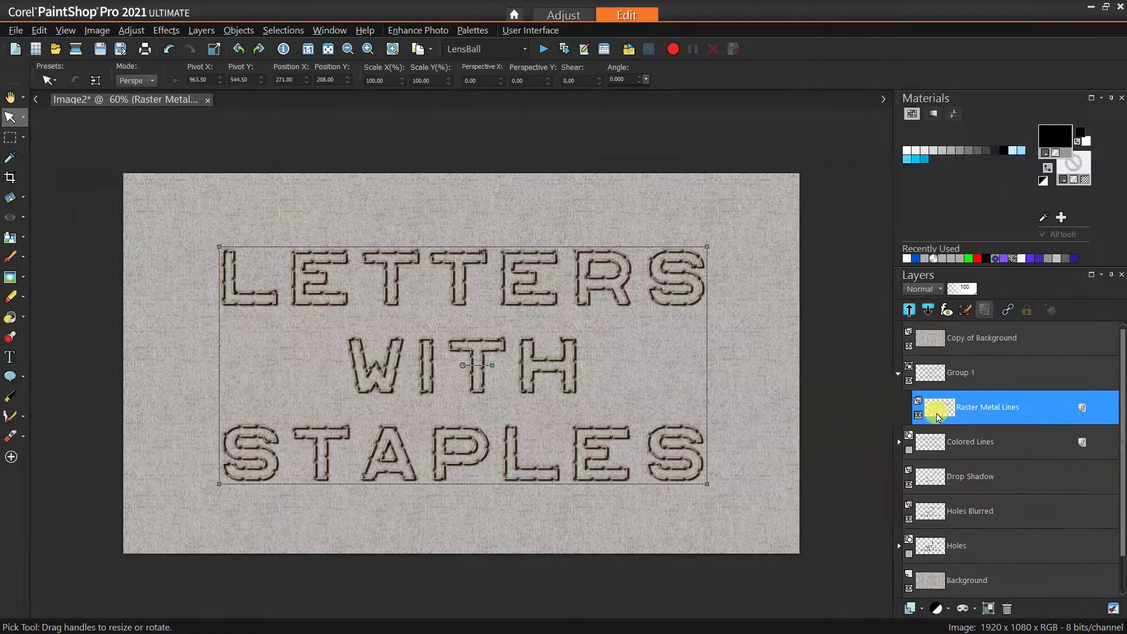
pyautogui.rightClick(970, 416)
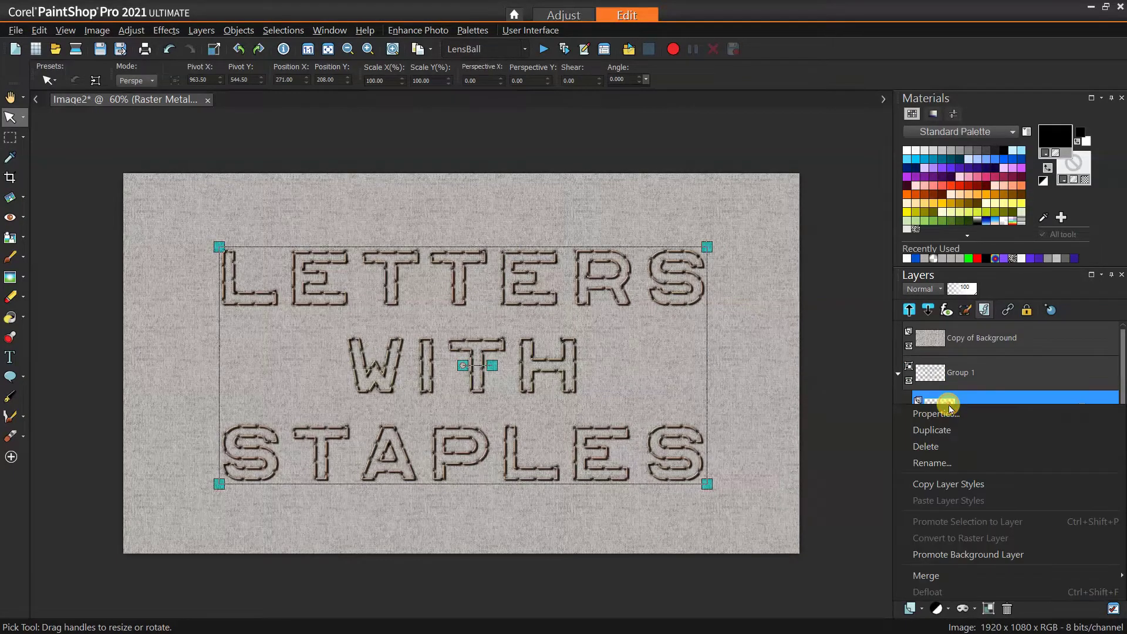
pyautogui.click(946, 610)
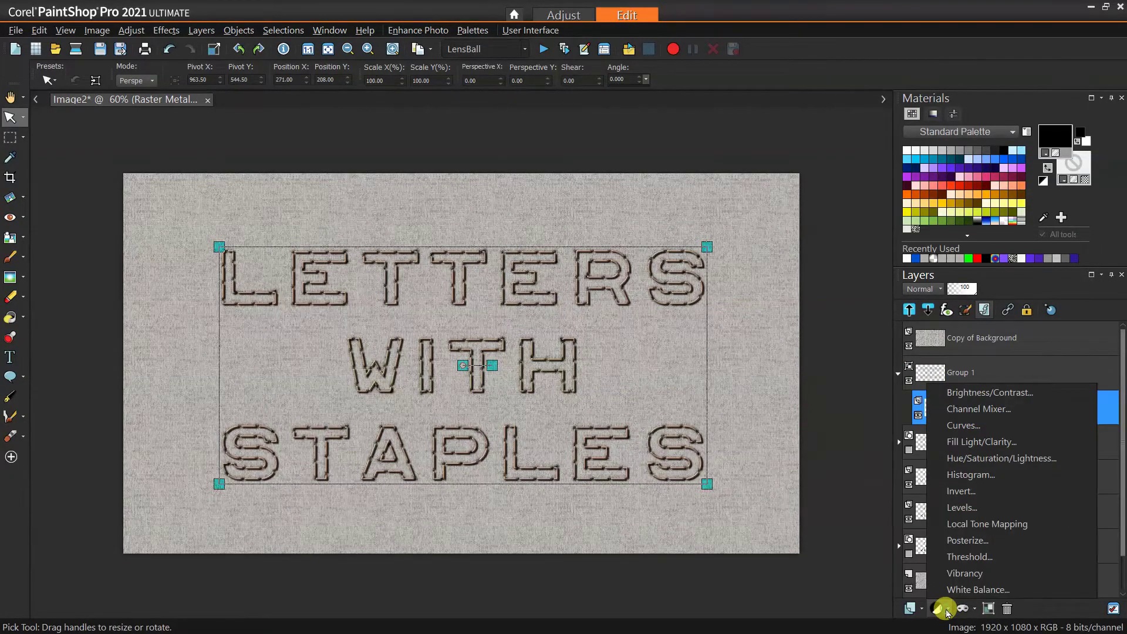
pyautogui.click(963, 510)
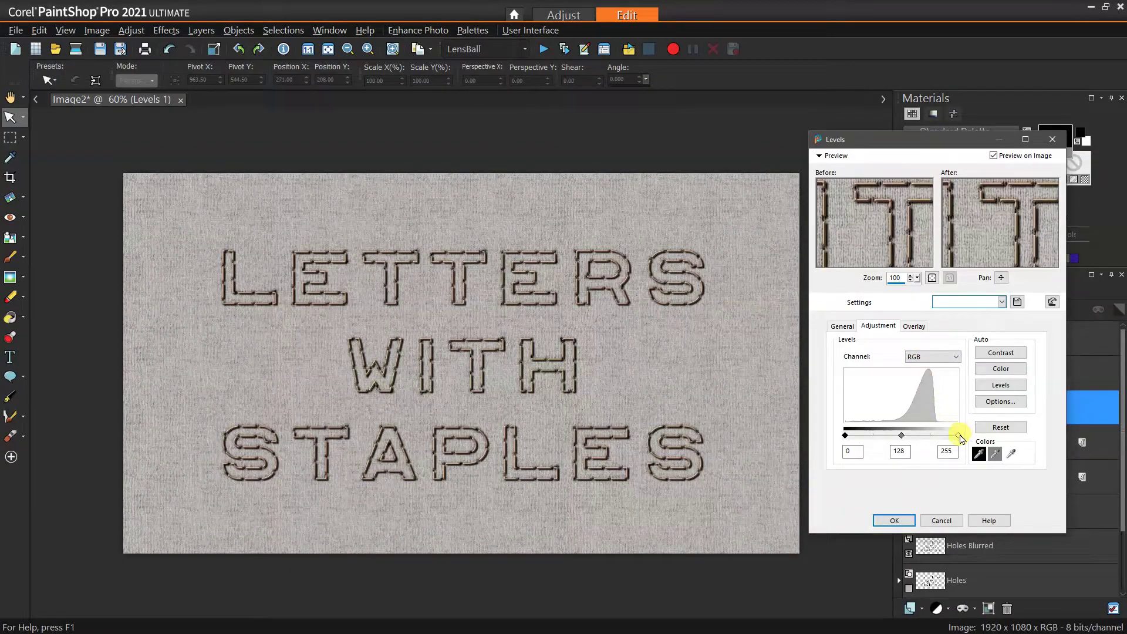
pyautogui.moveTo(958, 438); pyautogui.dragTo(938, 435)
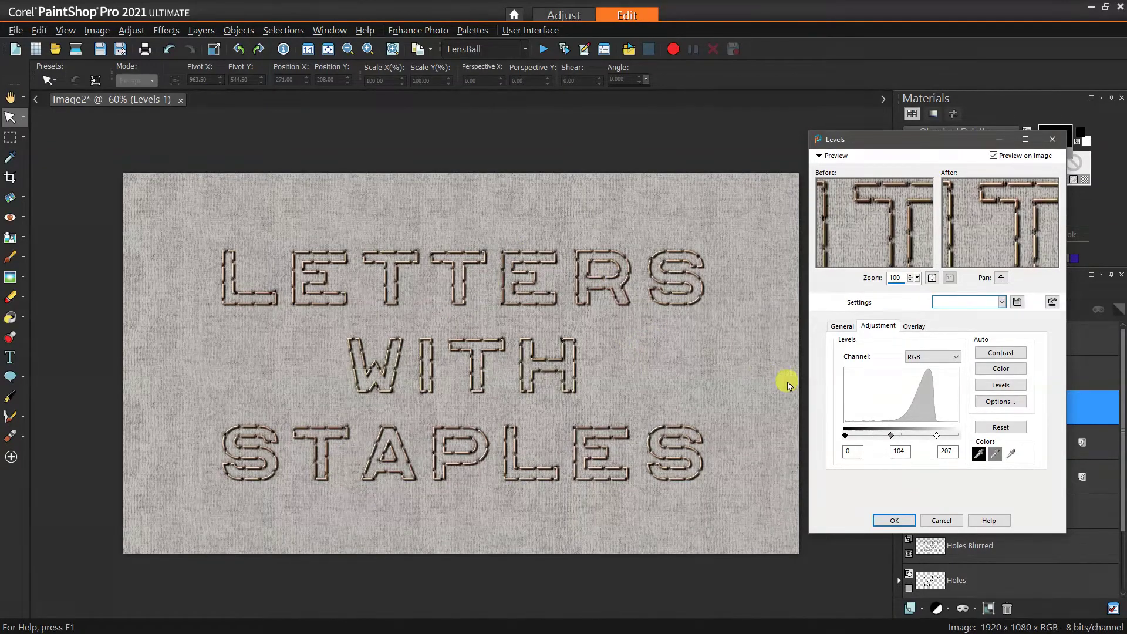
pyautogui.click(894, 520)
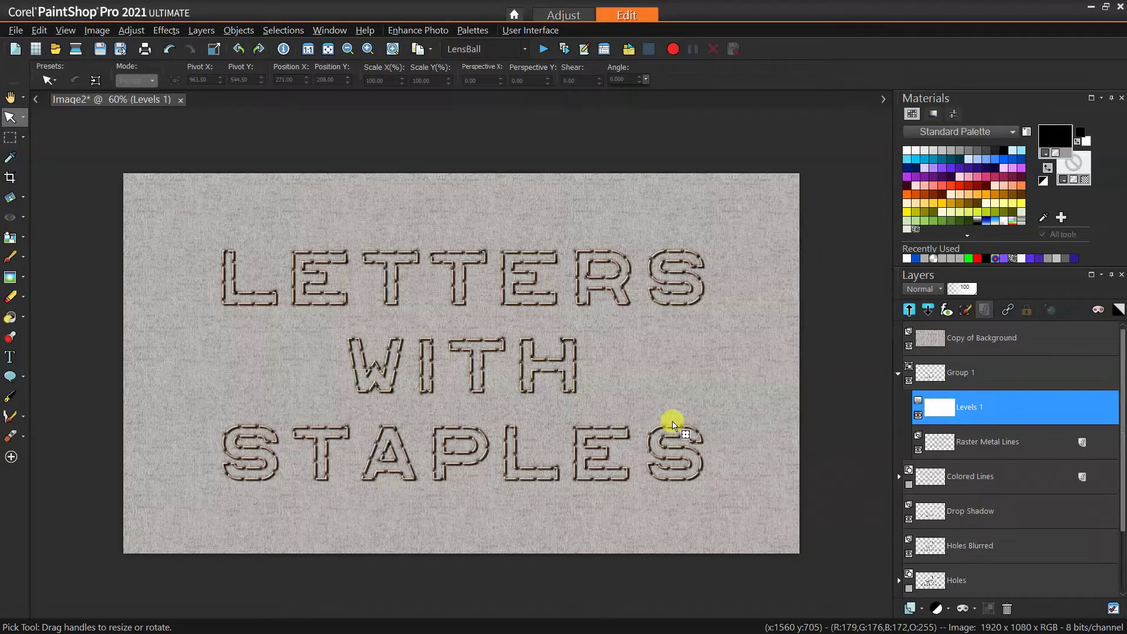
# Add a Vibrancy adjustment layer with strength 39 above the Levels adjustment in the group
pyautogui.click(935, 609)
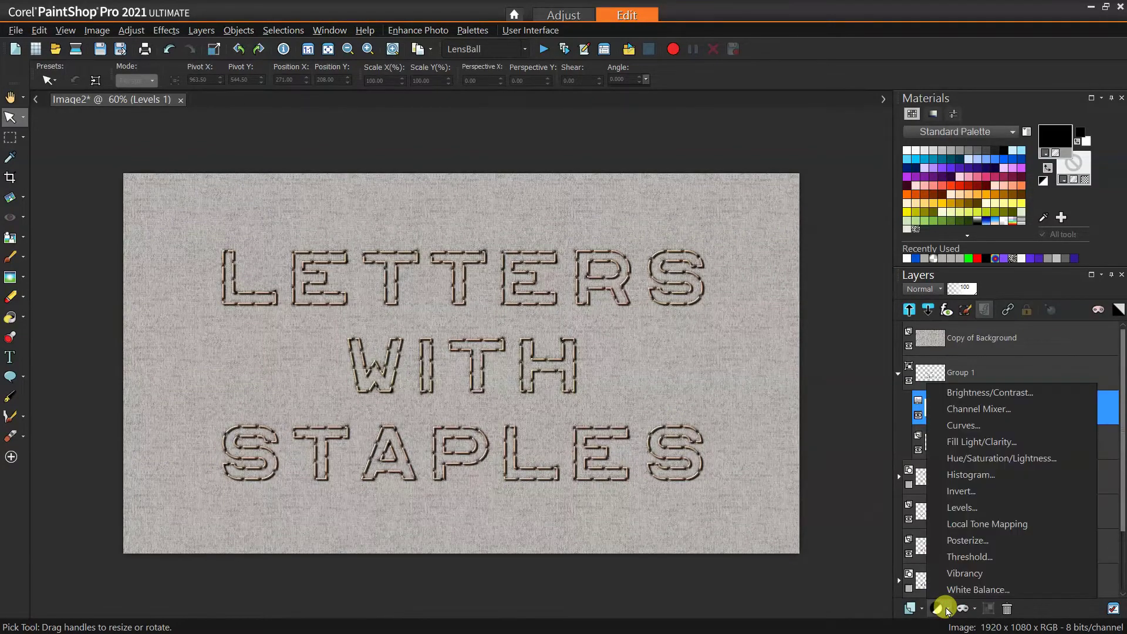
pyautogui.click(949, 573)
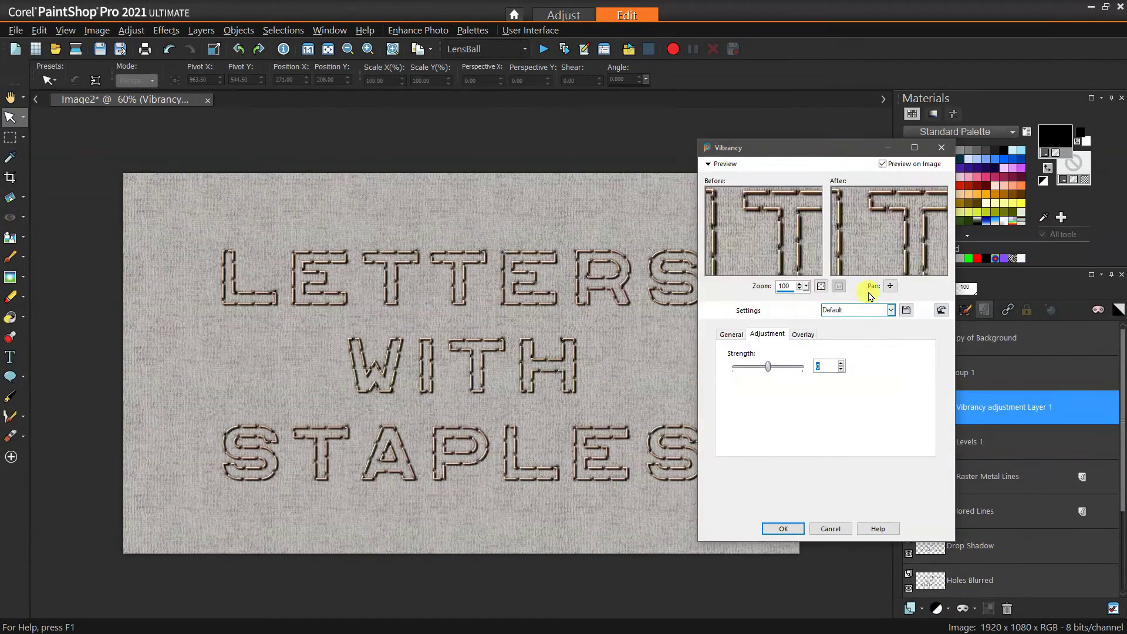
pyautogui.moveTo(767, 367); pyautogui.dragTo(785, 372)
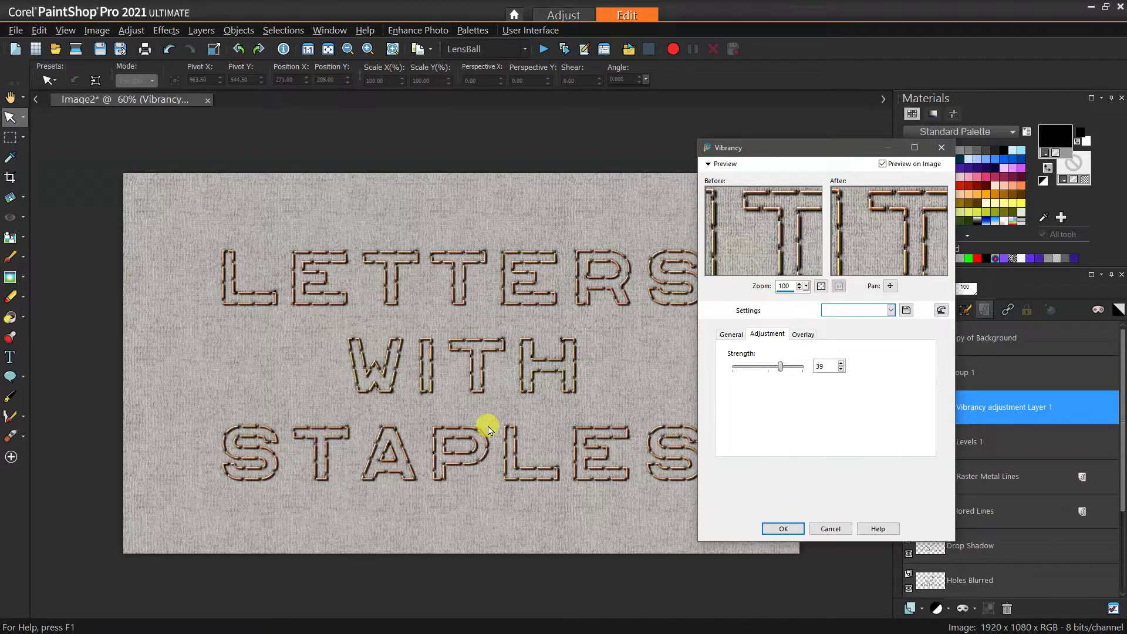
pyautogui.click(769, 528)
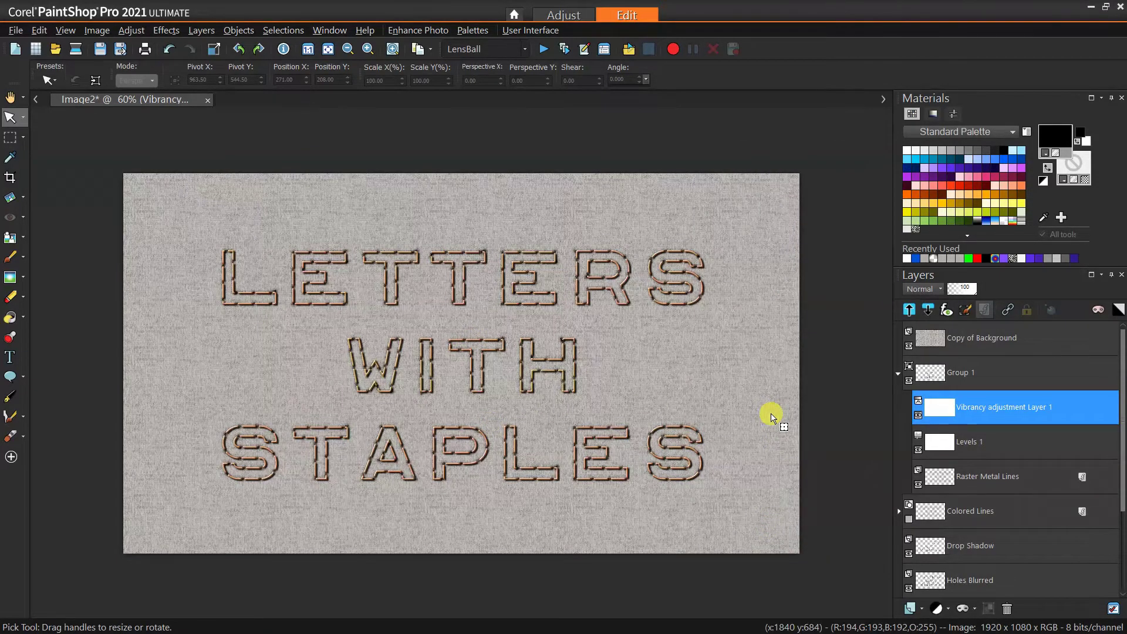
# Collapse the metal lines group and add a new raster layer above Copy of Background
pyautogui.click(898, 374)
pyautogui.click(939, 338)
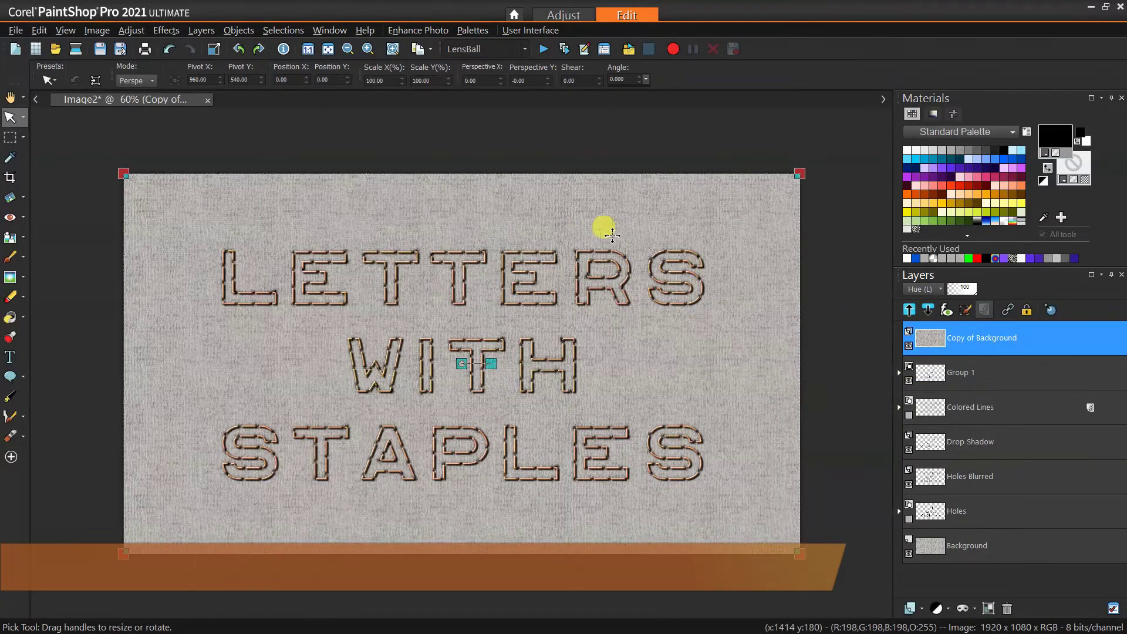
pyautogui.click(923, 607)
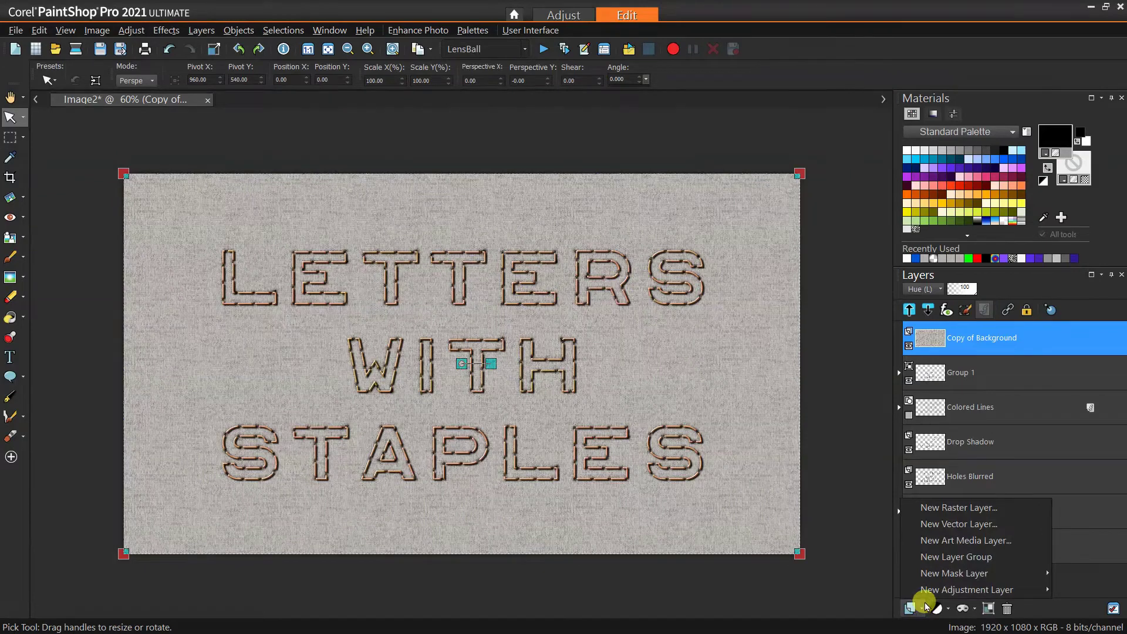
pyautogui.click(937, 508)
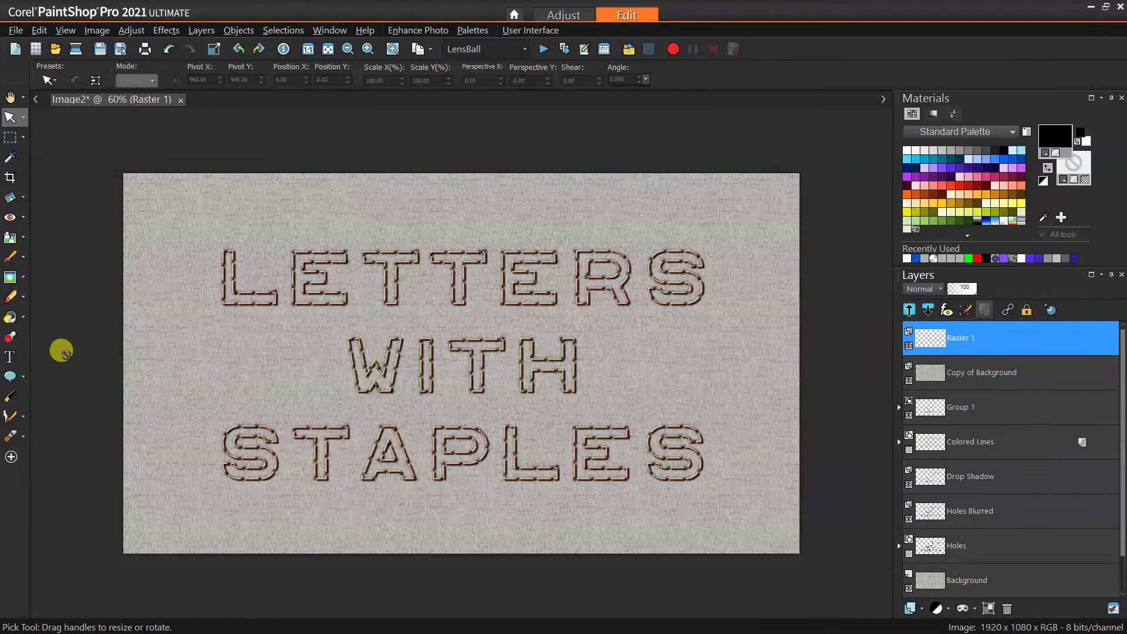
# Flood-fill the new raster layer with the inverted Vignette gradient, using 0 repeats and the center point at 50, 50
pyautogui.click(11, 321)
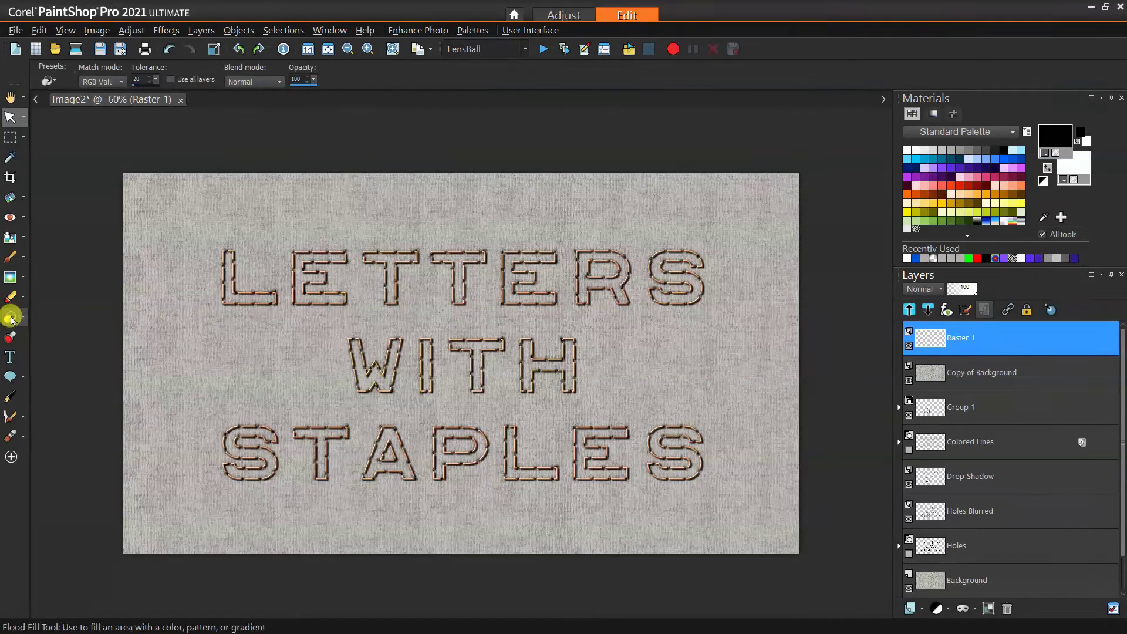
pyautogui.rightClick(1055, 134)
pyautogui.click(581, 288)
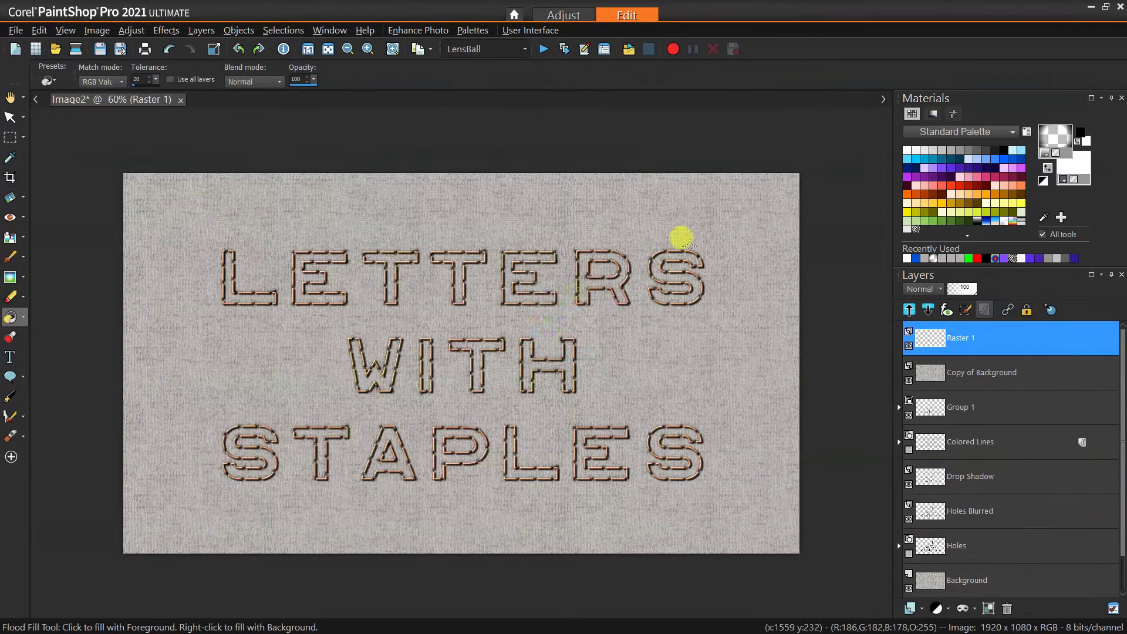
pyautogui.click(1054, 134)
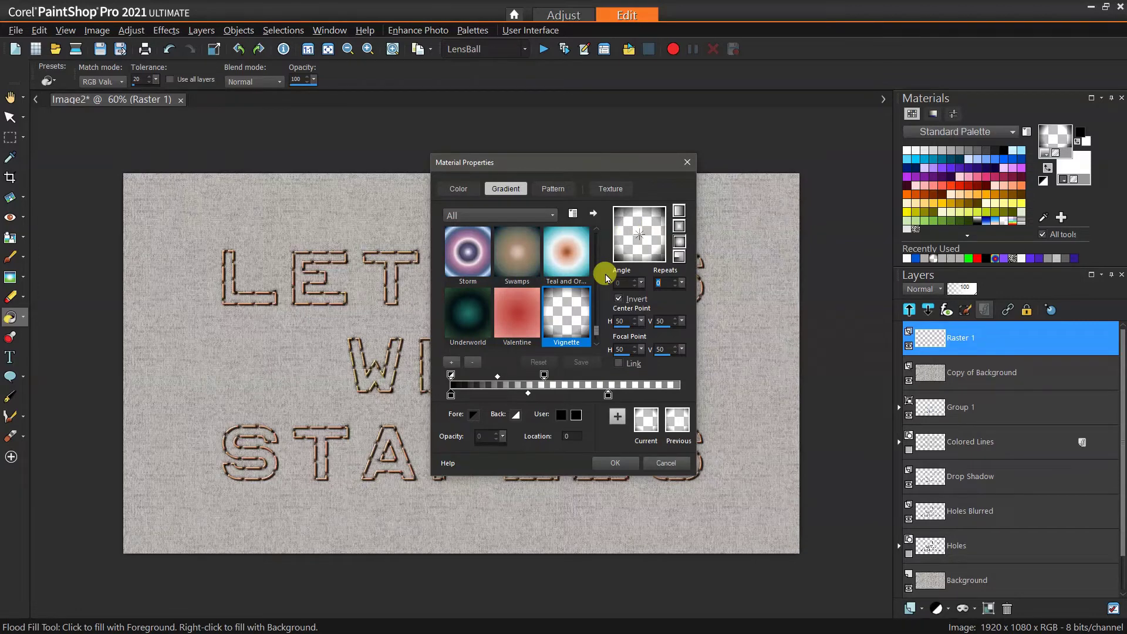
pyautogui.click(616, 462)
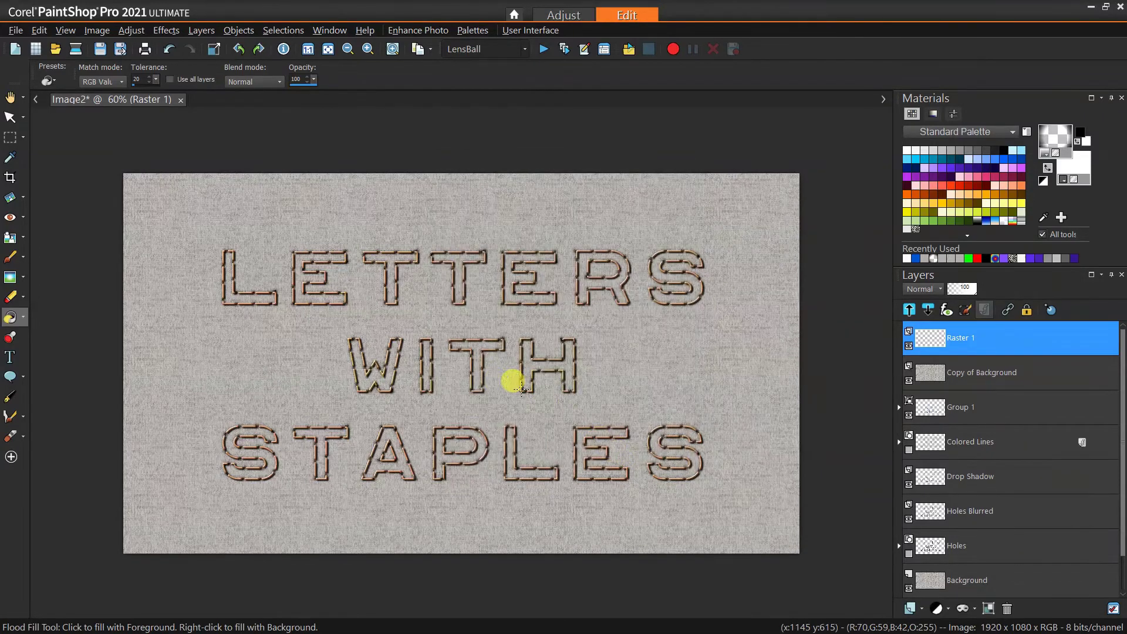
pyautogui.click(443, 352)
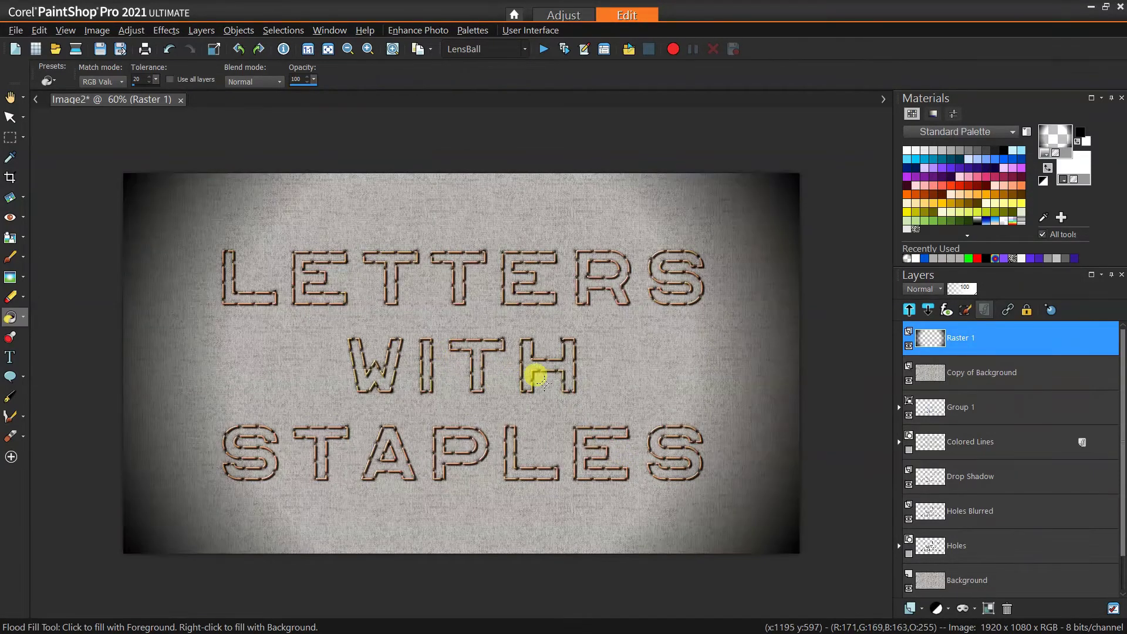
# Set the vignette layer's blend mode to Soft Light and slightly lower its opacity
pyautogui.click(933, 289)
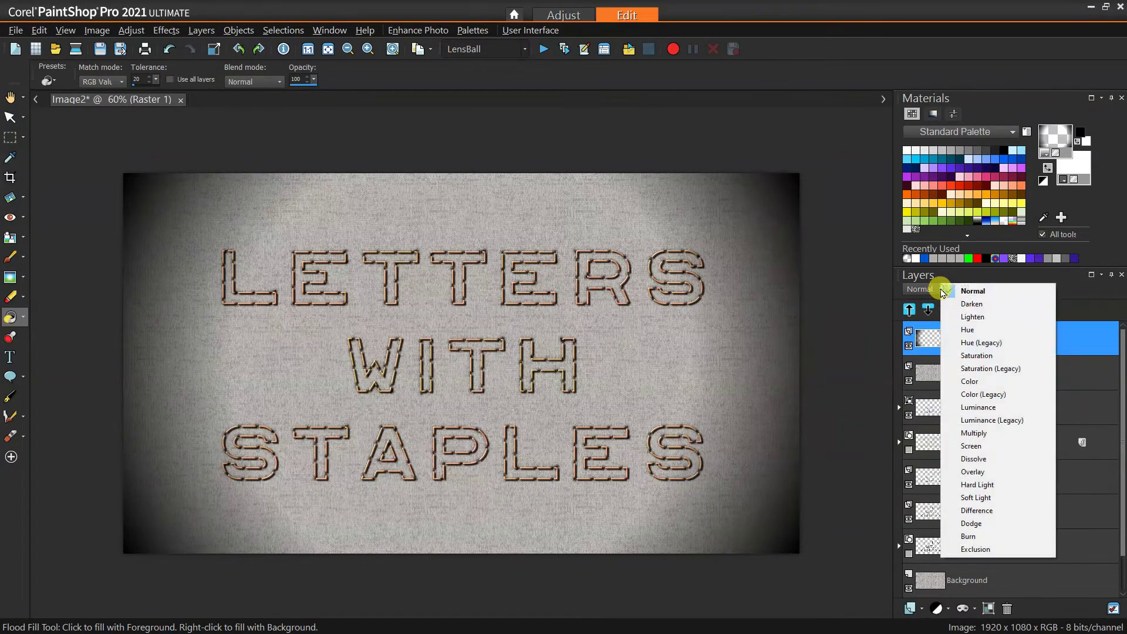
pyautogui.click(1012, 504)
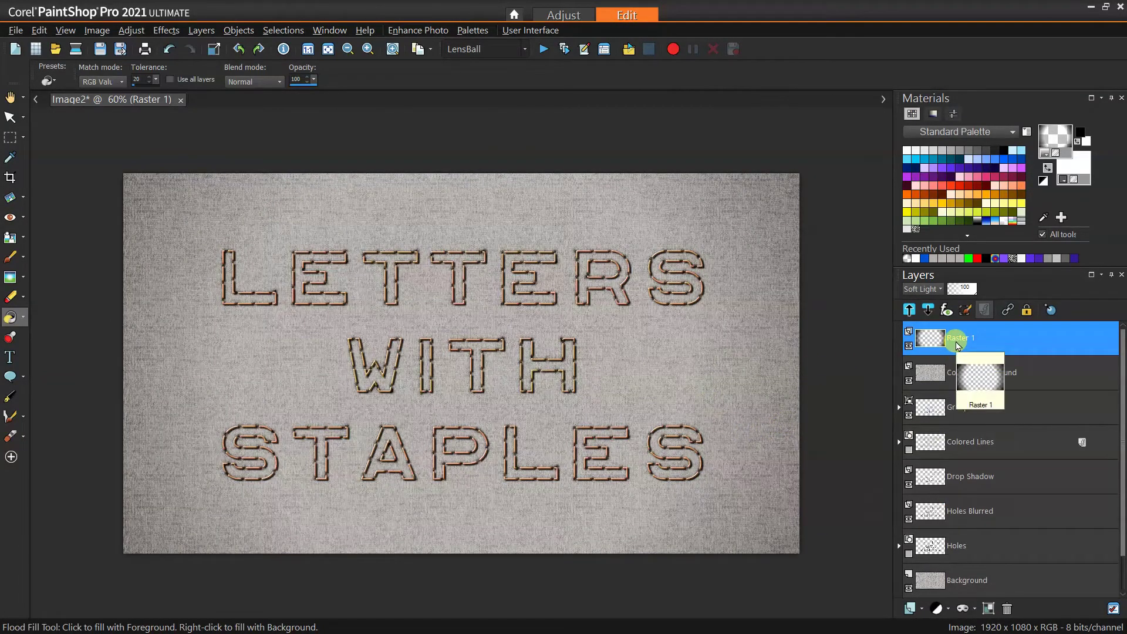
pyautogui.click(969, 290)
pyautogui.moveTo(969, 297); pyautogui.dragTo(969, 346)
# Duplicate the Soft Light vignette layer to strengthen the darkened edges
pyautogui.rightClick(969, 346)
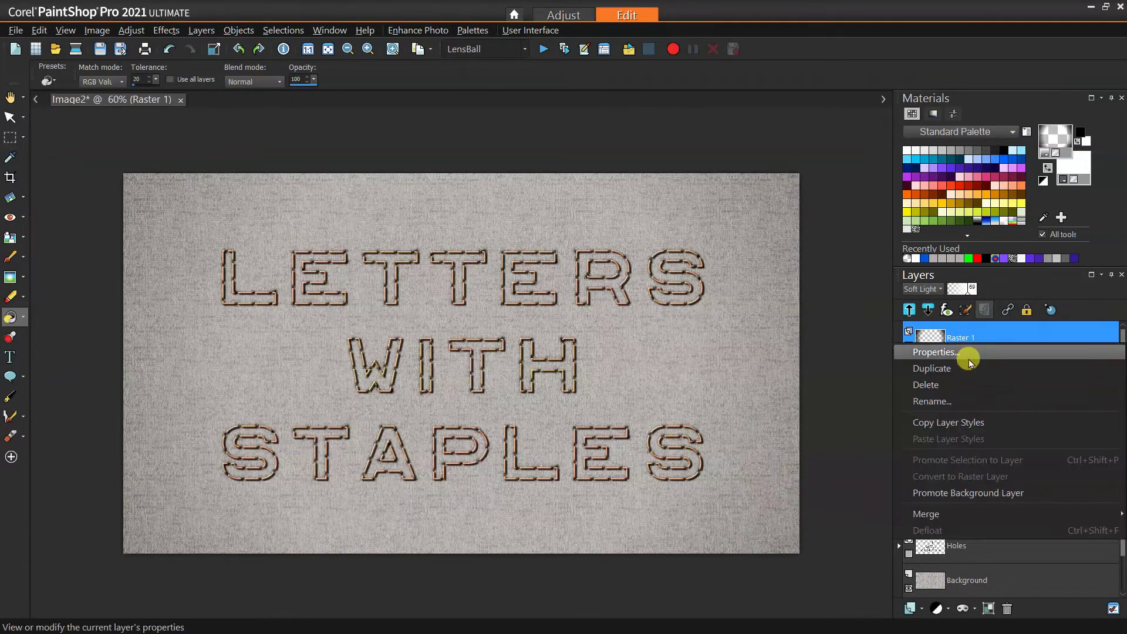
pyautogui.click(965, 370)
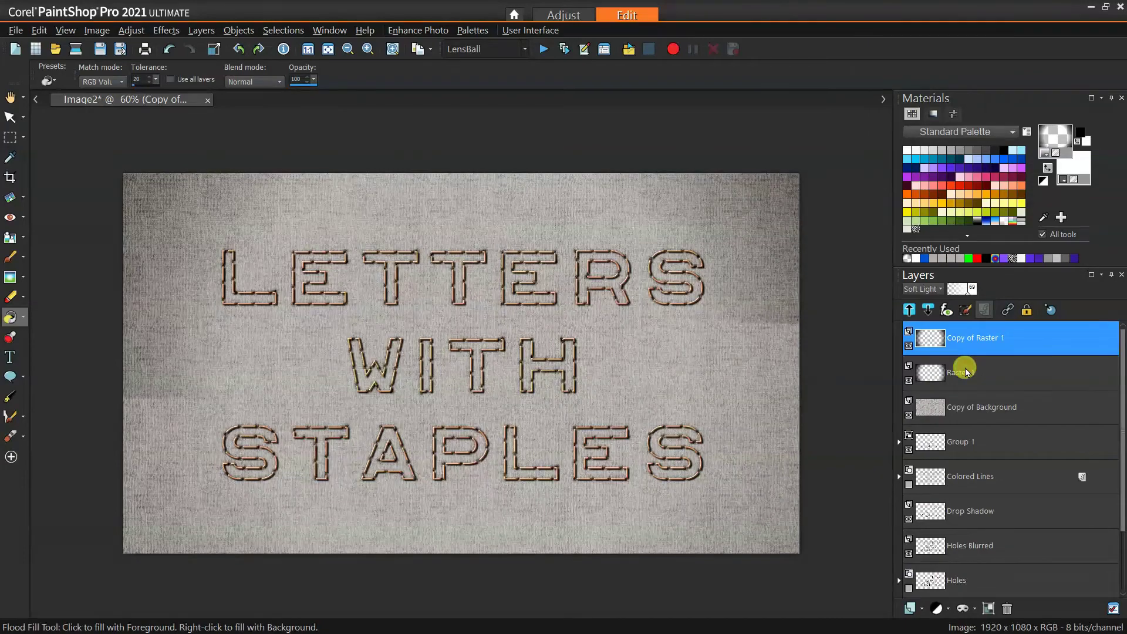